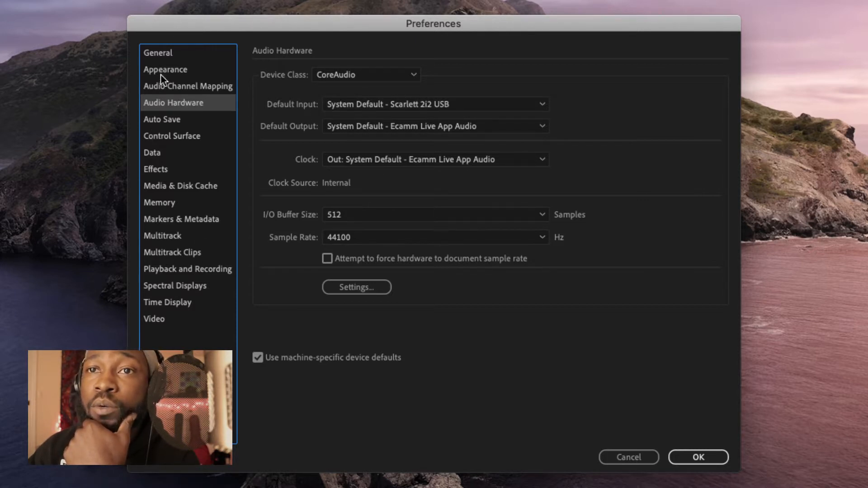
Step: Browse the General, Appearance and Audio Channel Mapping preferences, then open Audio Hardware's Default Input list
click(165, 55)
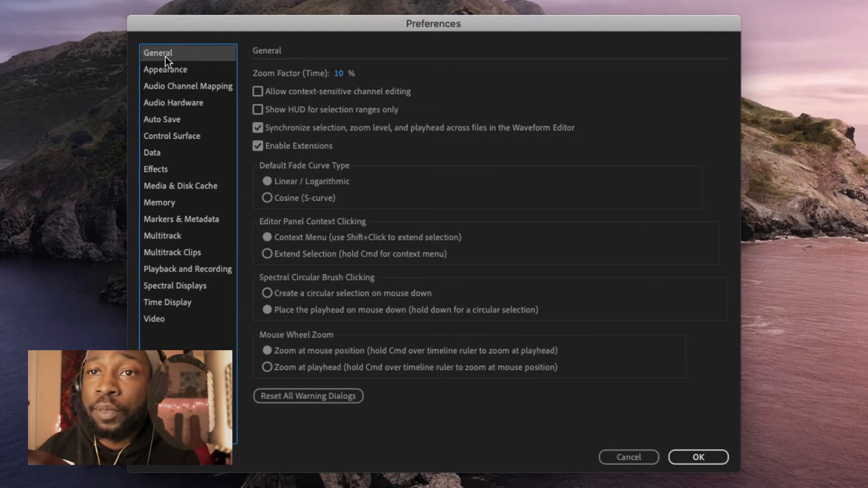
click(168, 70)
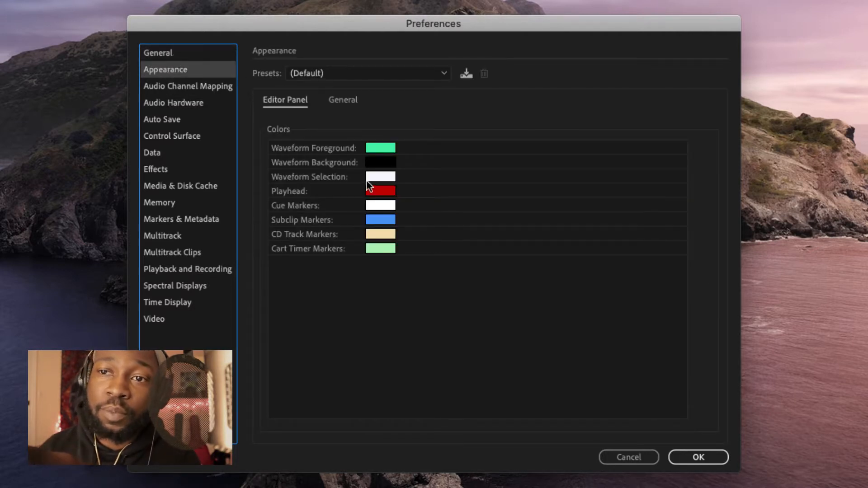
click(188, 90)
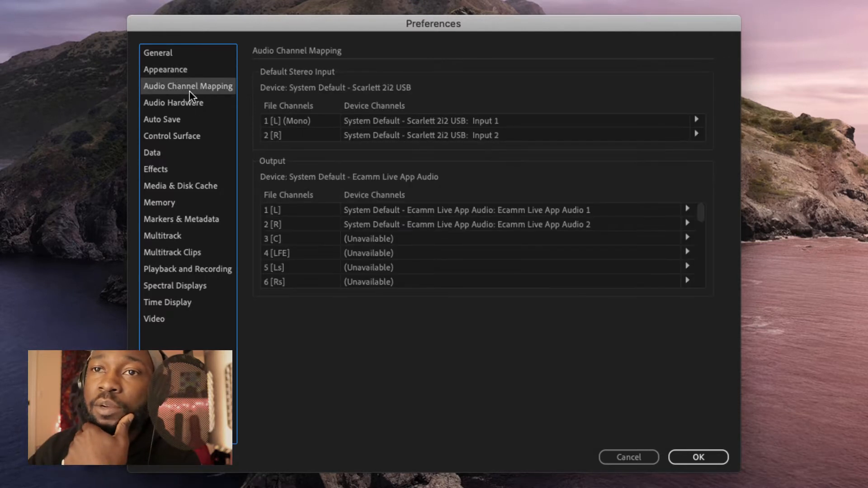
click(189, 105)
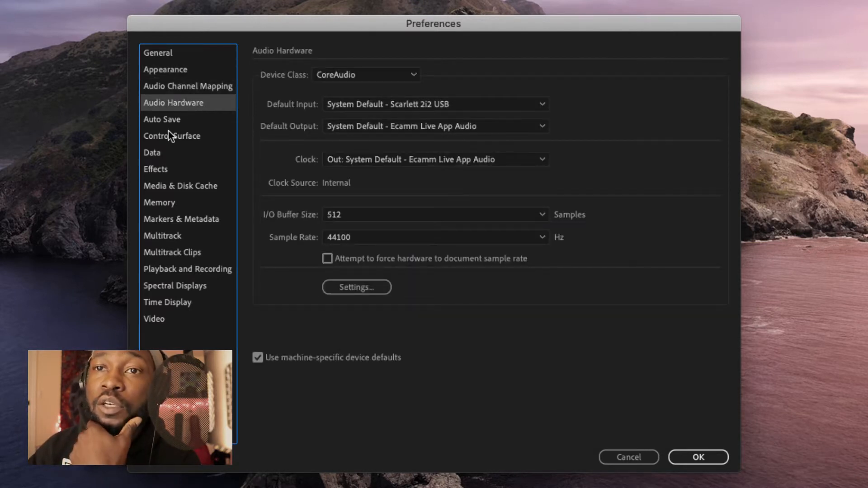
click(363, 104)
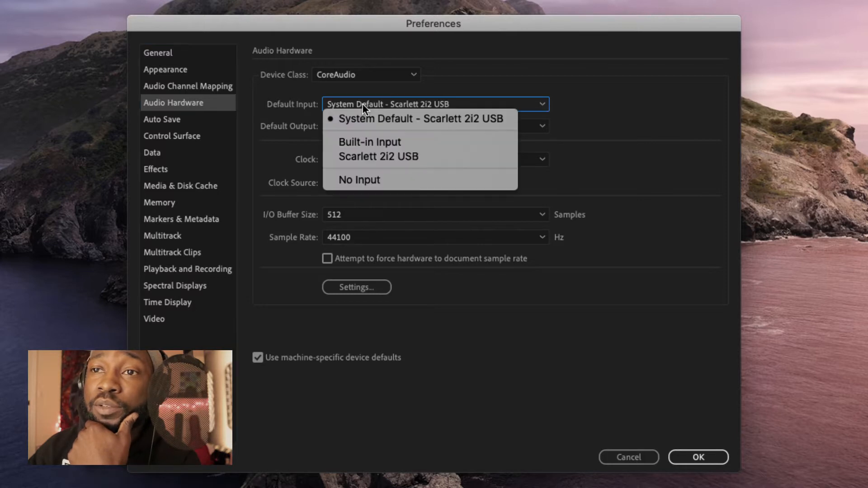
Step: Set Scarlett 2i2 USB as both default input and default output, confirming the device change
click(411, 157)
click(583, 277)
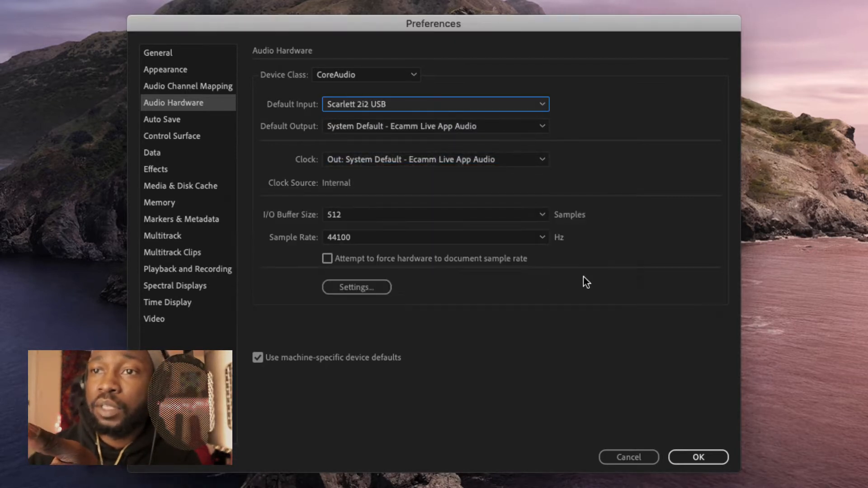
click(424, 130)
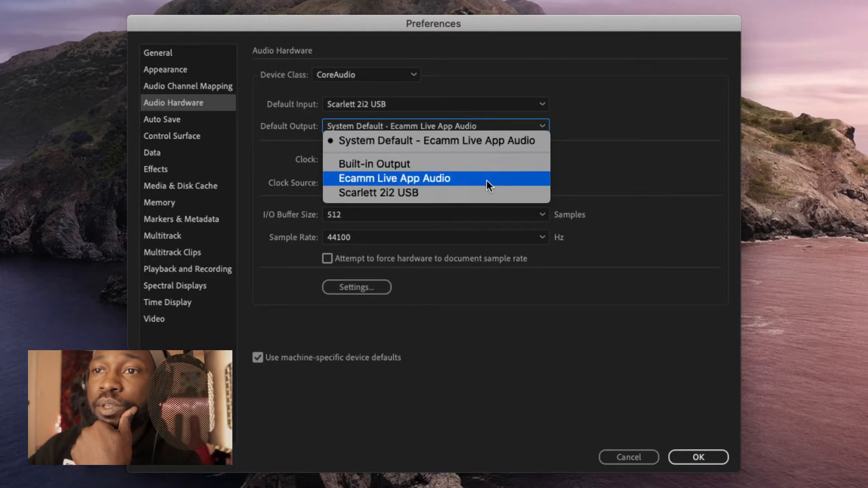
click(454, 194)
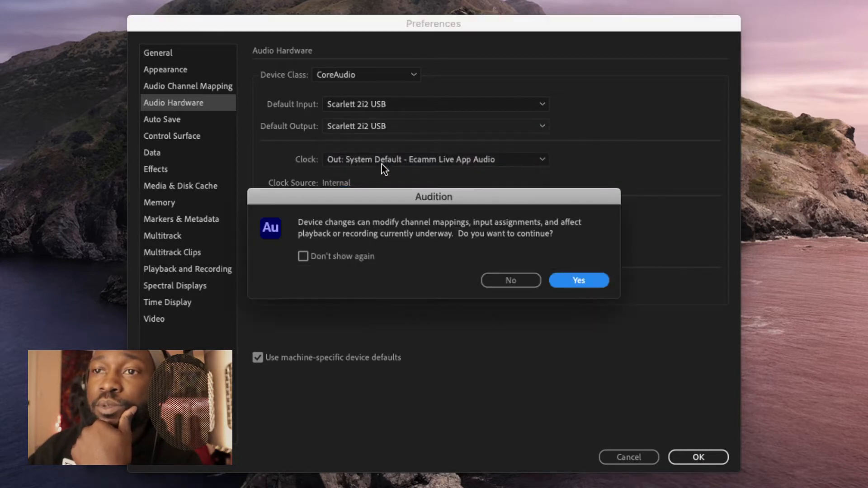
click(563, 280)
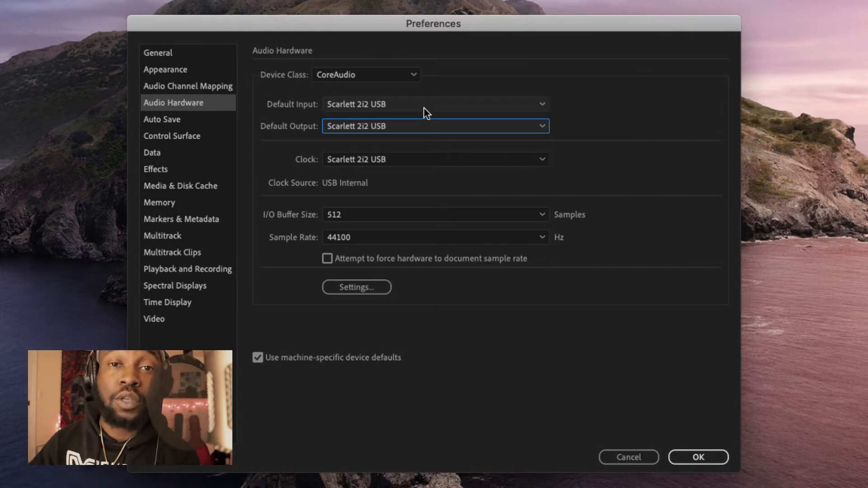
Step: Recheck that Scarlett 2i2 USB is still the default input and apply the preferences
click(395, 105)
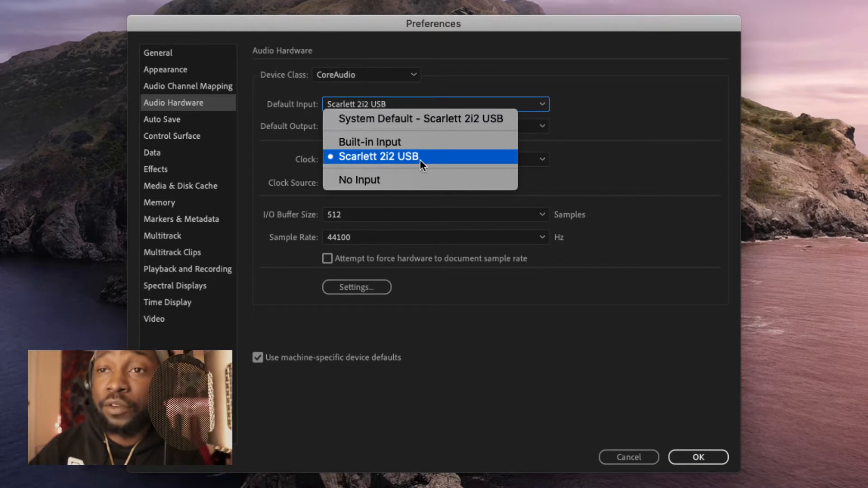
click(619, 127)
click(698, 457)
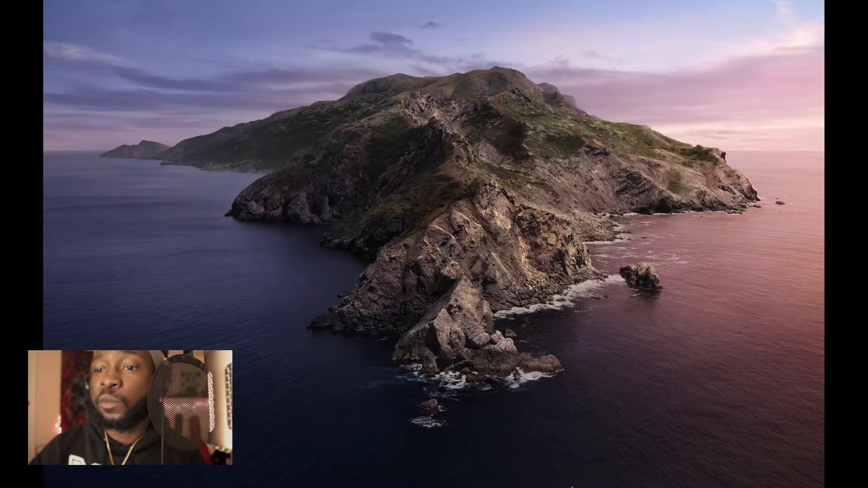
Step: Restore Audition from the Dock, shift its window right, and bring up the File > New options
click(541, 474)
click(270, 13)
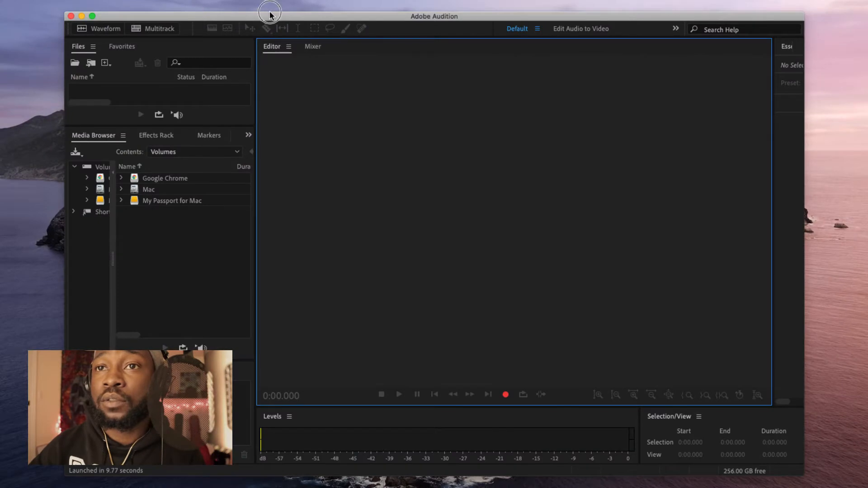
mouse_move(272, 17)
mouse_down()
mouse_move(391, 18)
mouse_move(279, 18)
mouse_up()
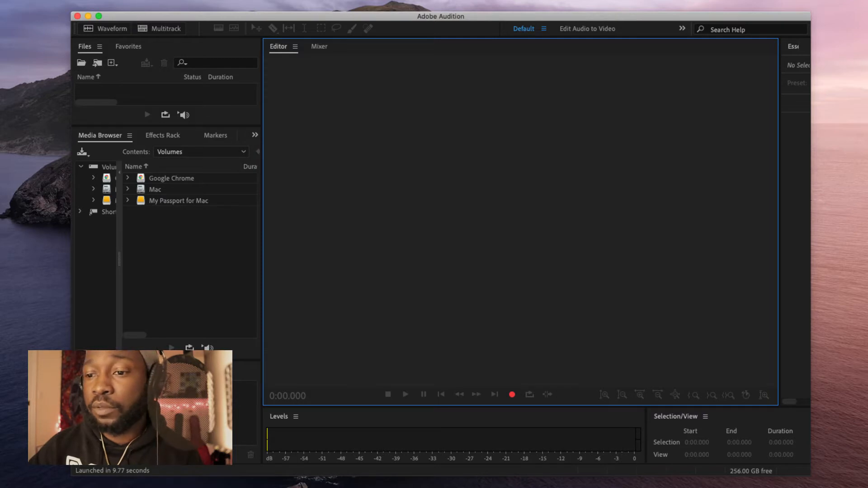
drag(66, 4, 24, 4)
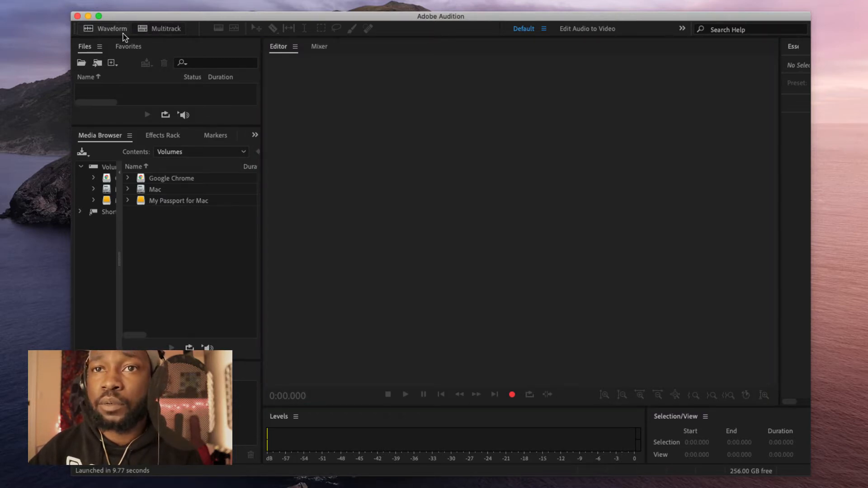
click(86, 5)
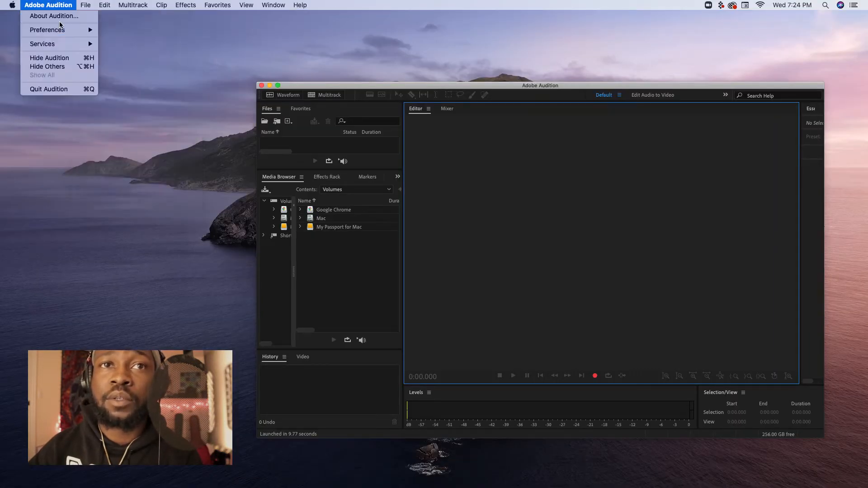
Step: Create a Podcast-template multitrack session titled '#70 Skillset Vs Scholar' plus the guest's name
mouse_move(93, 17)
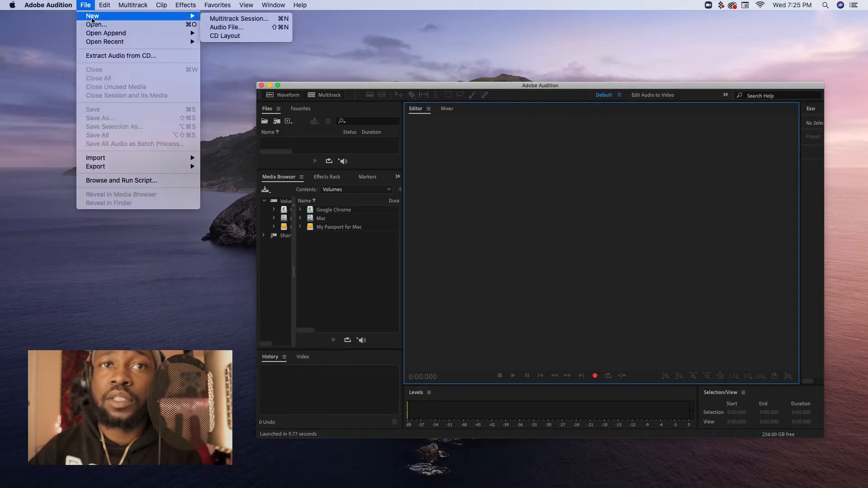
click(228, 19)
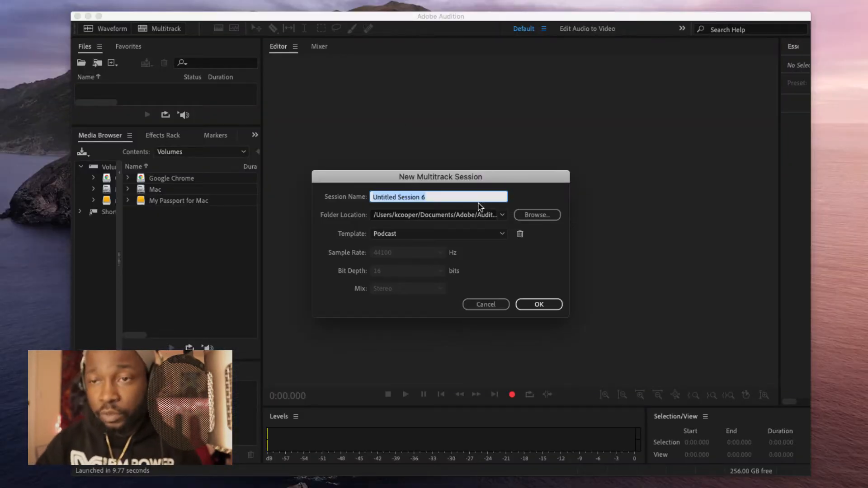
click(446, 234)
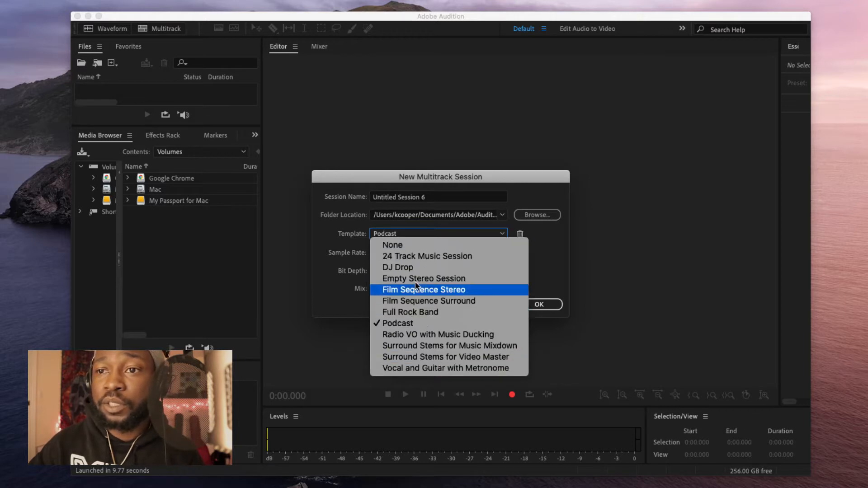
click(398, 233)
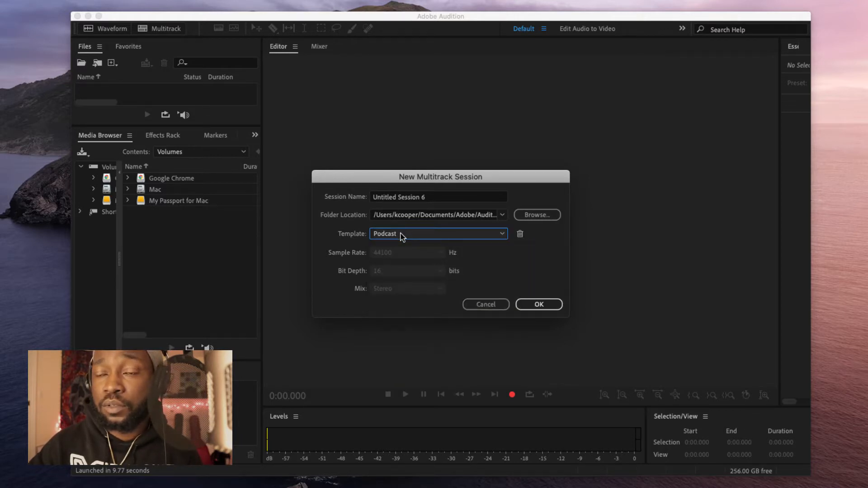
click(443, 198)
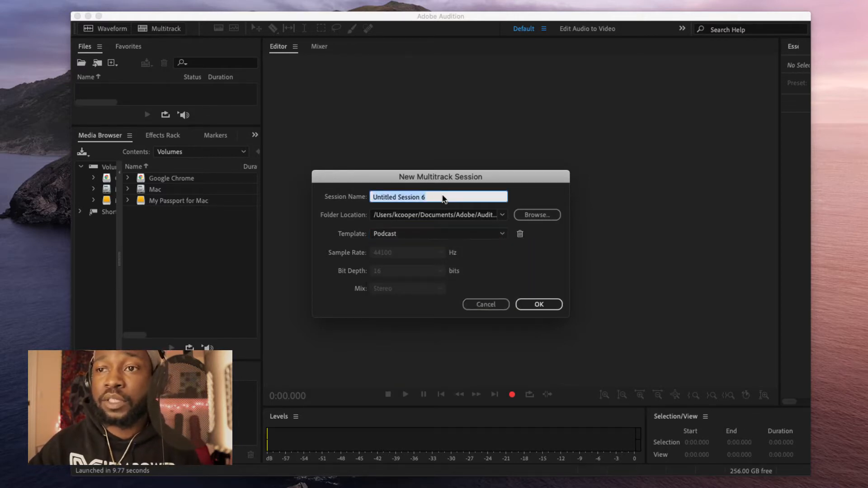
key(BackSpace)
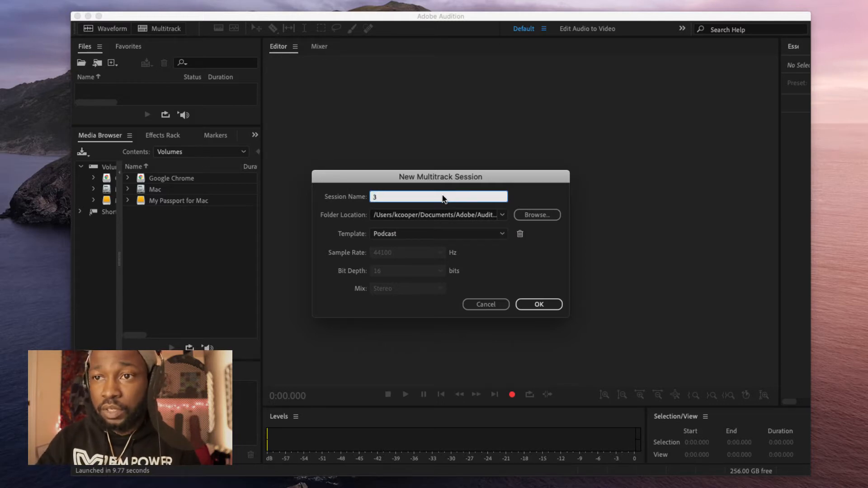
text(#)
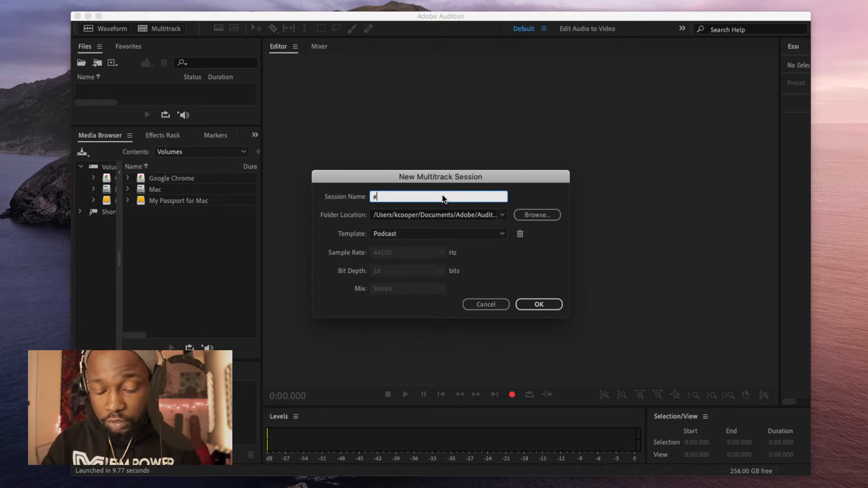
text(70)
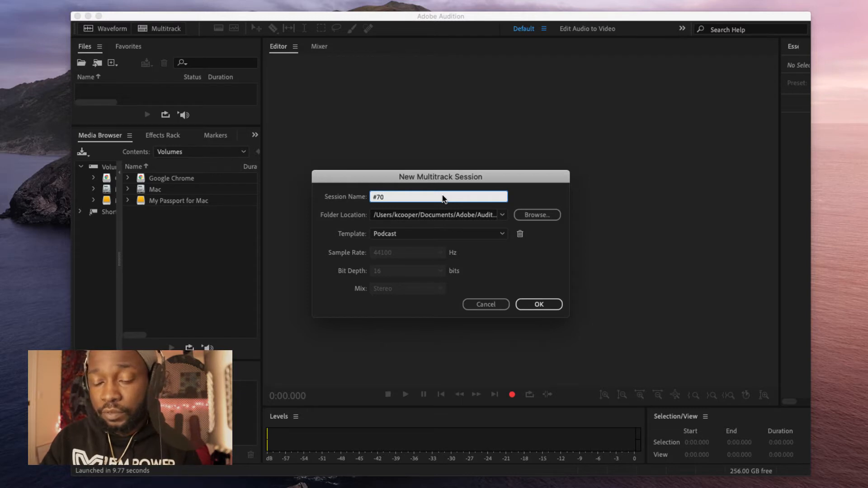
text( Skillse)
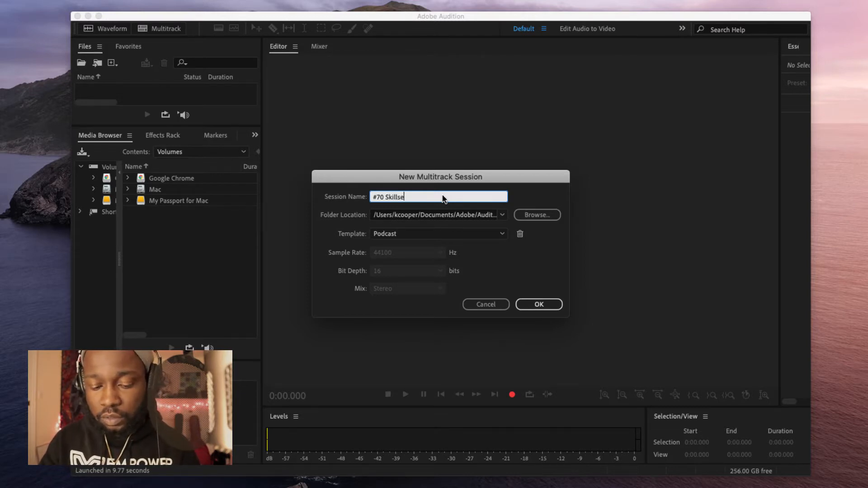
text(t Vs)
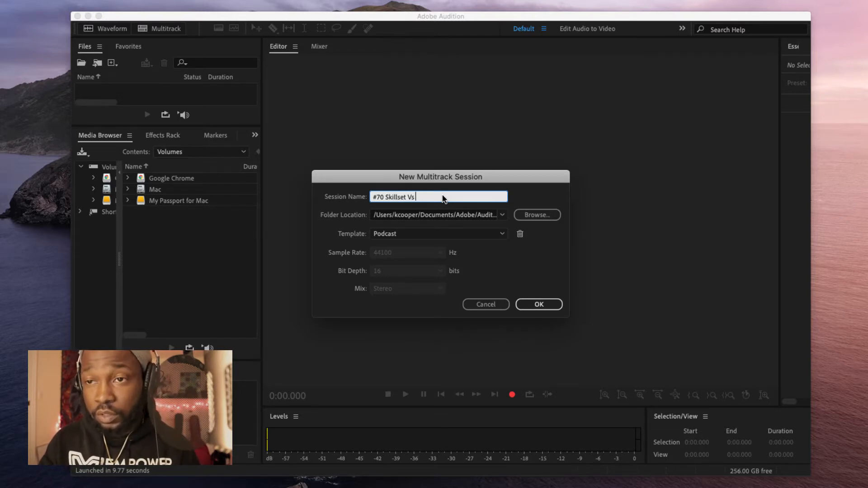
text( Schol)
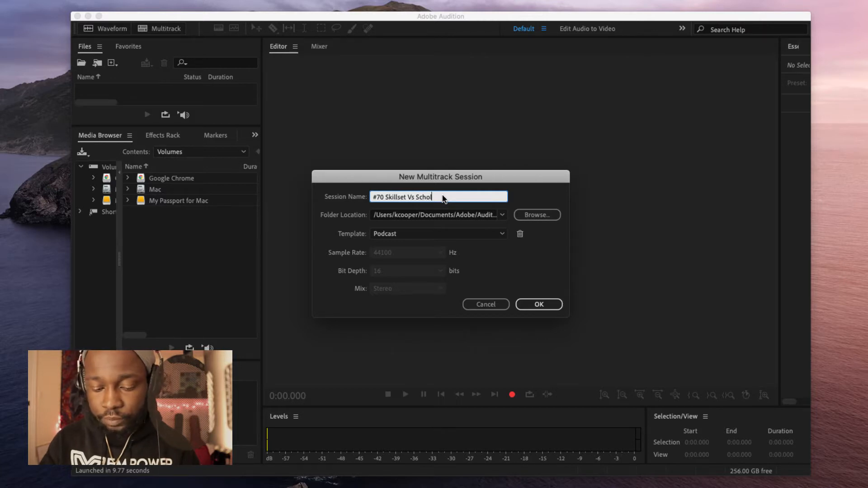
text(ar -)
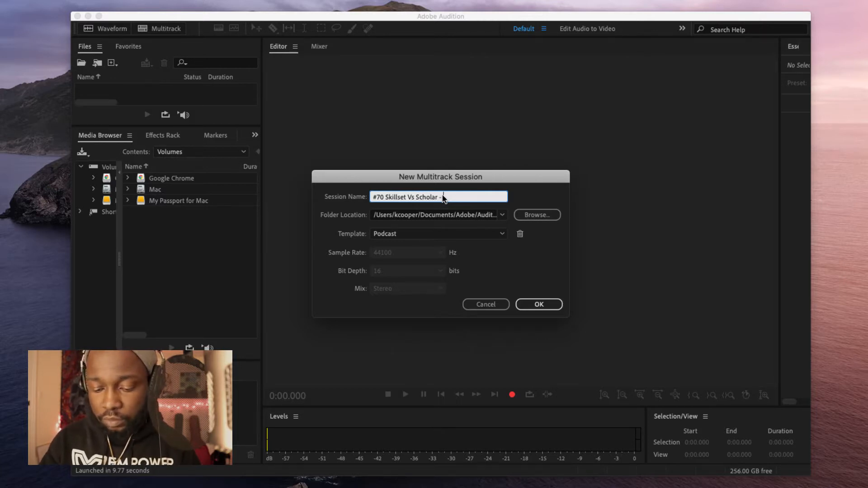
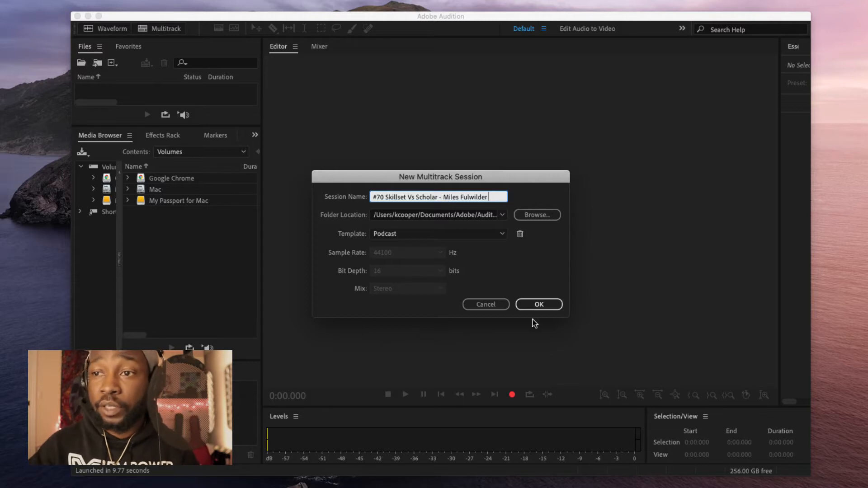
click(538, 306)
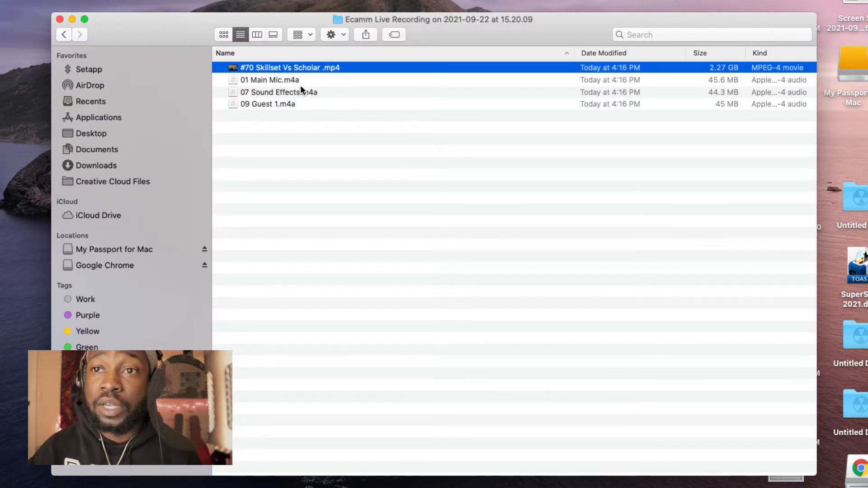
Step: Quick Look 09 Guest 1.m4a, then drag it out of the Ecamm Live Recording folder toward Audition
click(277, 107)
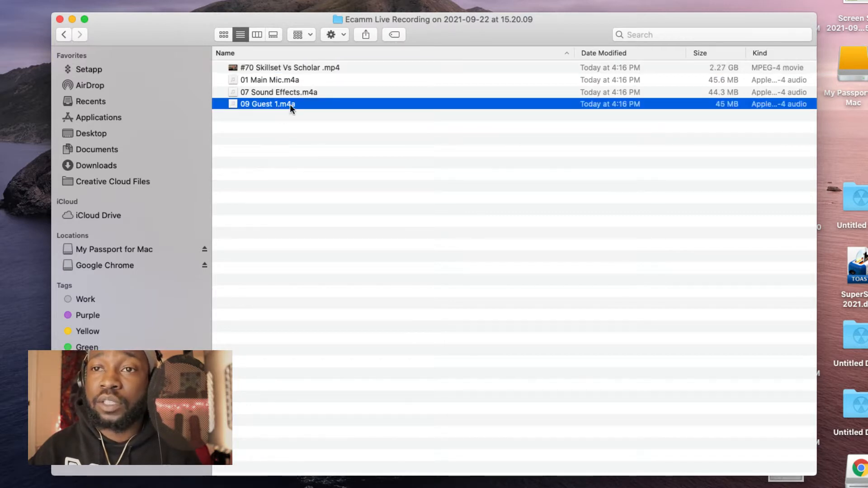
key(space)
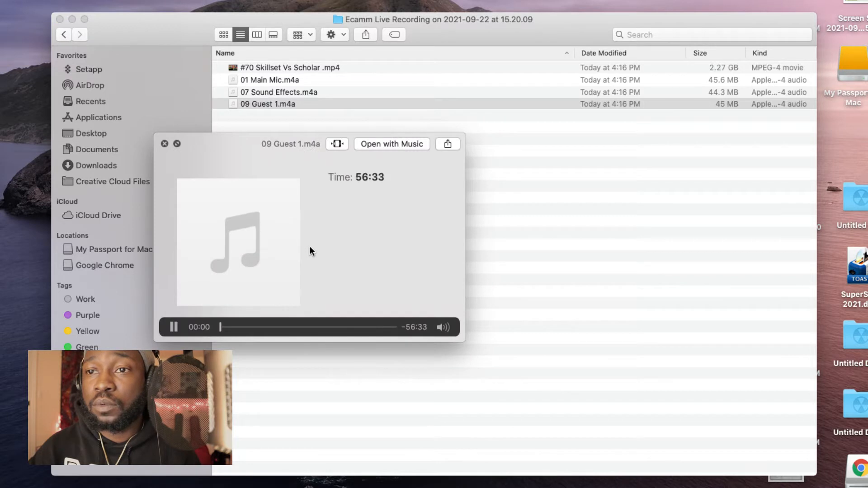
key(space)
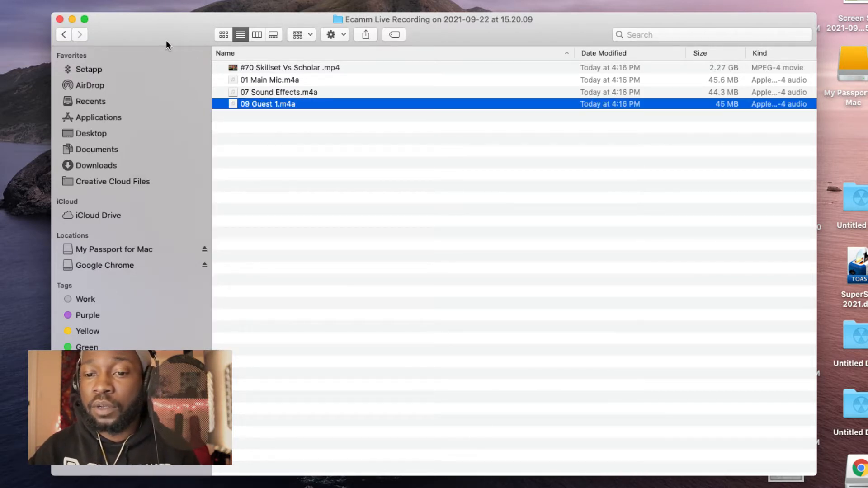
drag(163, 30, 306, 35)
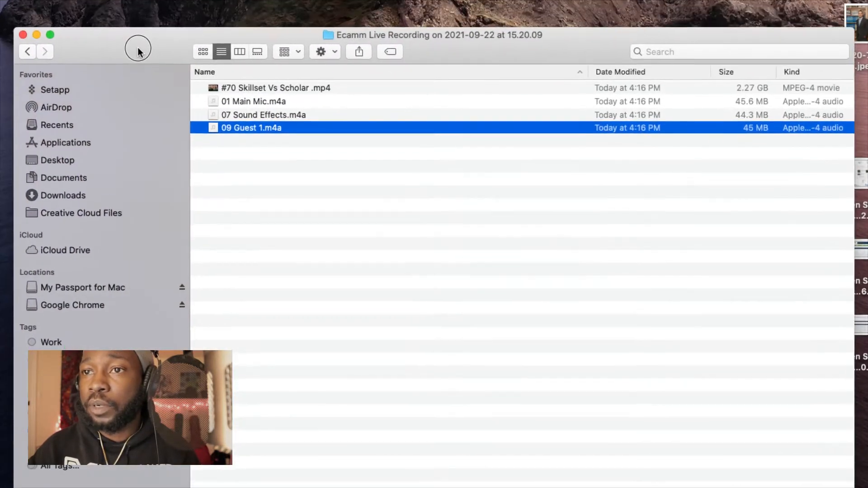
drag(267, 128, 410, 88)
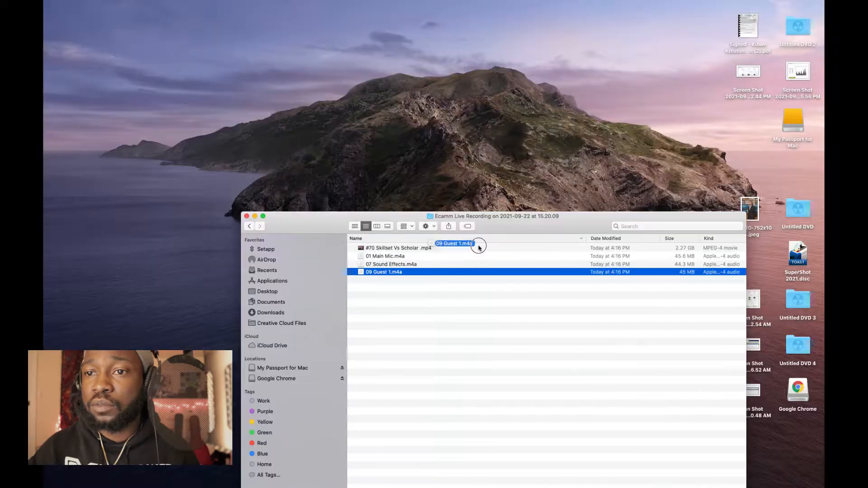
drag(479, 248, 503, 199)
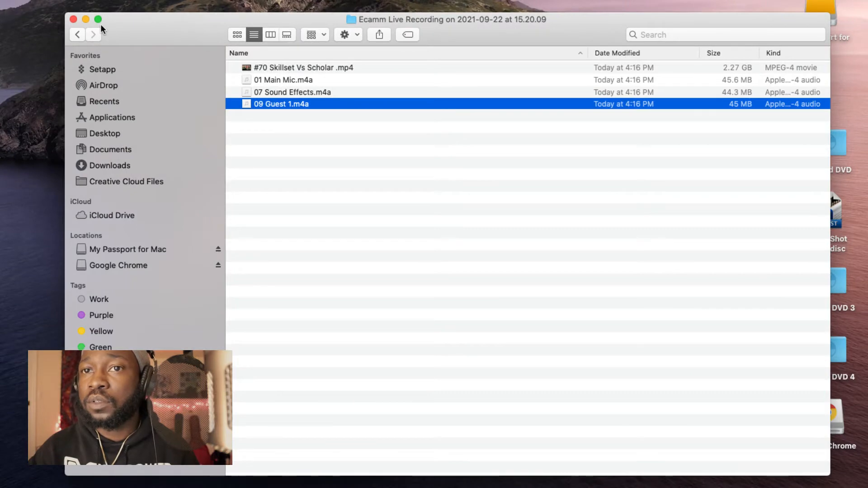
Step: Select the 09 Guest 1 clip on the Interview track and zoom out to its full length
click(85, 19)
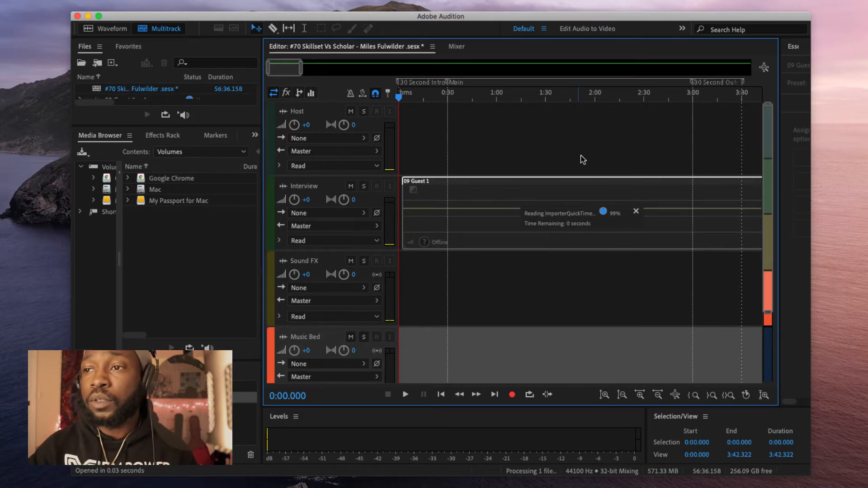
click(483, 193)
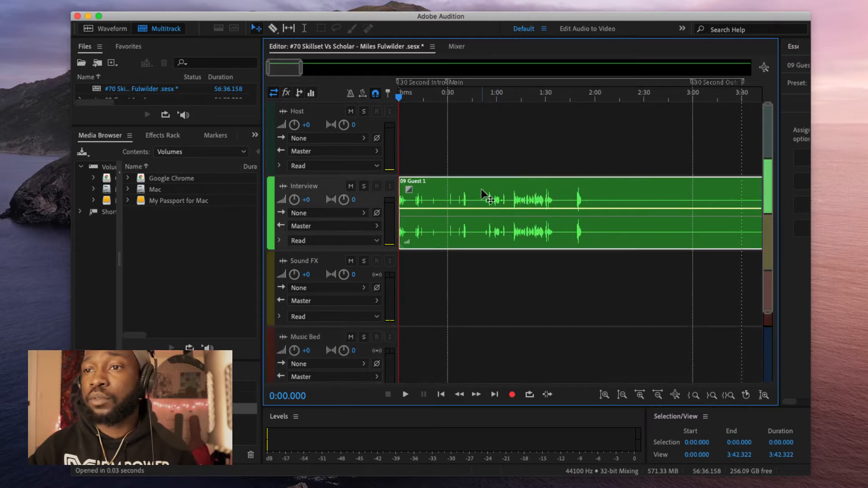
scroll(482, 192, down, 6)
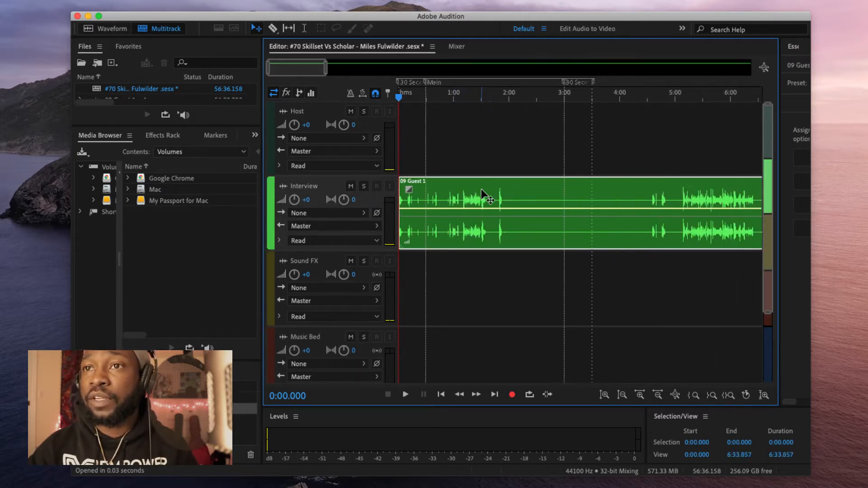
scroll(482, 192, down, 5)
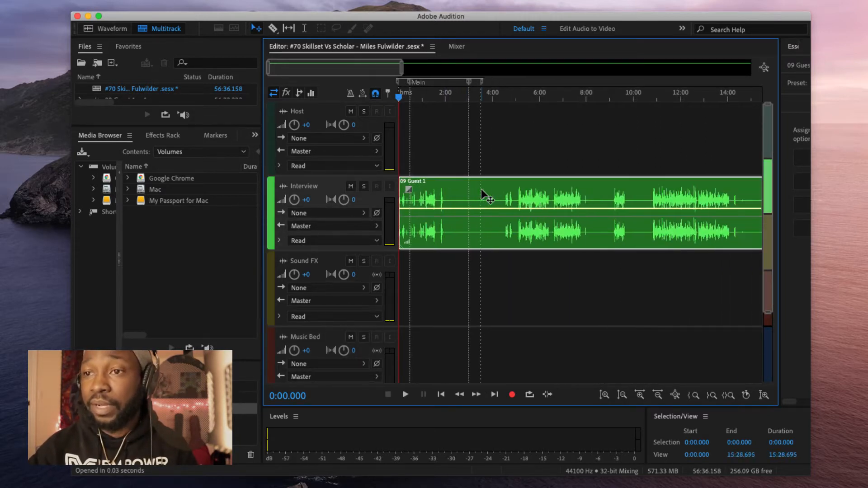
scroll(482, 192, down, 4)
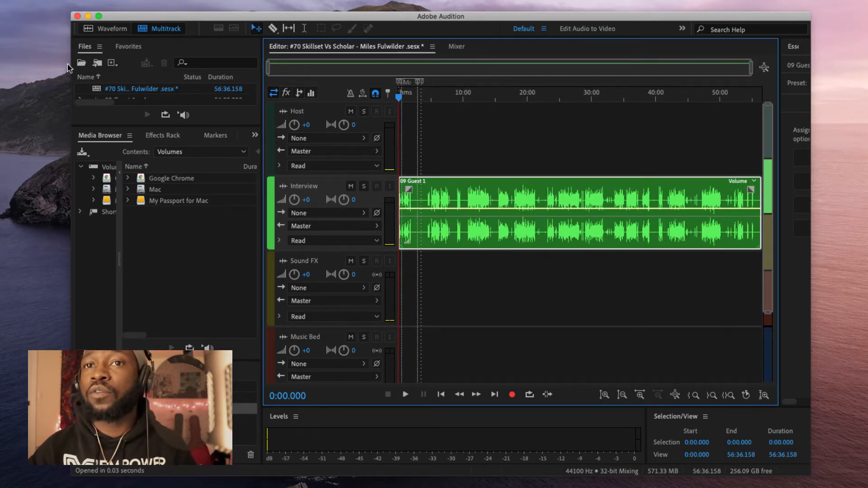
drag(71, 63, 37, 57)
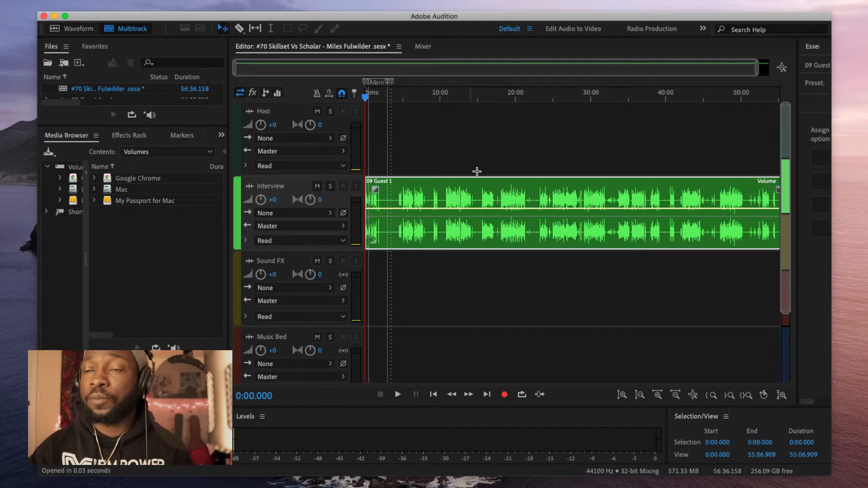
Step: Set the playhead near 9:19 and lower the 09 Guest 1 clip volume to about -2.7 dB
click(467, 98)
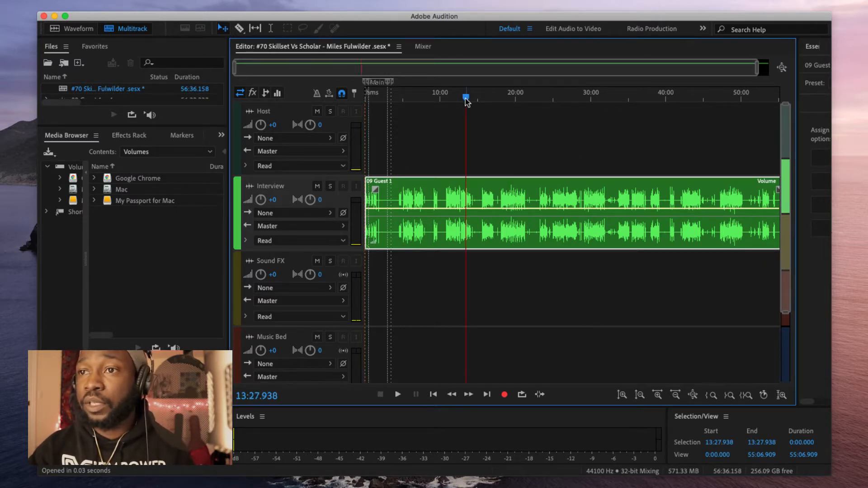
click(435, 97)
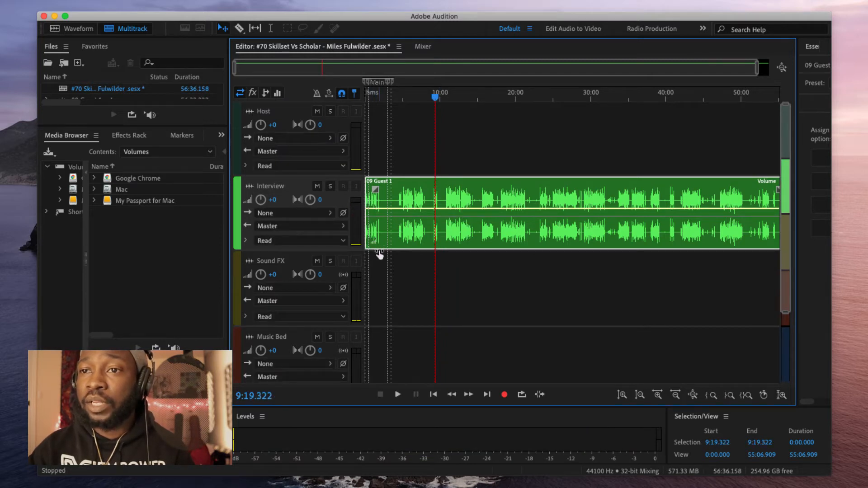
drag(373, 245, 370, 246)
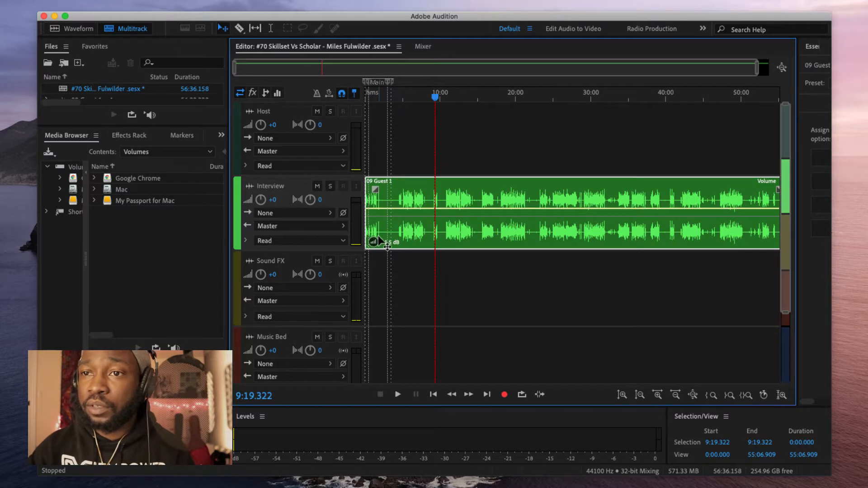
mouse_move(378, 245)
mouse_down()
mouse_move(397, 241)
mouse_move(370, 240)
mouse_move(385, 242)
mouse_up()
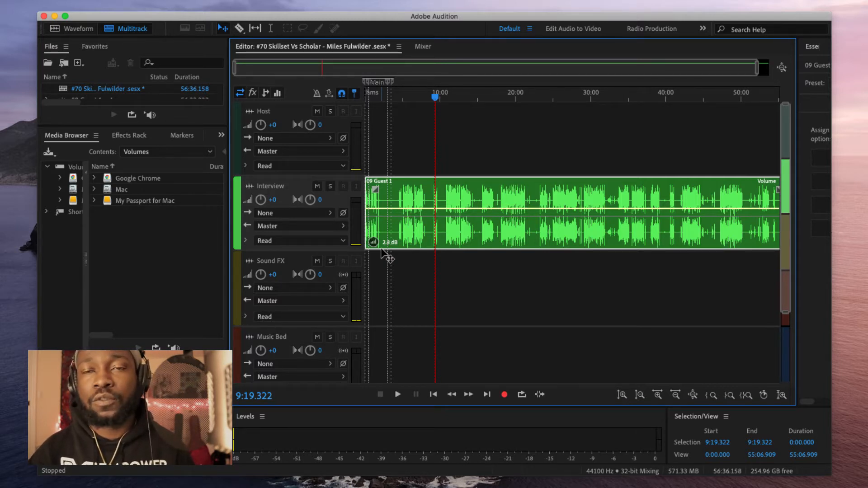
drag(382, 252, 383, 252)
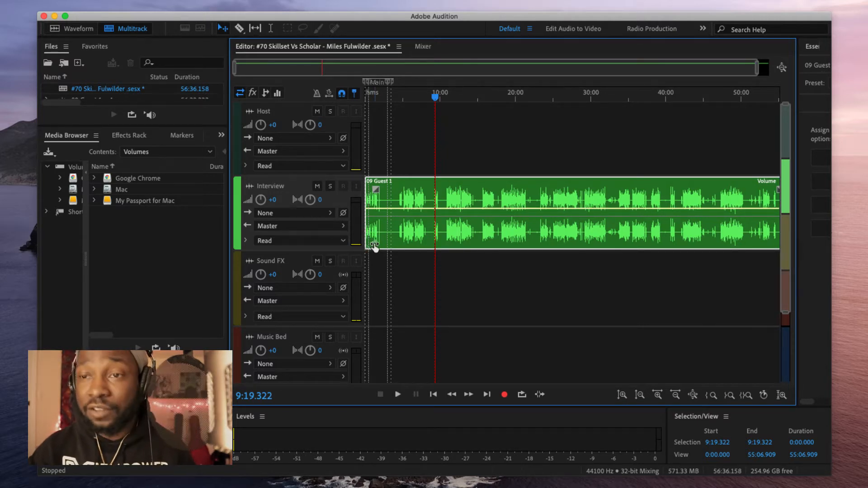
mouse_move(371, 244)
mouse_down()
mouse_move(379, 238)
mouse_move(382, 250)
mouse_up()
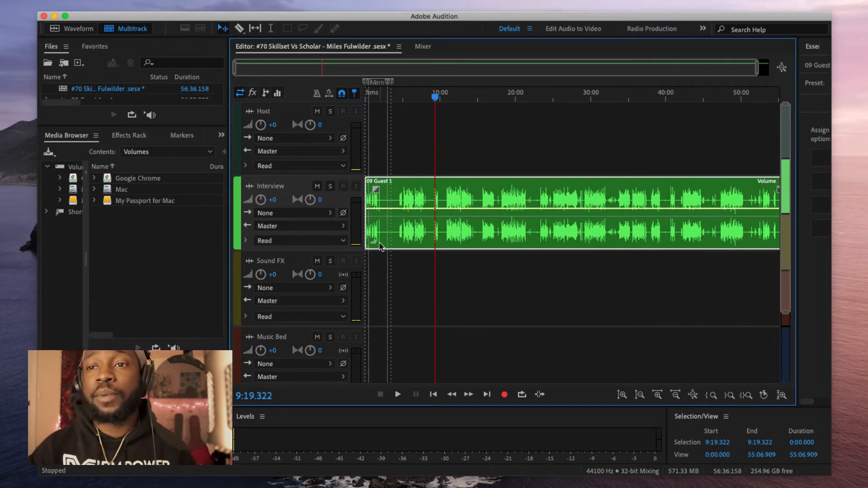
click(422, 47)
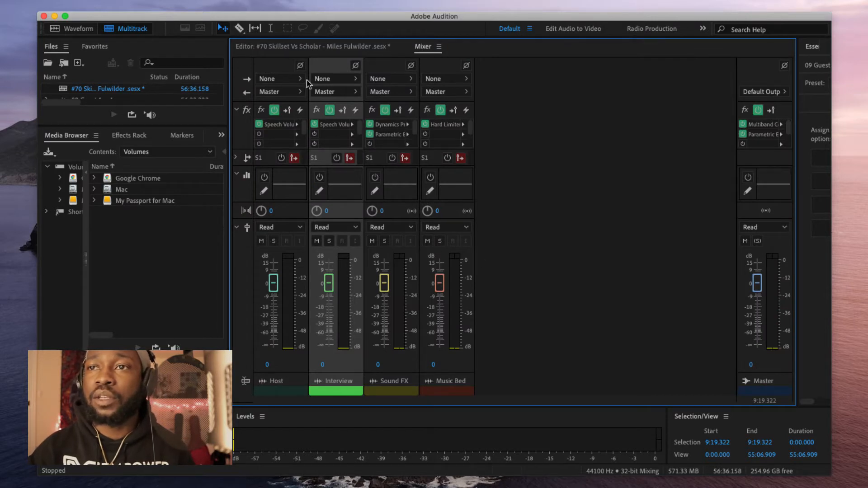
click(323, 47)
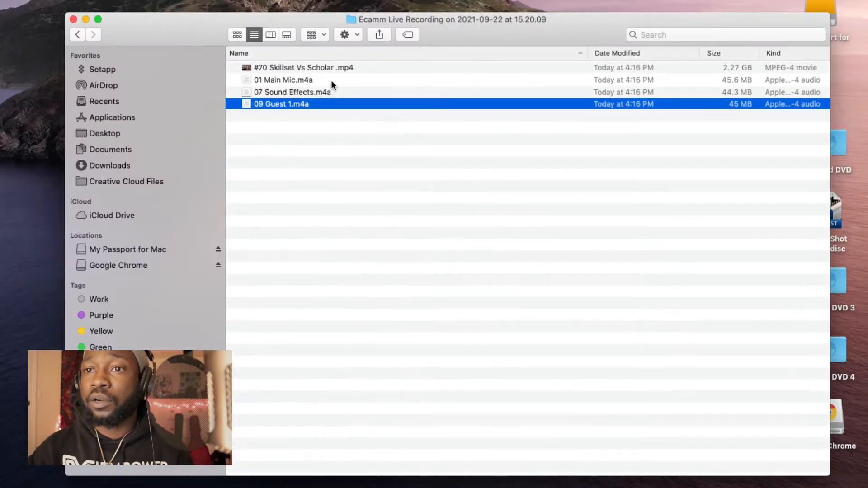
Step: Drag 01 Main Mic.m4a from Finder onto the Host track, then minimize Finder
click(333, 81)
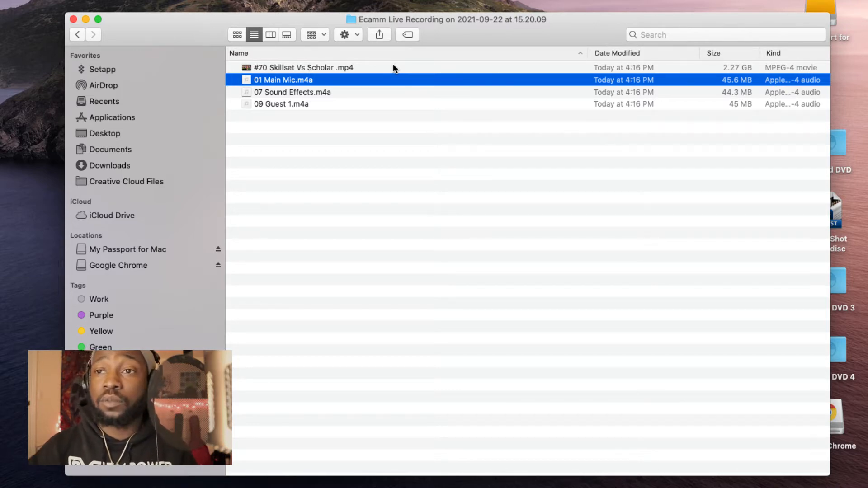
drag(186, 23, 149, 157)
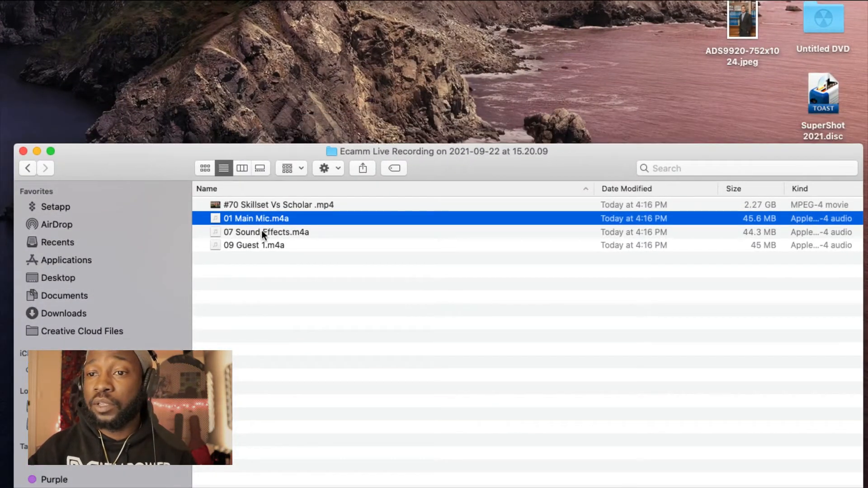
drag(268, 221, 454, 130)
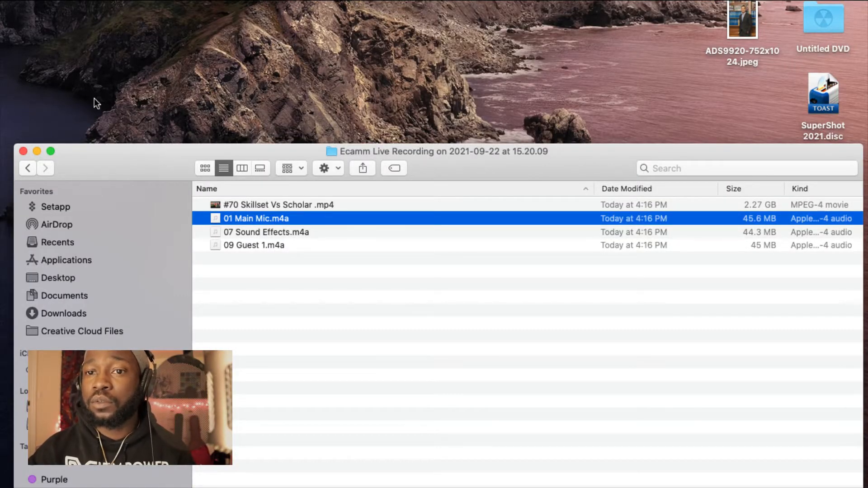
click(37, 151)
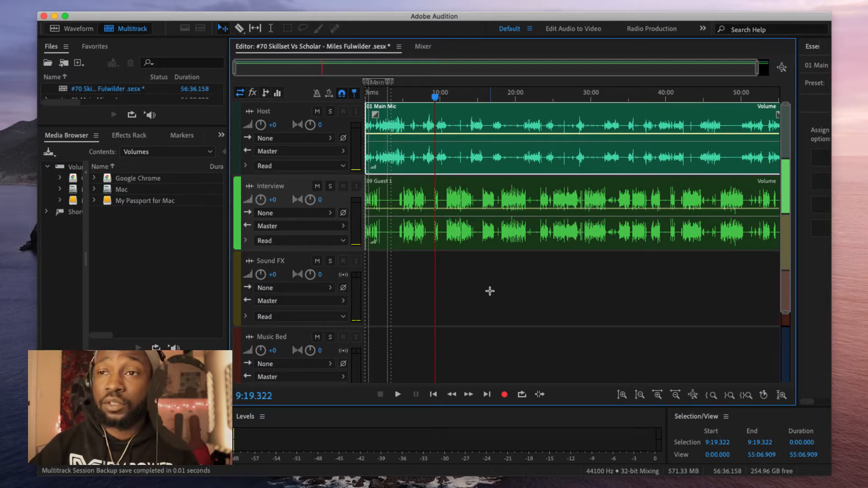
Step: Zoom in on the Host and Interview clips and scrub the 01 Main Mic audio from about 1:50 to 2:00
scroll(510, 310, down, 2)
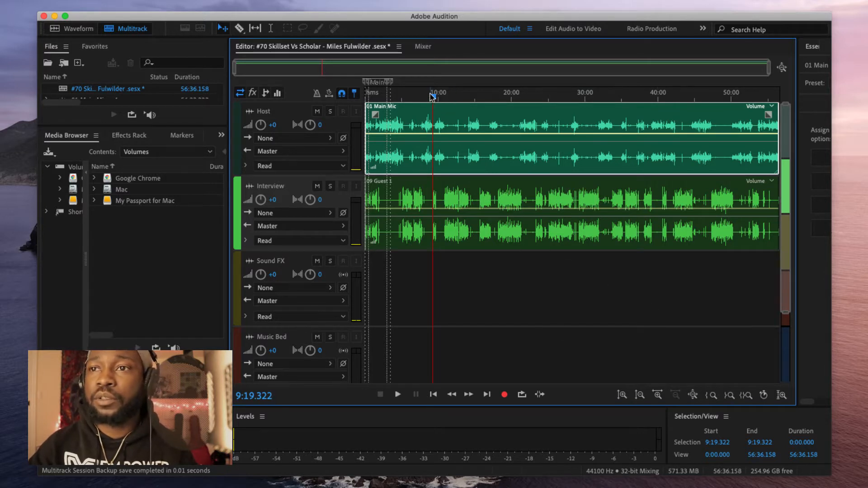
drag(435, 99, 390, 100)
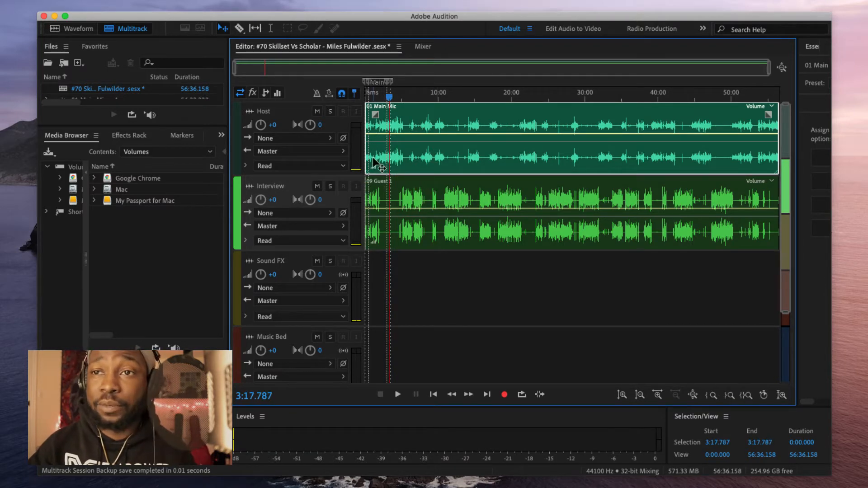
key(equal)
key(equal)
key(equal)
key(equal)
key(equal)
key(equal)
key(equal)
key(equal)
key(equal)
key(equal)
key(equal)
key(equal)
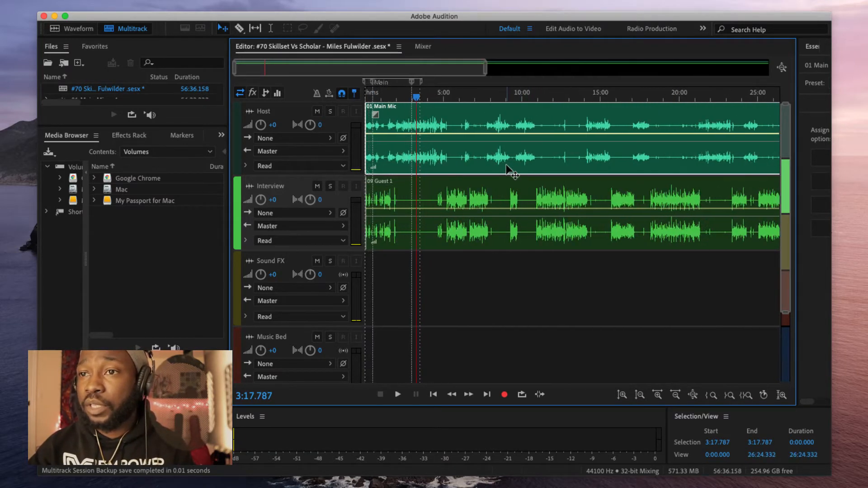
key(equal)
key(equal)
key(equal)
key(equal)
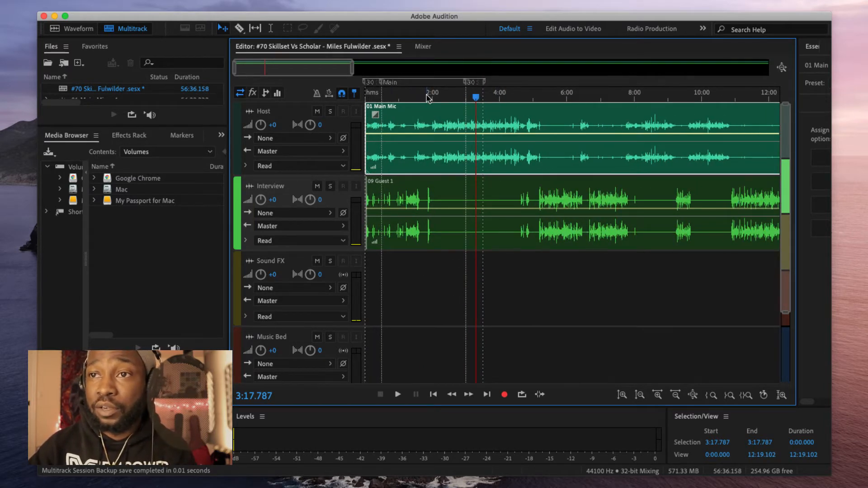
click(428, 208)
click(427, 129)
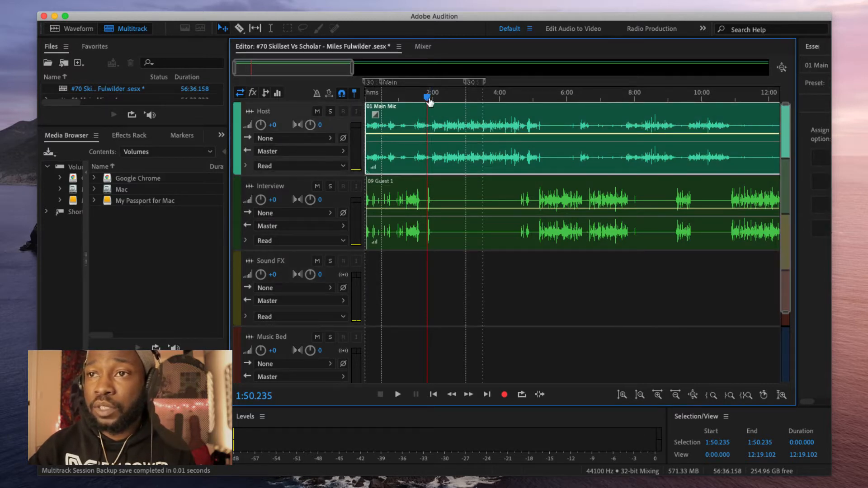
drag(429, 95, 535, 113)
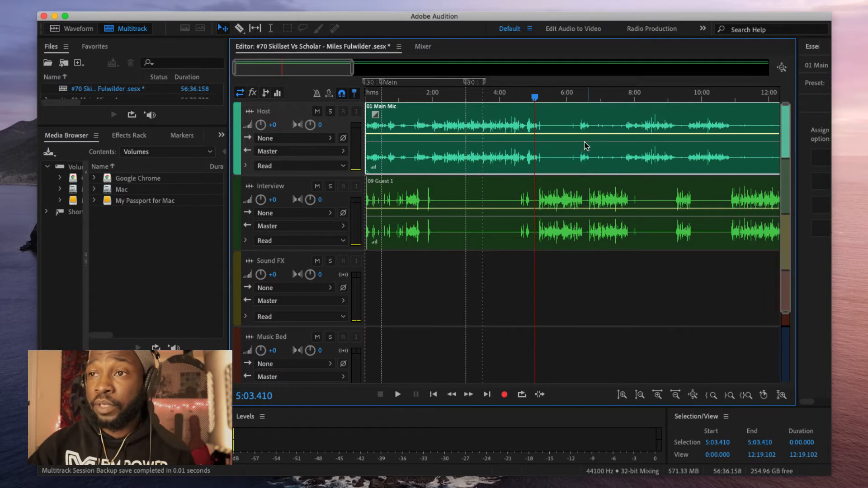
Step: Play the Host and Interview tracks from about 6:27 and 6:29, then show all tracks in the Mixer
click(583, 103)
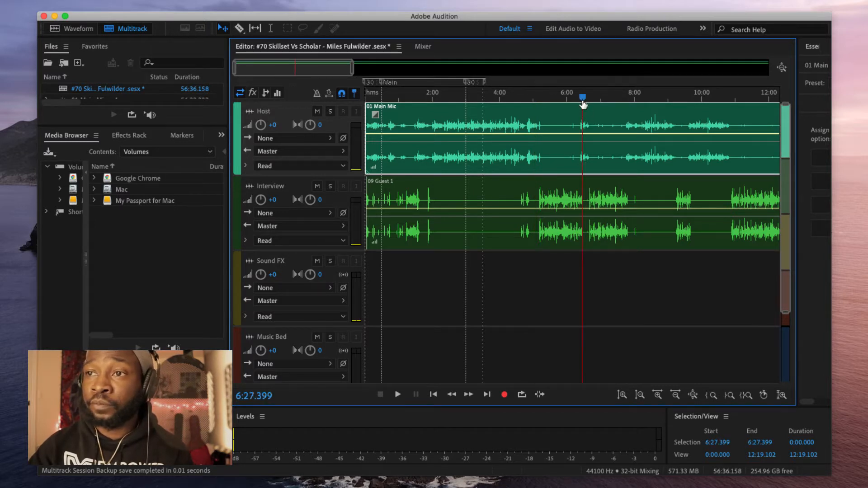
key(space)
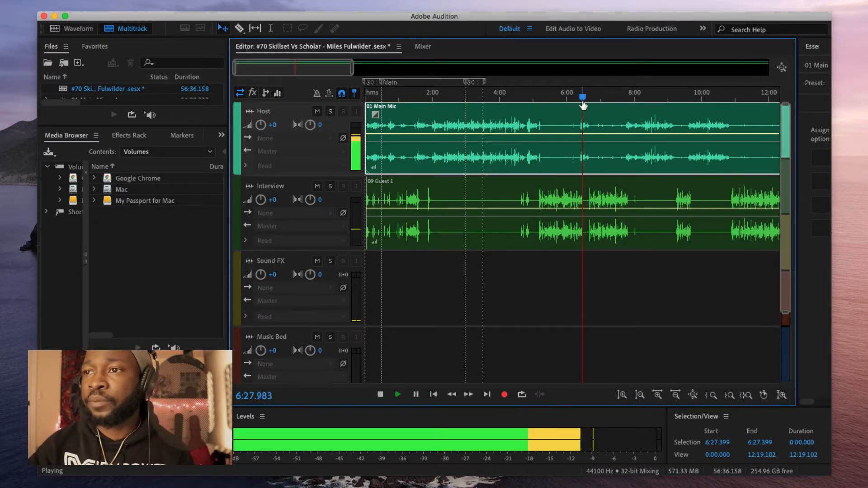
key(space)
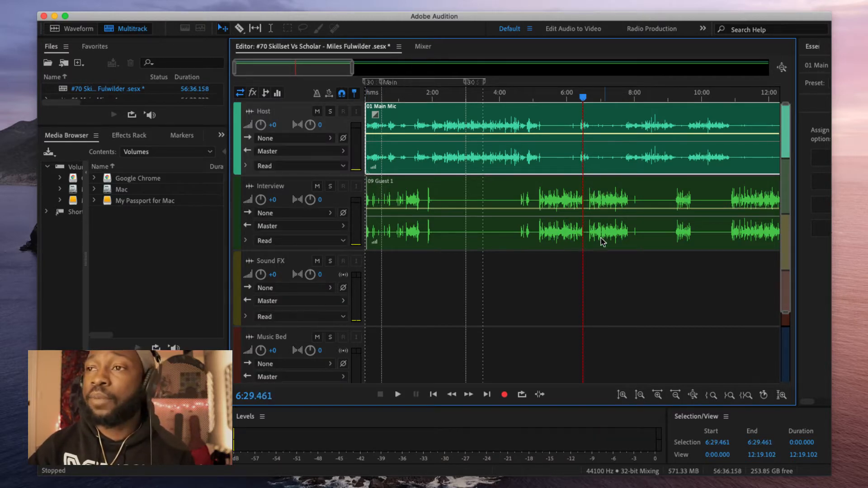
scroll(566, 237, down, 2)
scroll(537, 139, down, 1)
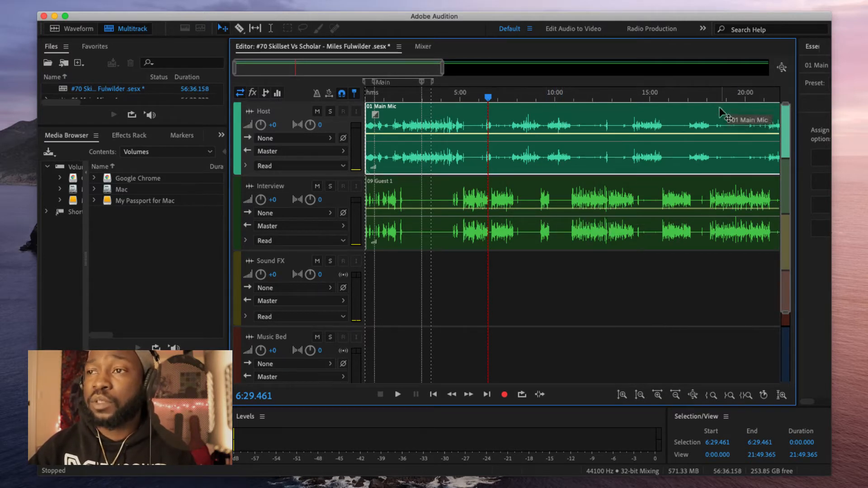
scroll(691, 207, down, 5)
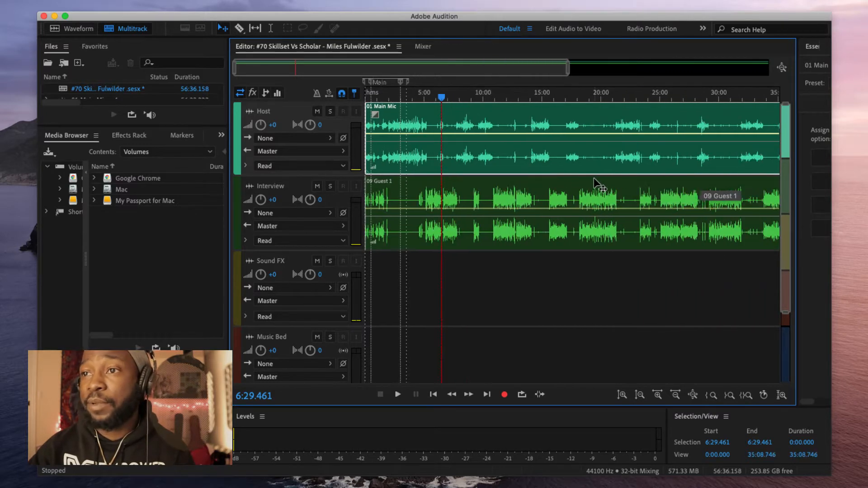
scroll(696, 149, down, 3)
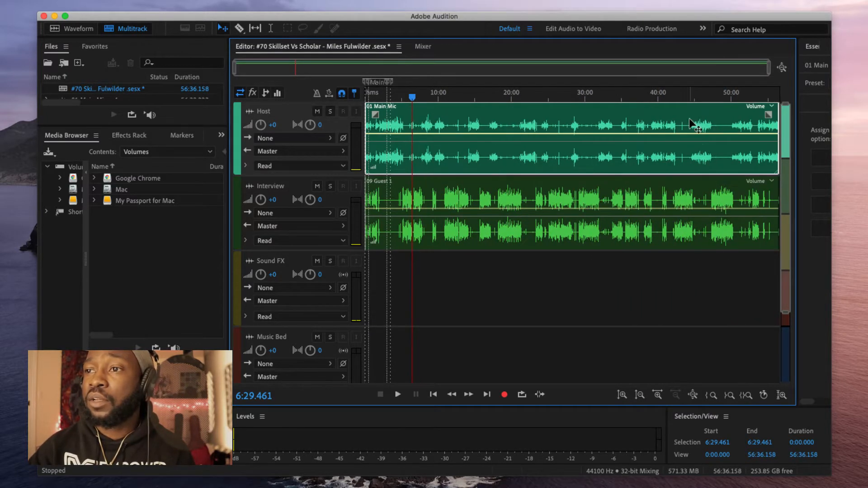
scroll(412, 155, up, 12)
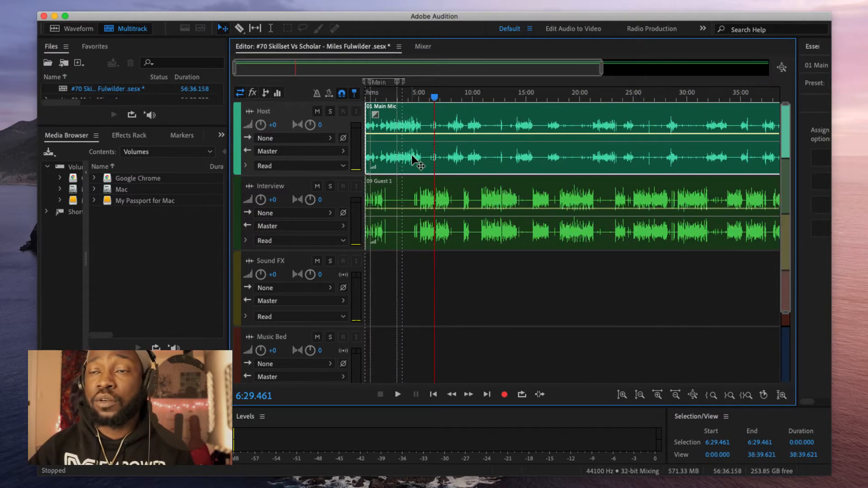
scroll(461, 129, down, 2)
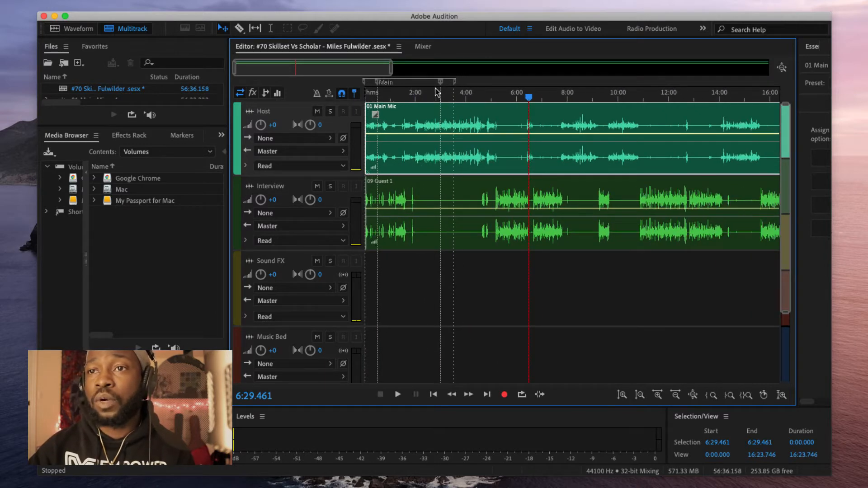
key(space)
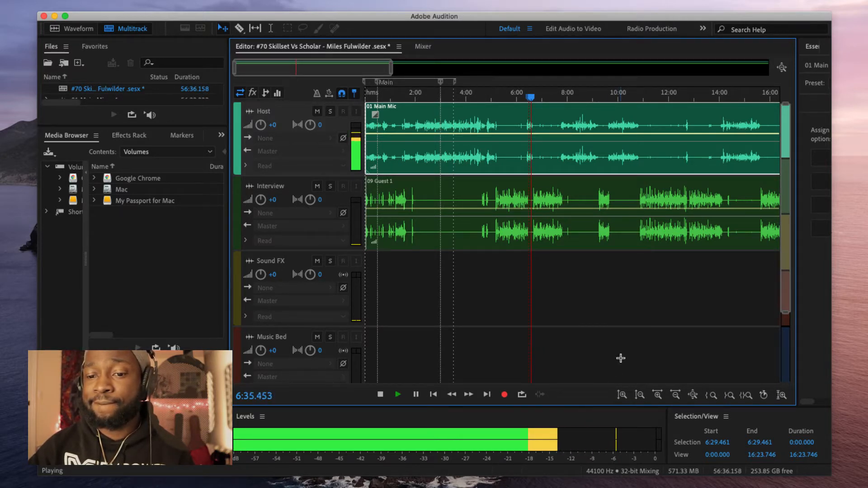
key(space)
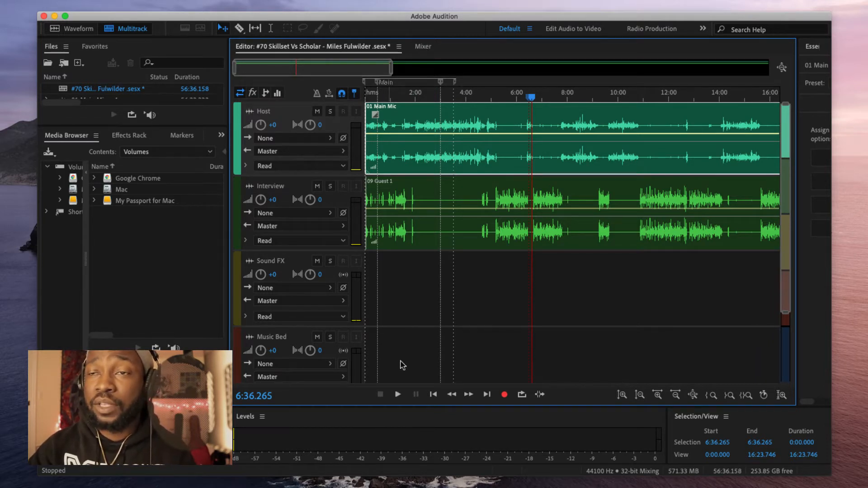
click(418, 47)
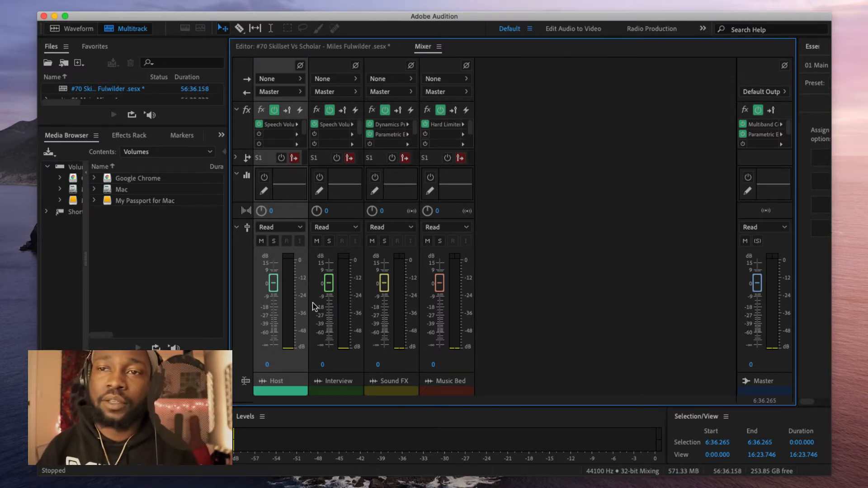
Step: During playback, drag the Interview fader down to -24.6 dB, keeping the other tracks at 0 dB
click(315, 124)
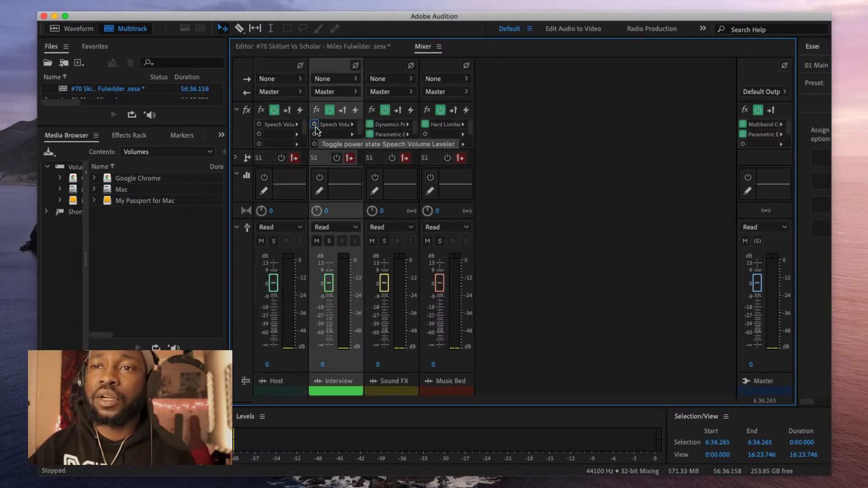
click(282, 127)
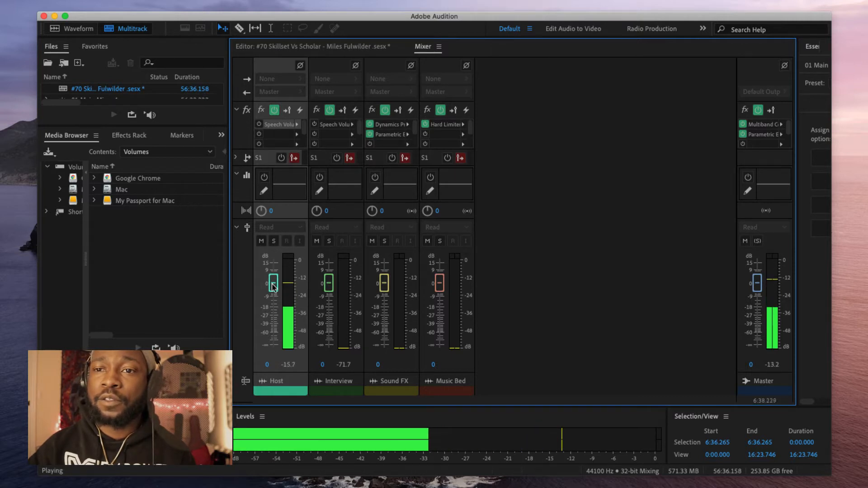
click(304, 47)
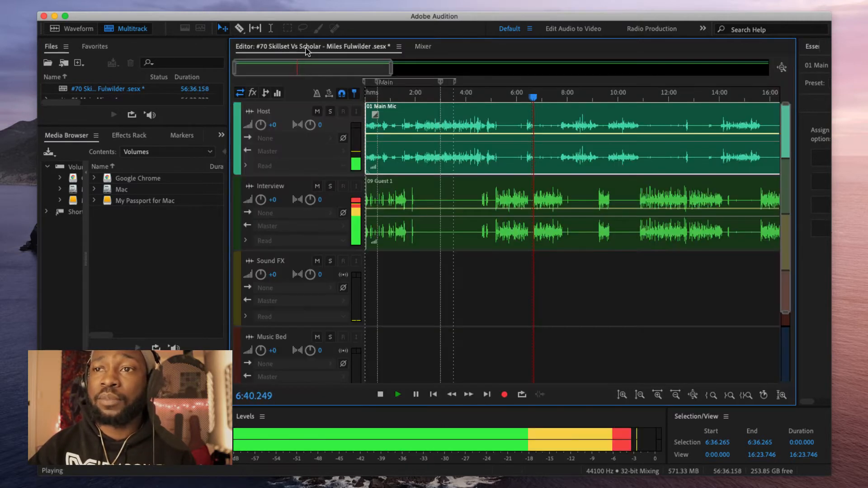
click(419, 47)
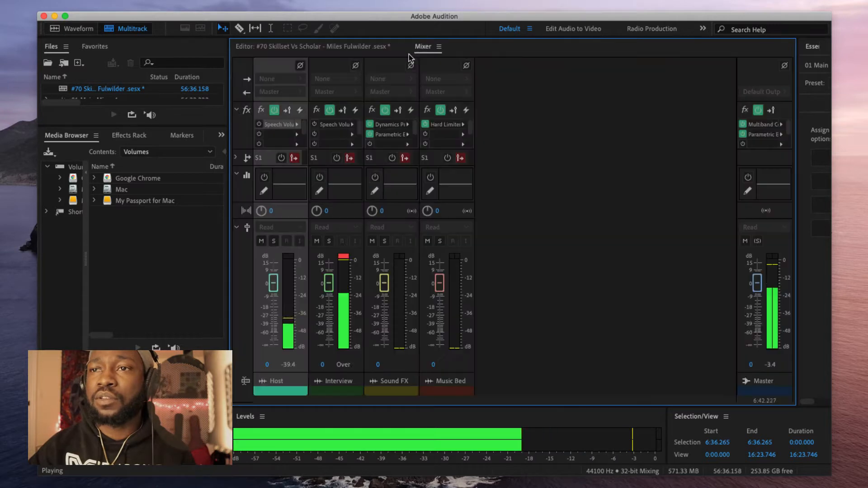
drag(329, 283, 329, 314)
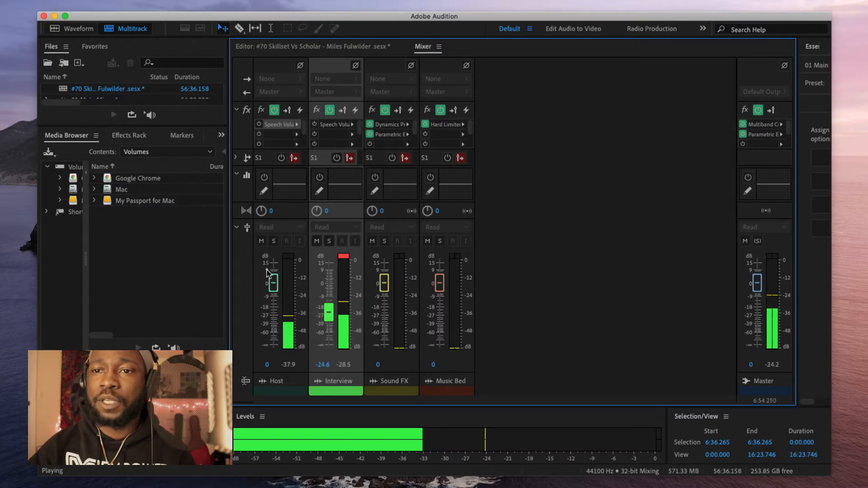
key(space)
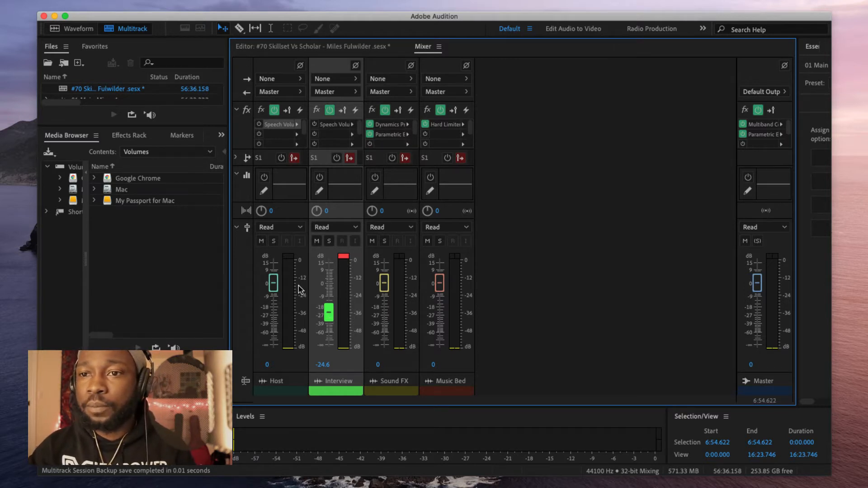
Step: While playing, set the Interview fader to -8.6 dB and Host to -3.6 dB, then replay to check
key(space)
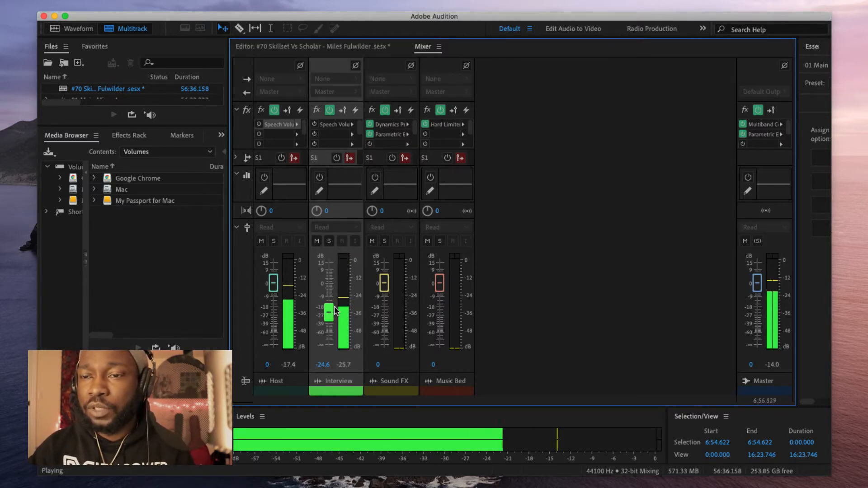
drag(331, 314, 331, 288)
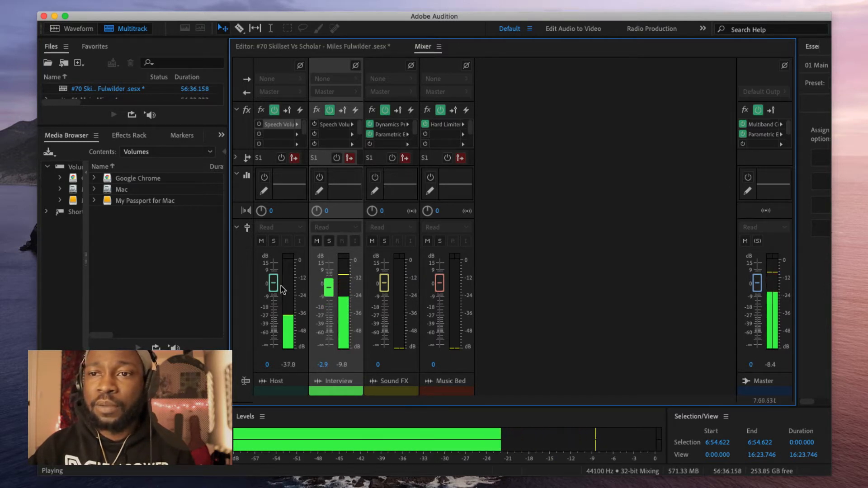
drag(273, 283, 276, 290)
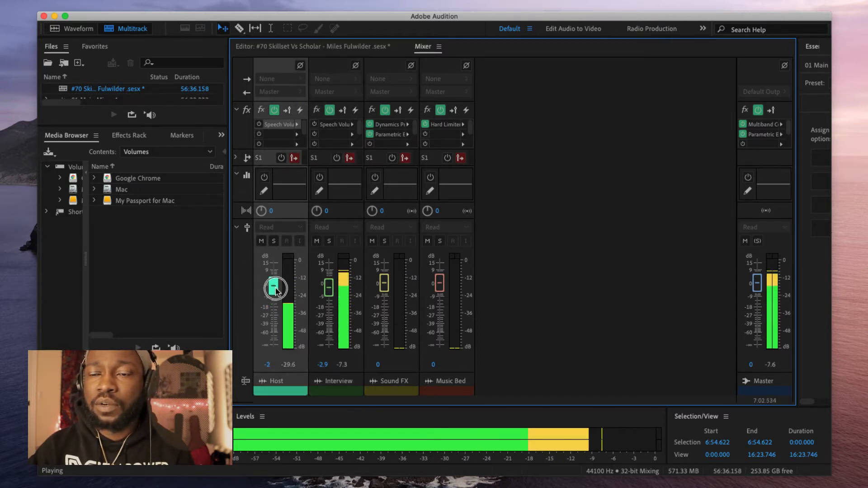
drag(329, 293, 329, 302)
drag(274, 286, 273, 289)
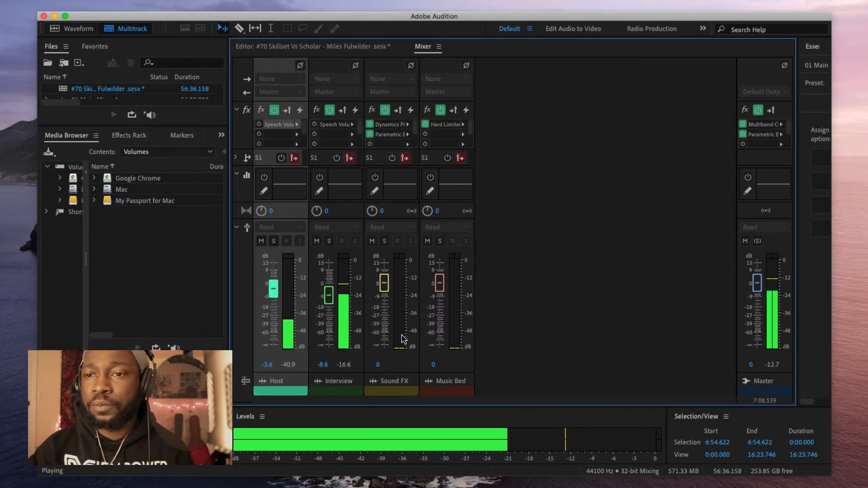
key(space)
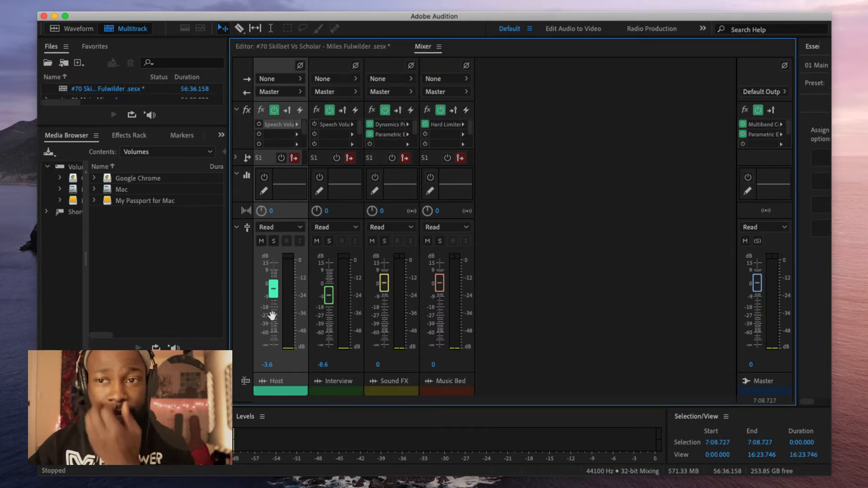
key(space)
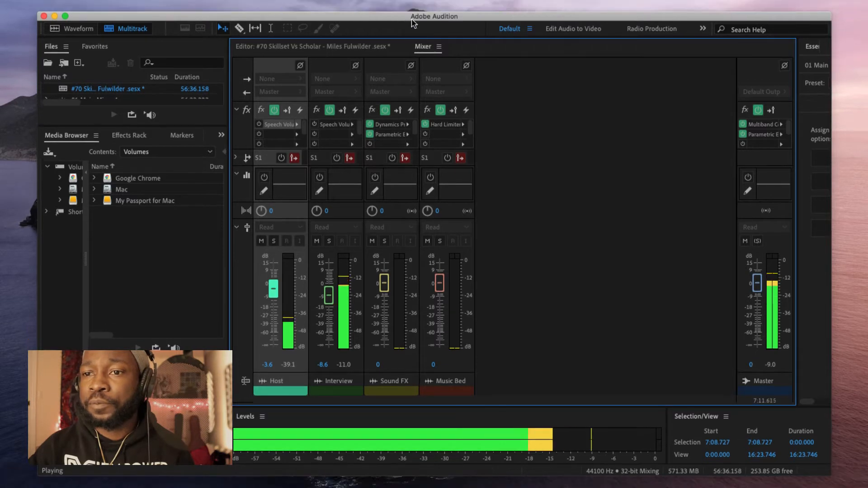
Step: Set Host to -10.1 dB and Interview to -11.5 dB, then put the timeline playhead near 6:41
mouse_move(273, 288)
mouse_down()
mouse_move(270, 311)
mouse_move(272, 297)
mouse_up()
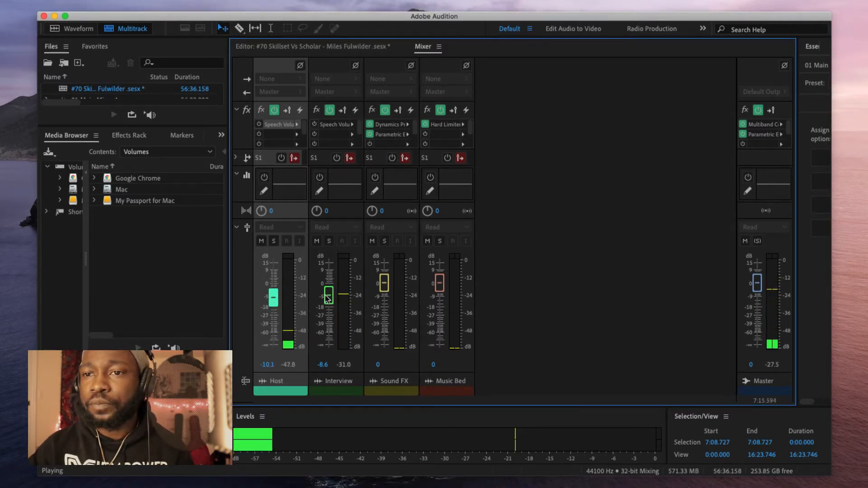
drag(328, 295, 325, 299)
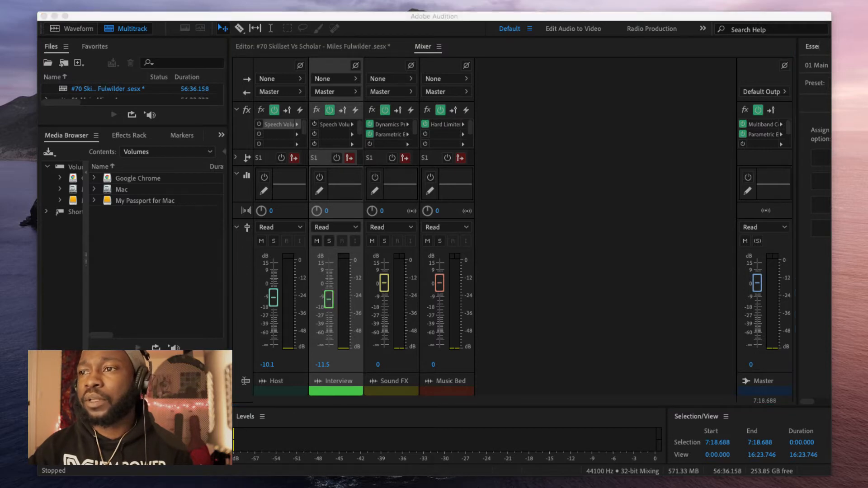
click(679, 246)
click(322, 48)
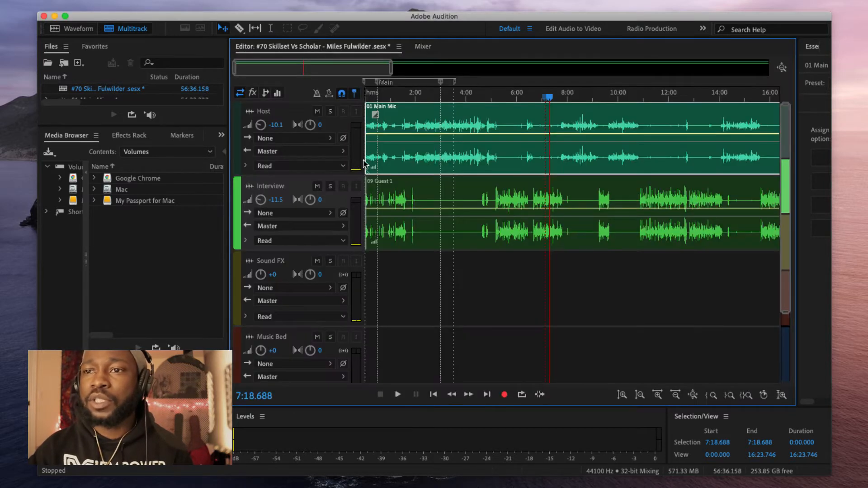
click(533, 97)
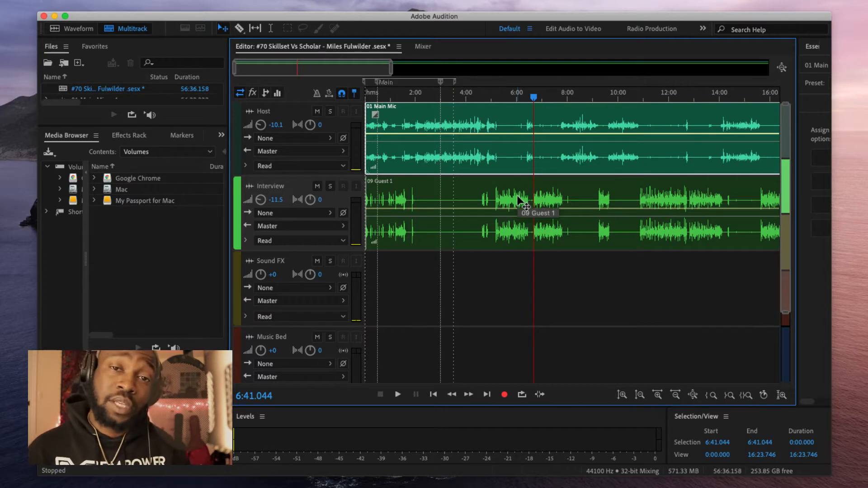
Step: Add a Parametric Equalizer to the Host track's first slot using the Vocal Enhancer preset
click(426, 49)
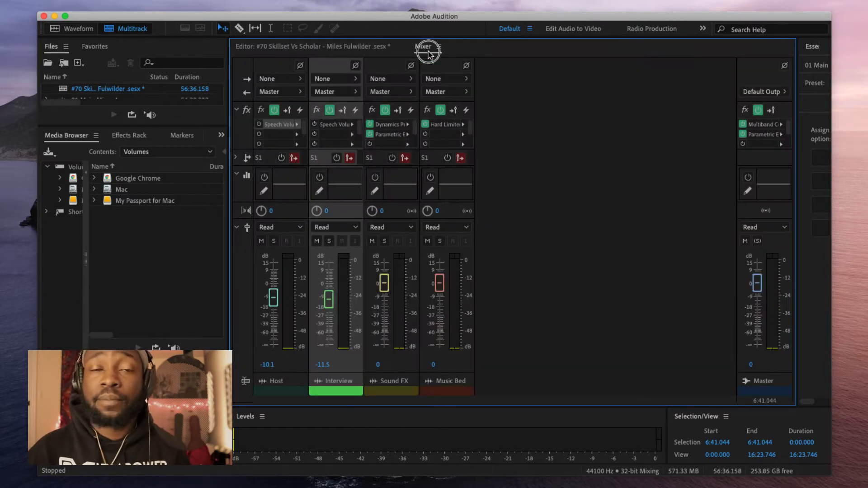
click(297, 125)
mouse_move(348, 202)
mouse_move(425, 186)
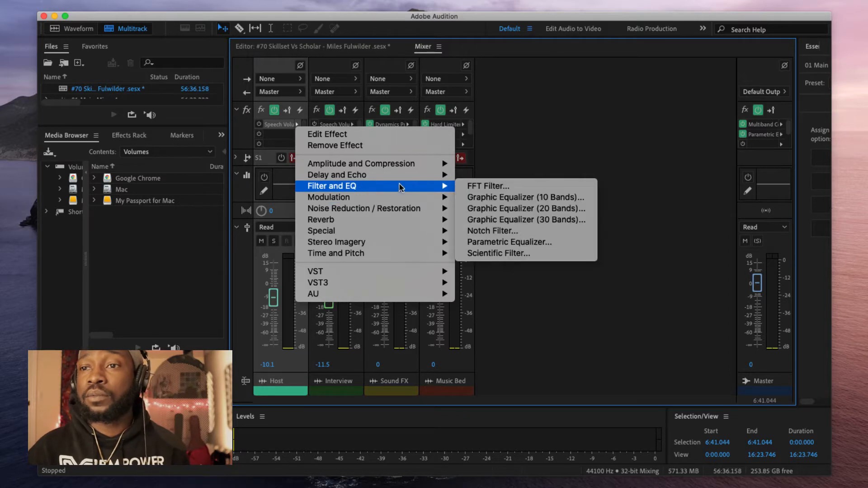
click(539, 246)
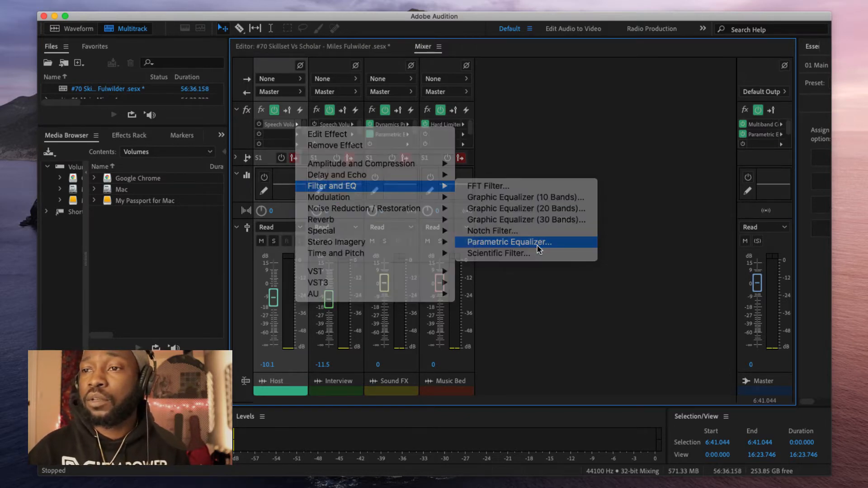
click(334, 110)
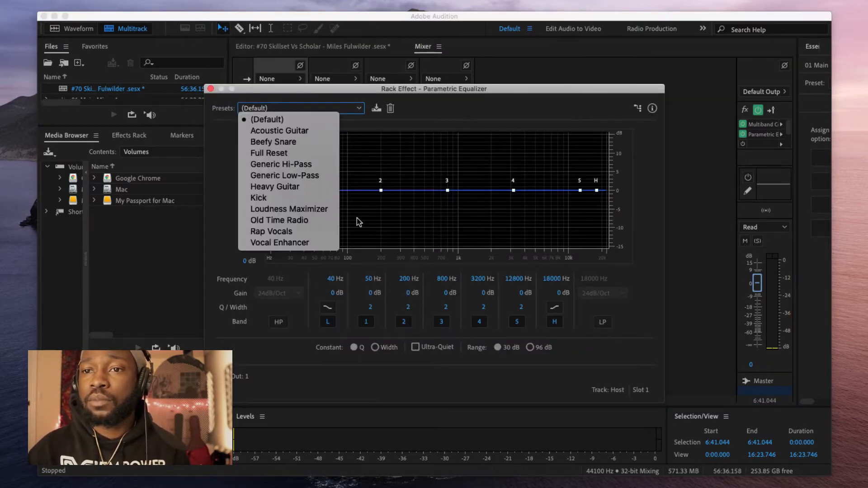
click(306, 243)
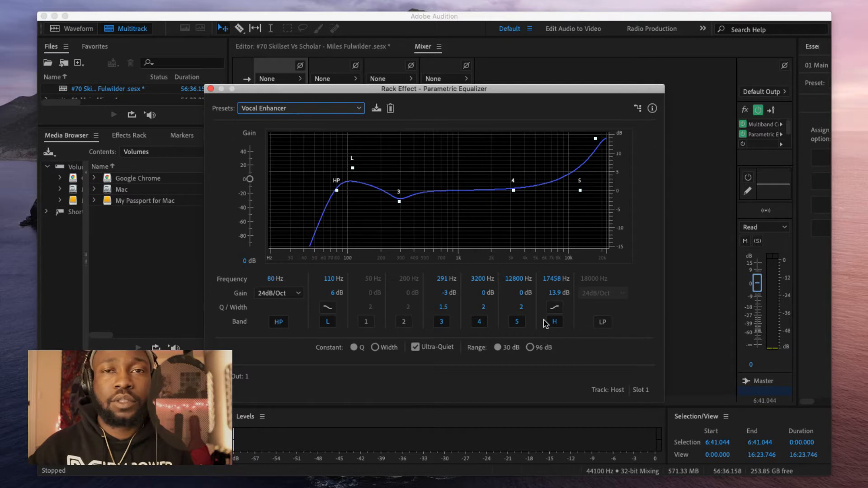
Step: Set the high shelf to -2.1 dB at 8249 Hz and enable a 10678 Hz low-pass
mouse_move(595, 141)
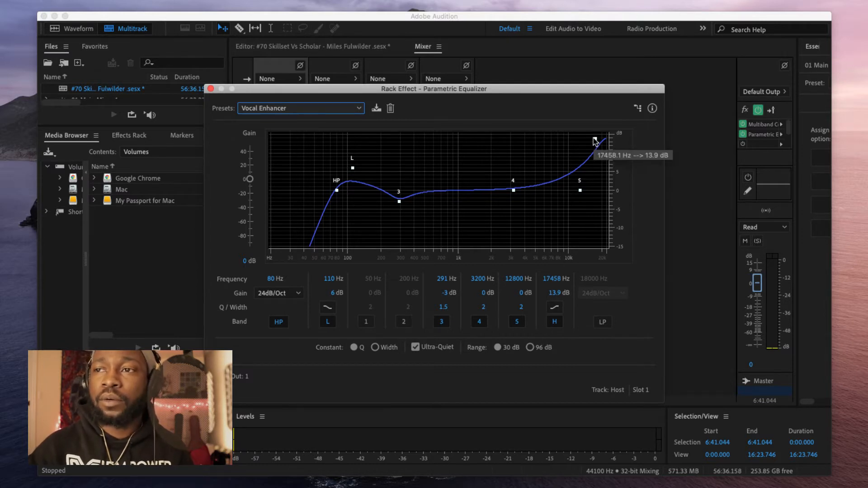
drag(595, 141, 596, 135)
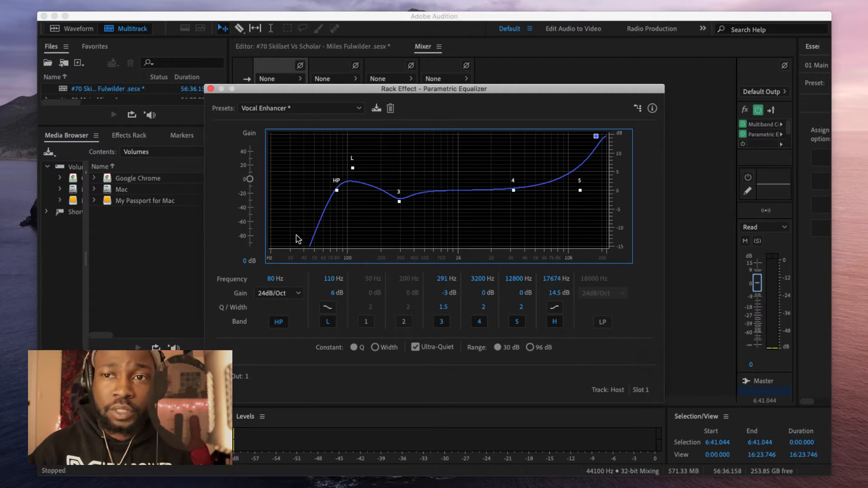
click(602, 322)
drag(596, 138, 572, 180)
click(479, 50)
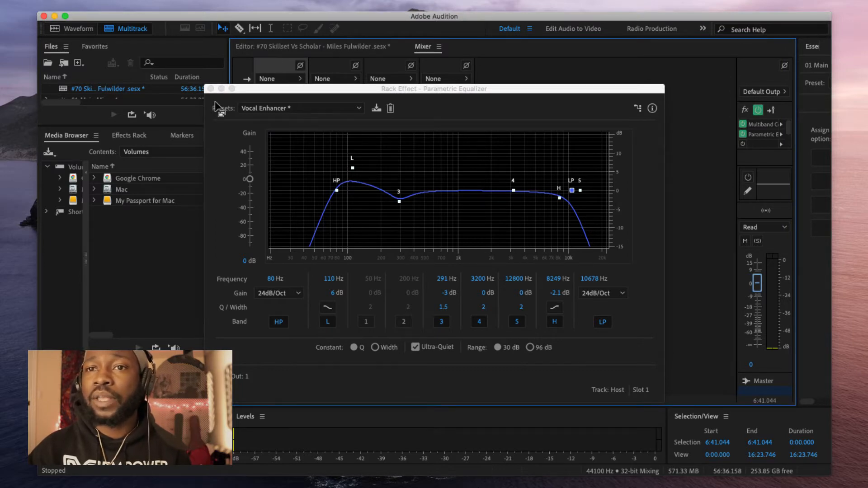
click(210, 89)
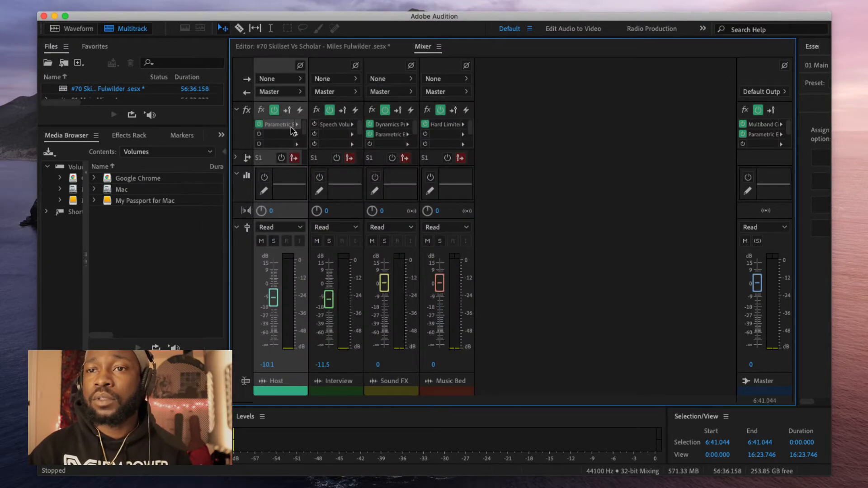
Step: Play the session from about 2:38 to hear the Host EQ, then stop in the mixer
key(space)
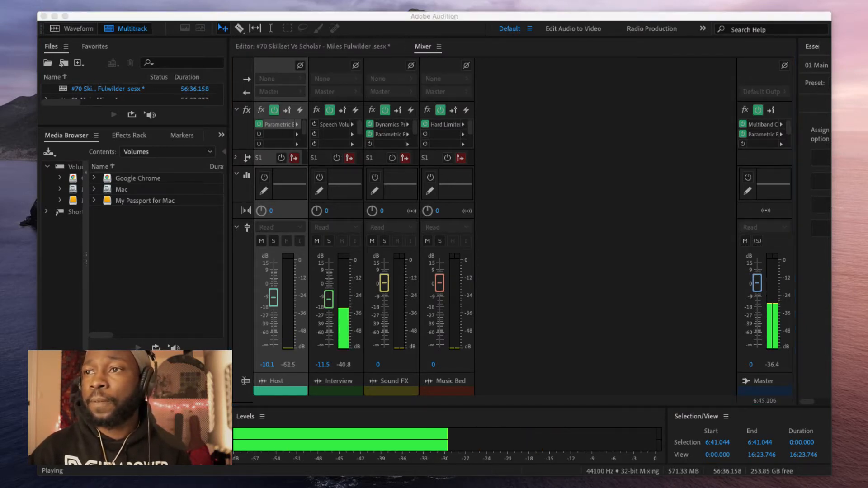
click(520, 273)
click(269, 50)
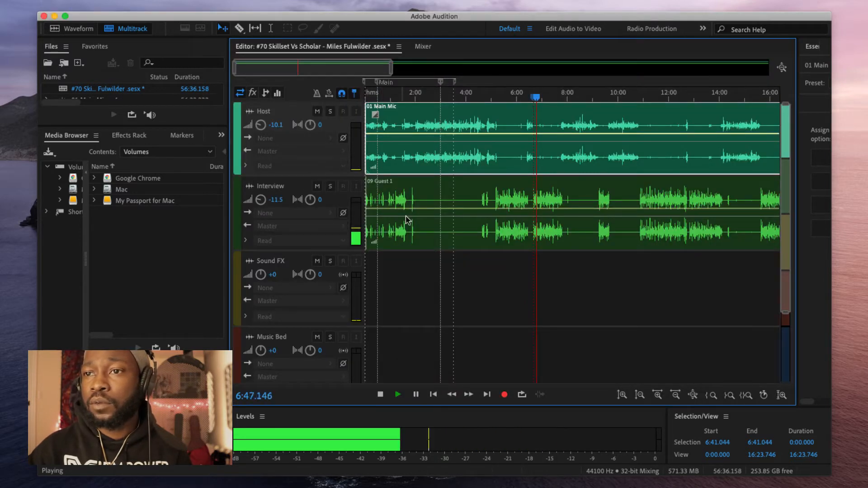
key(space)
click(409, 98)
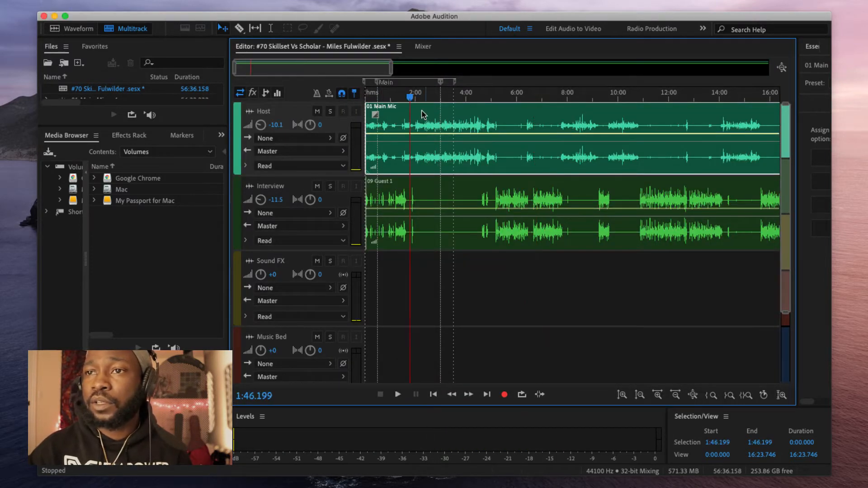
click(431, 97)
key(space)
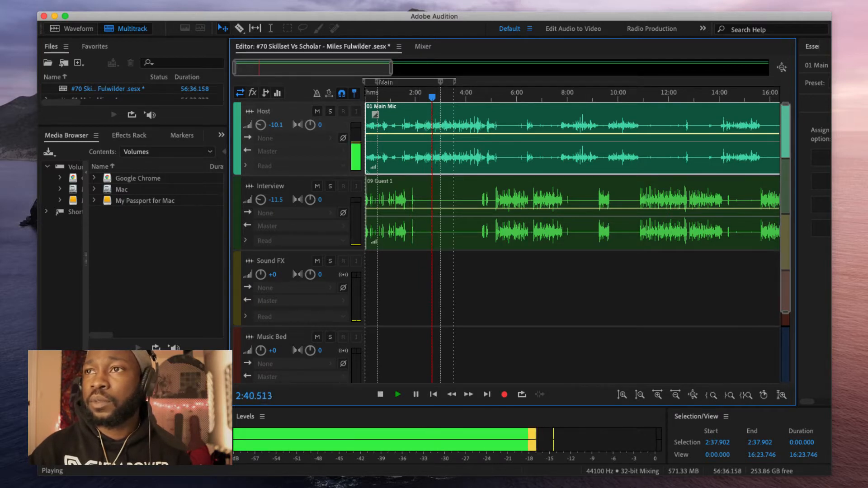
click(418, 47)
key(space)
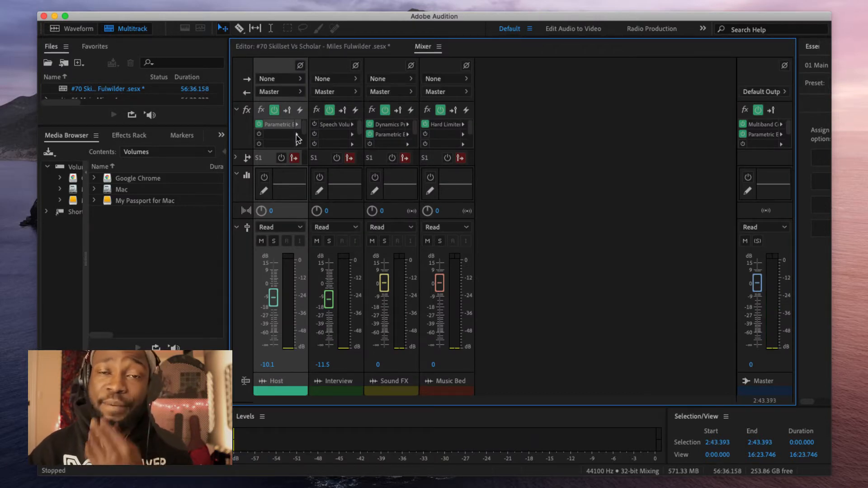
Step: In the Host EQ, boost band 3 to 334 Hz / 4.1 dB and band 4 near 1532 Hz / 1.3 dB
double_click(280, 125)
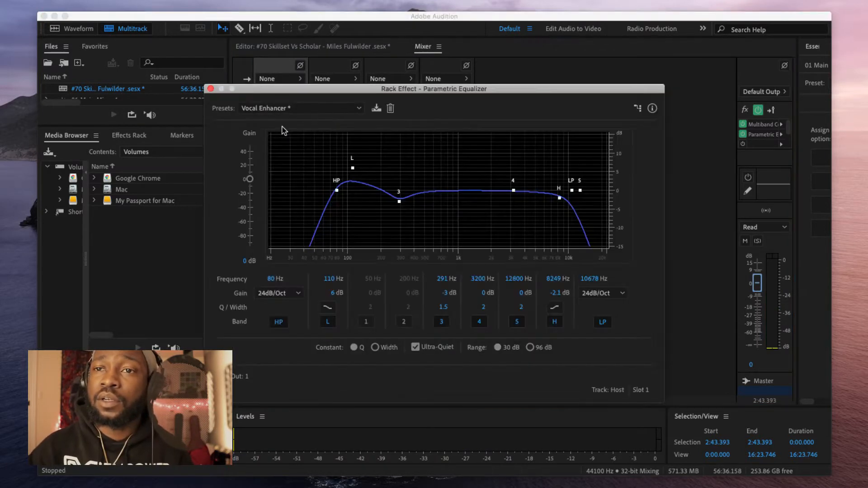
key(space)
drag(514, 190, 475, 175)
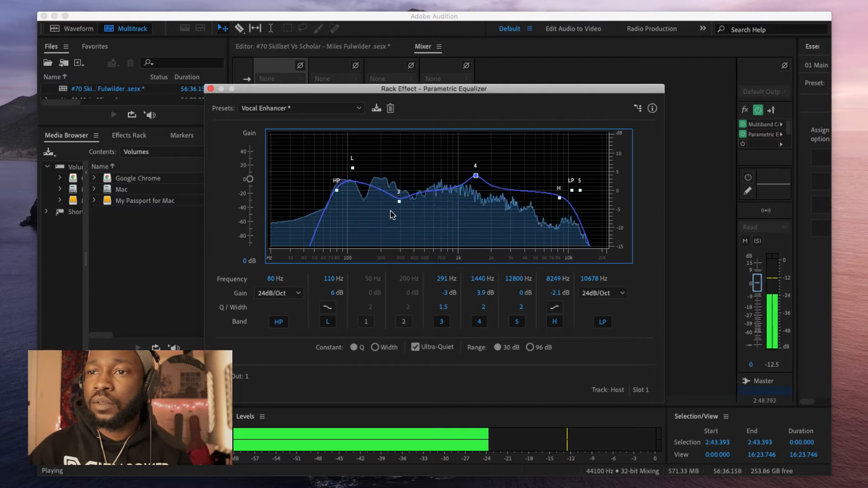
drag(400, 204, 406, 178)
drag(476, 175, 479, 185)
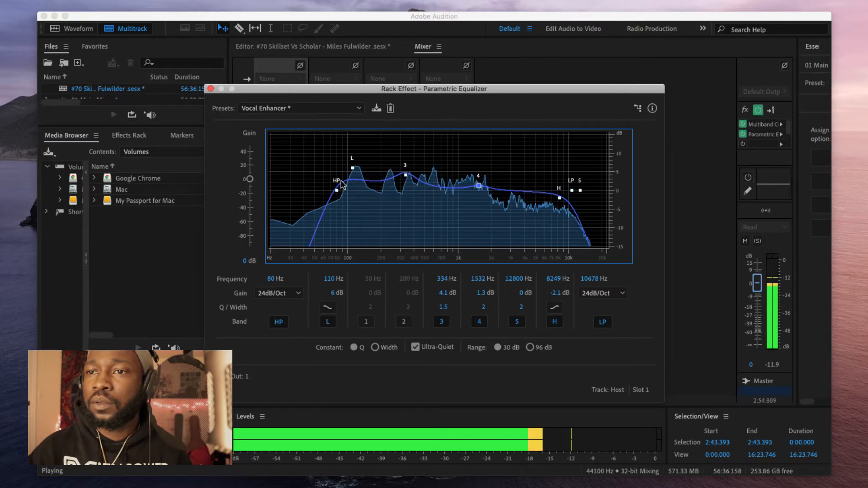
key(space)
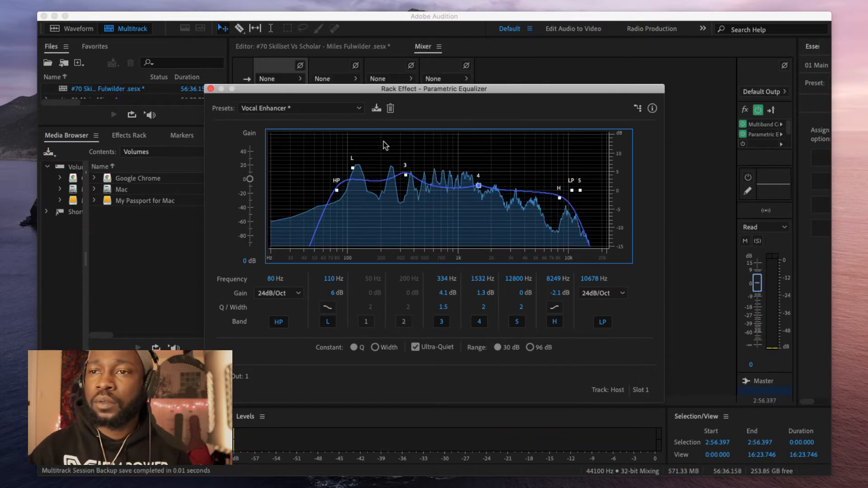
click(210, 89)
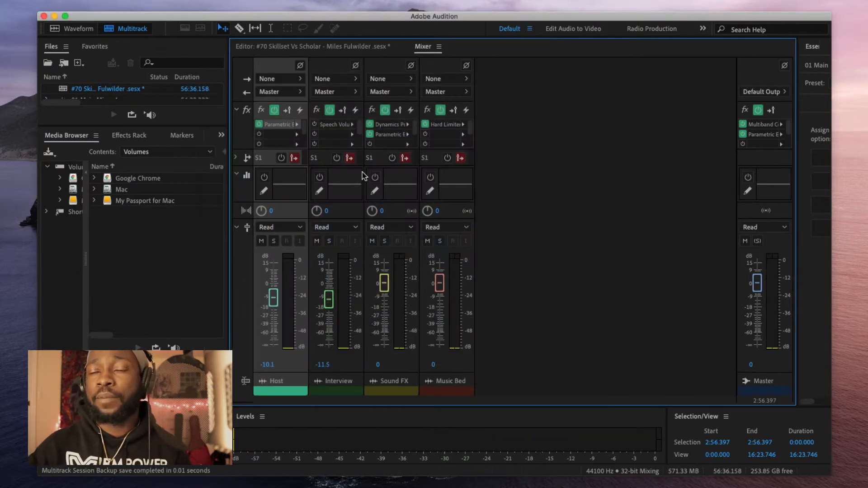
Step: Listen to the Host EQ result during playback, then close the equalizer window
double_click(271, 126)
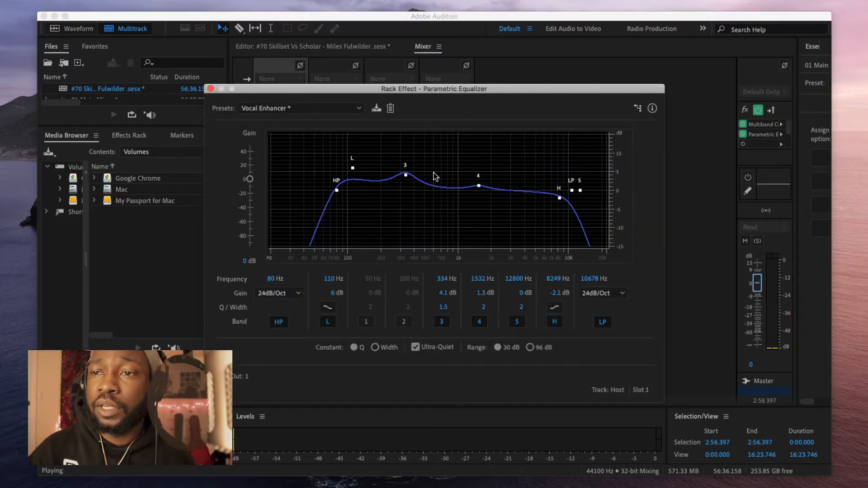
key(space)
key(space)
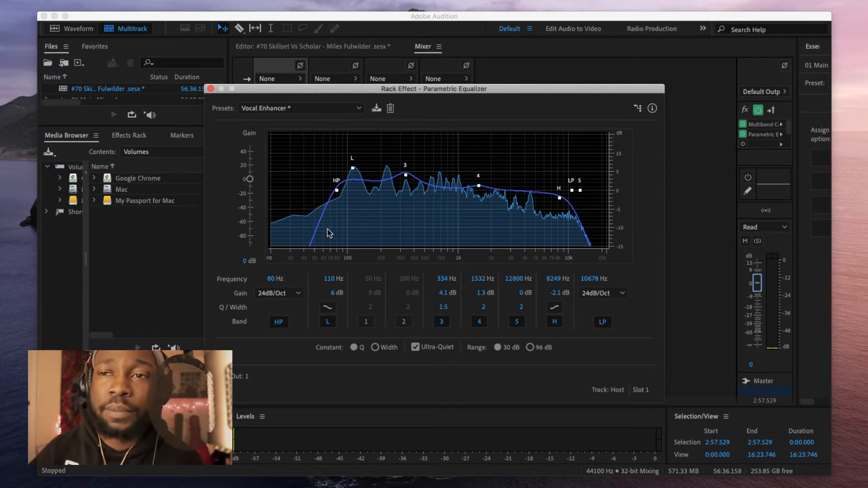
click(211, 89)
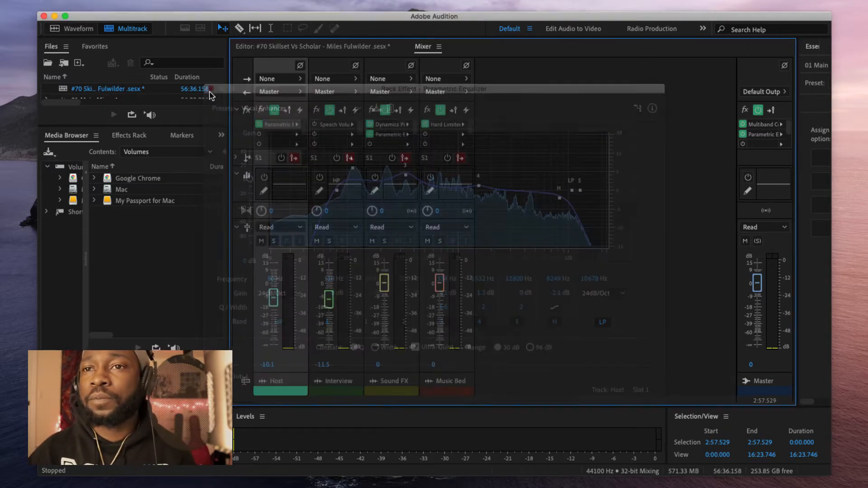
Step: Add a Multiband Compressor to Host's second slot with the Internet Delivery preset
click(296, 136)
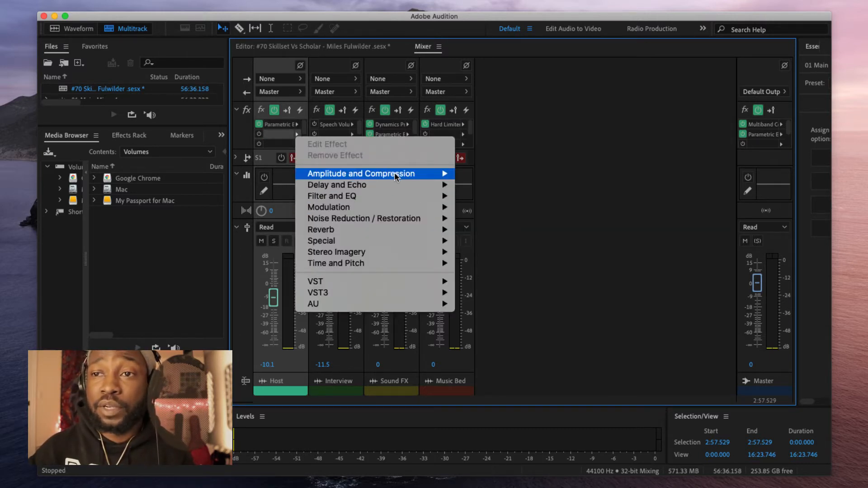
mouse_move(453, 179)
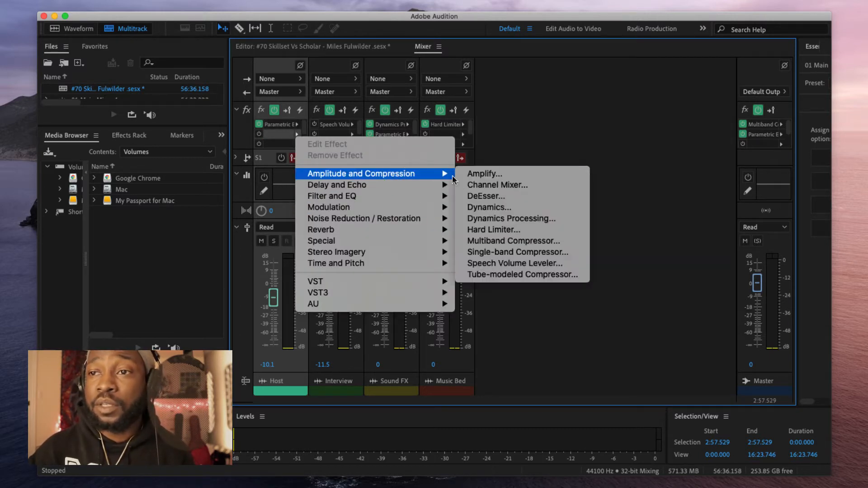
click(546, 244)
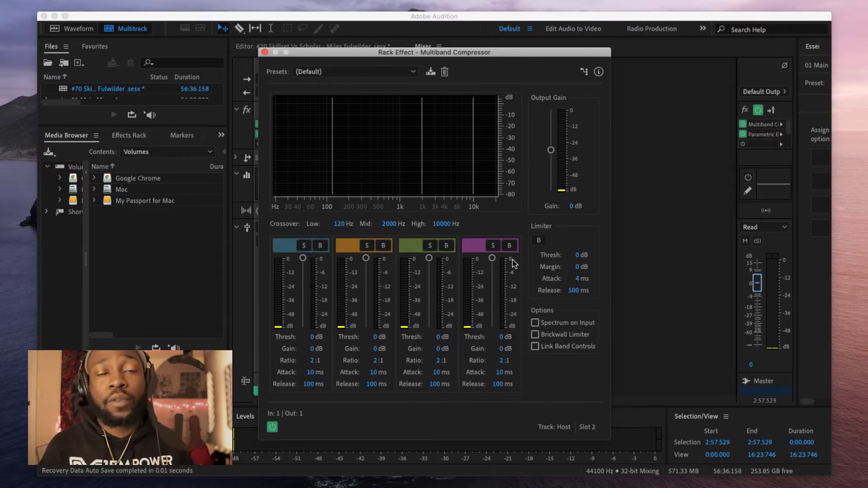
click(337, 74)
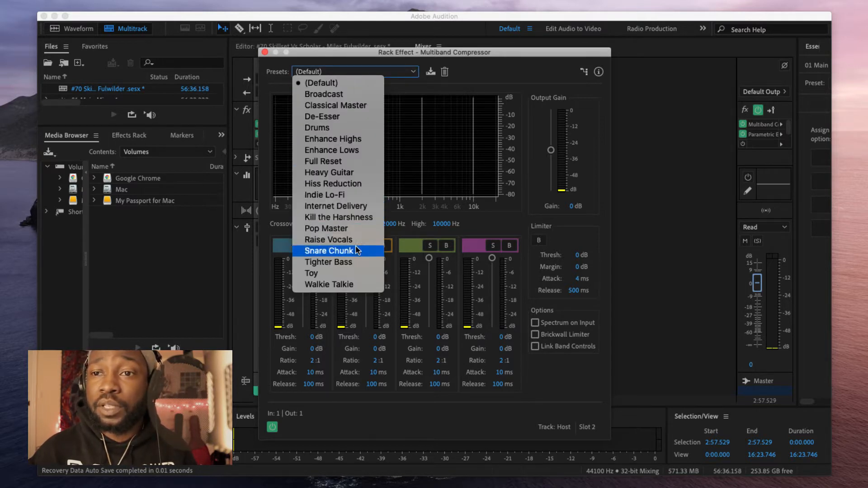
click(340, 207)
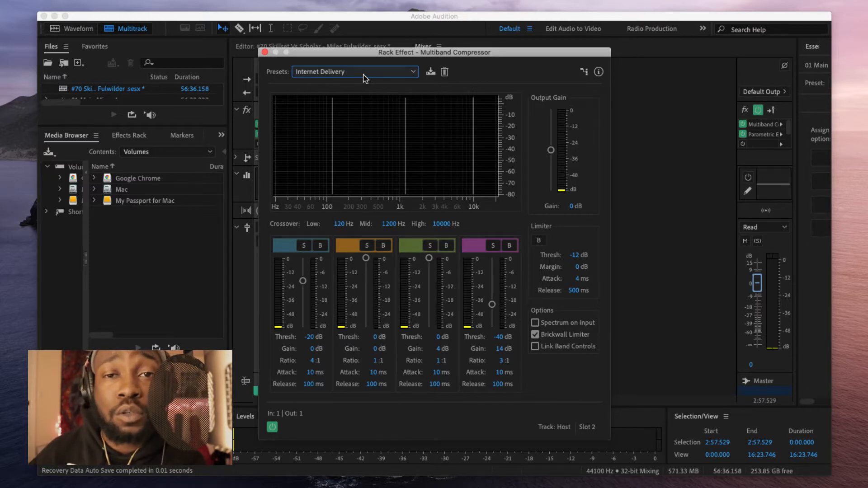
Step: Save the compressor settings as preset 'Internet Delivery - KC' and close the window
click(430, 72)
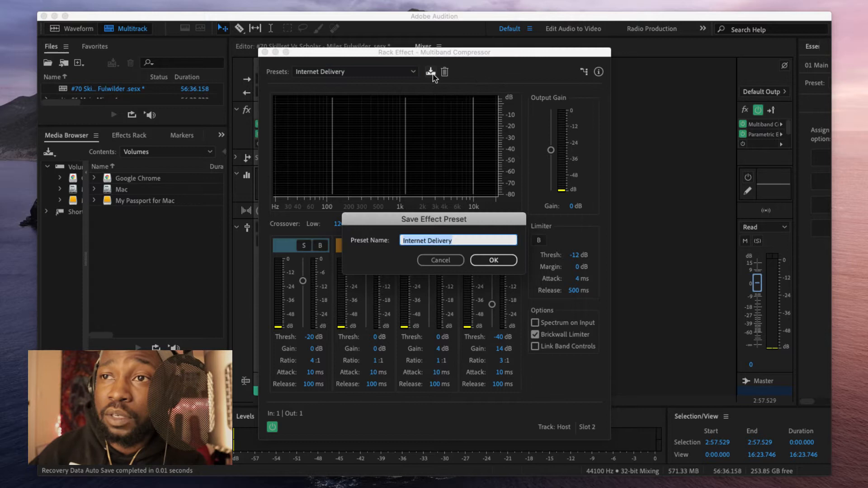
click(460, 244)
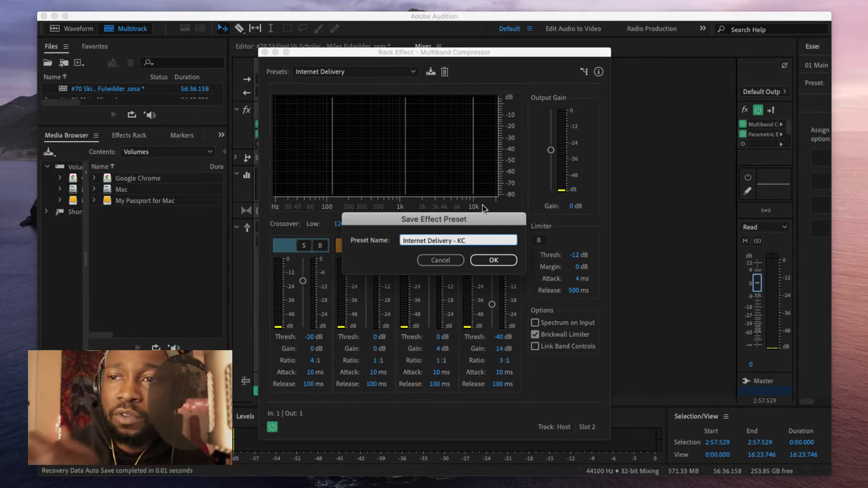
click(494, 260)
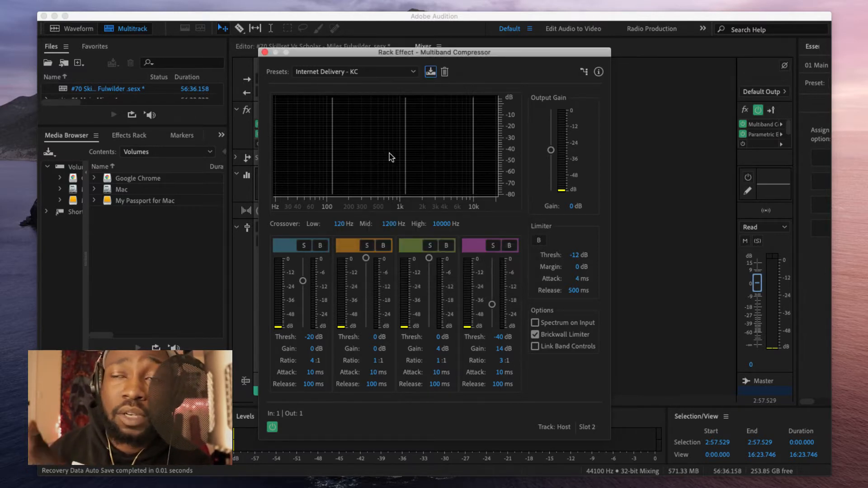
click(366, 75)
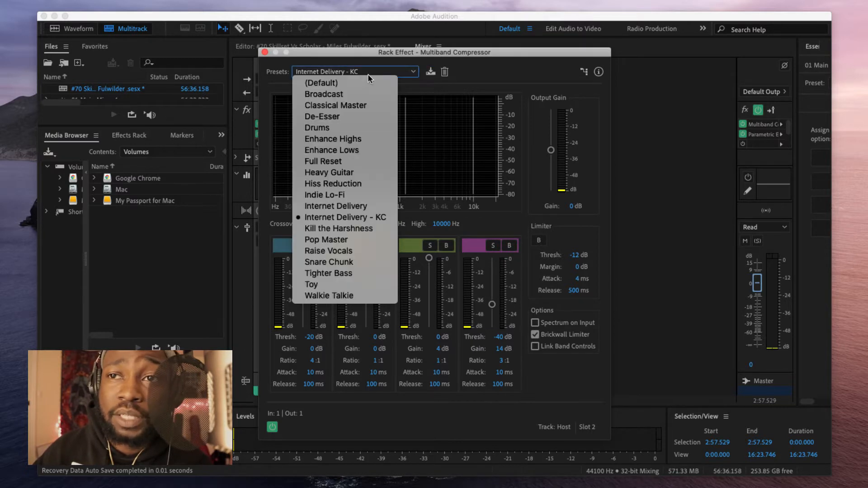
click(403, 72)
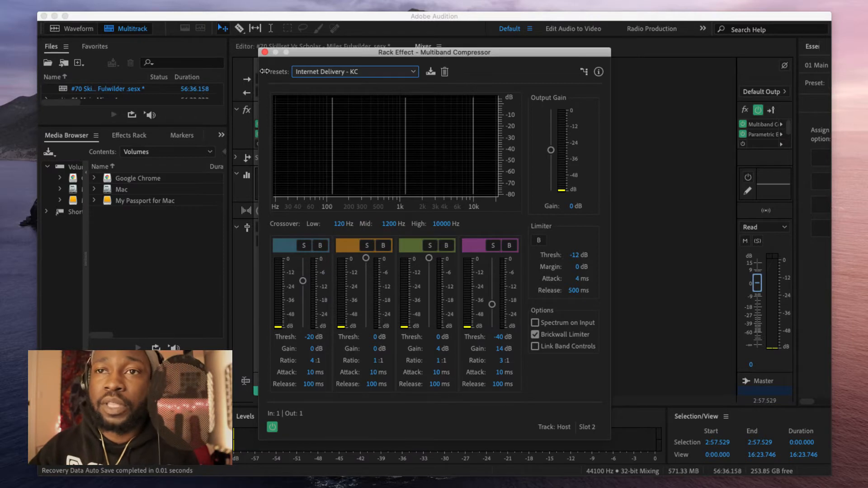
click(265, 52)
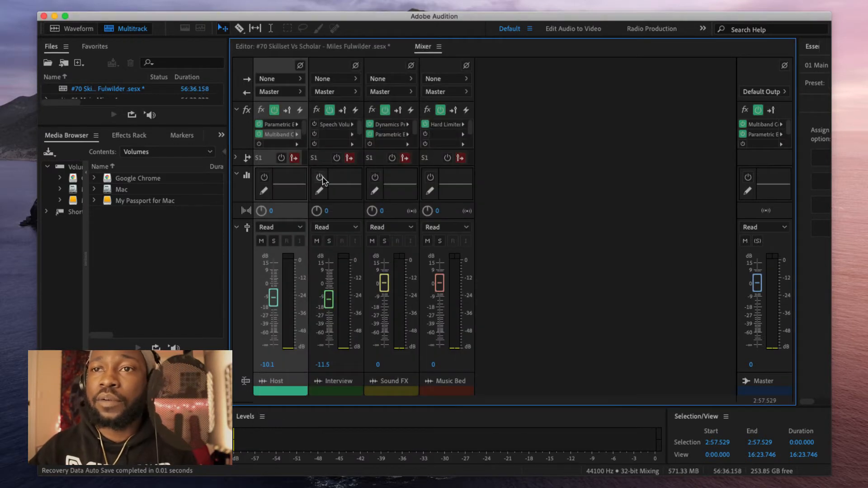
Step: Add DeNoise to Host's empty effects slot with the Light Noise Reduction preset
click(297, 144)
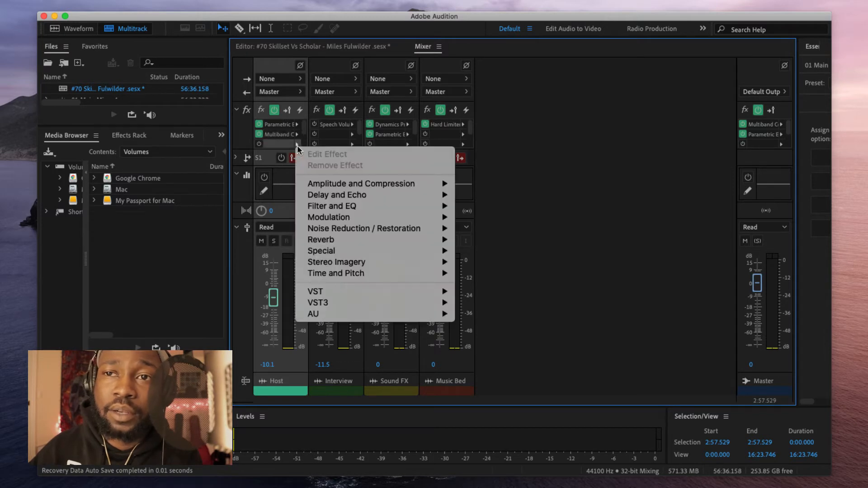
mouse_move(360, 224)
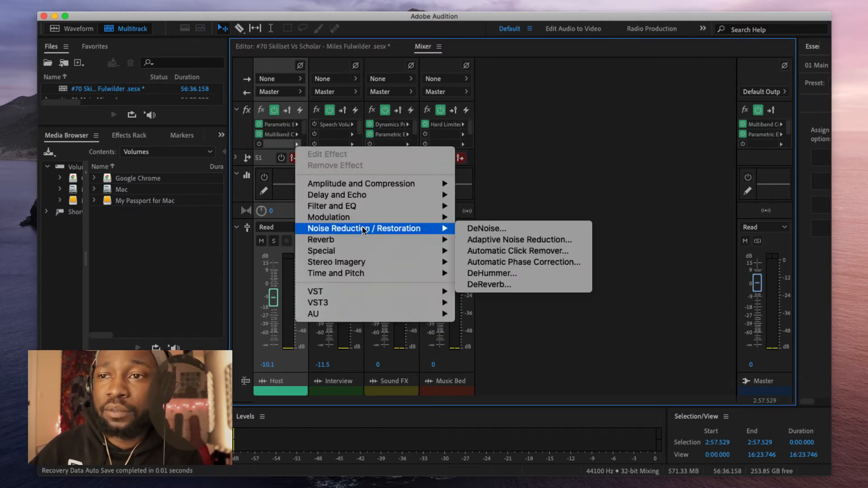
click(486, 229)
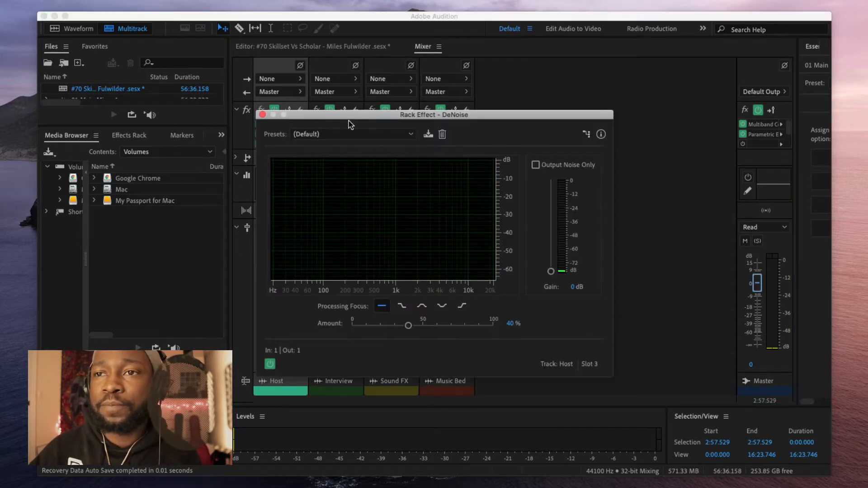
click(362, 139)
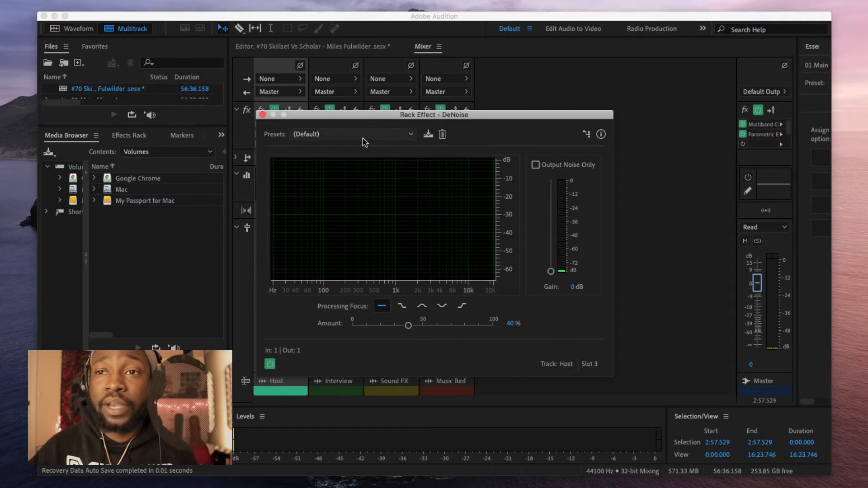
click(364, 137)
click(365, 137)
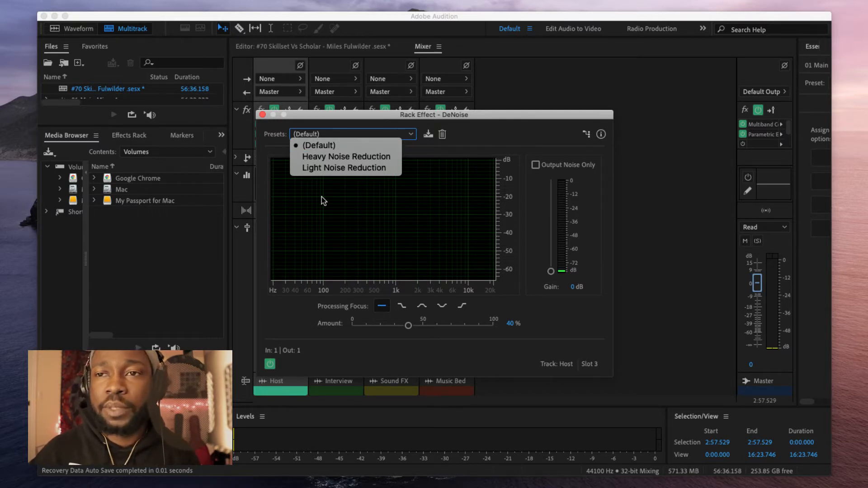
click(344, 167)
Step: Compare Heavy against Light Noise Reduction during playback, keep Light at 20%, and close DeNoise
key(space)
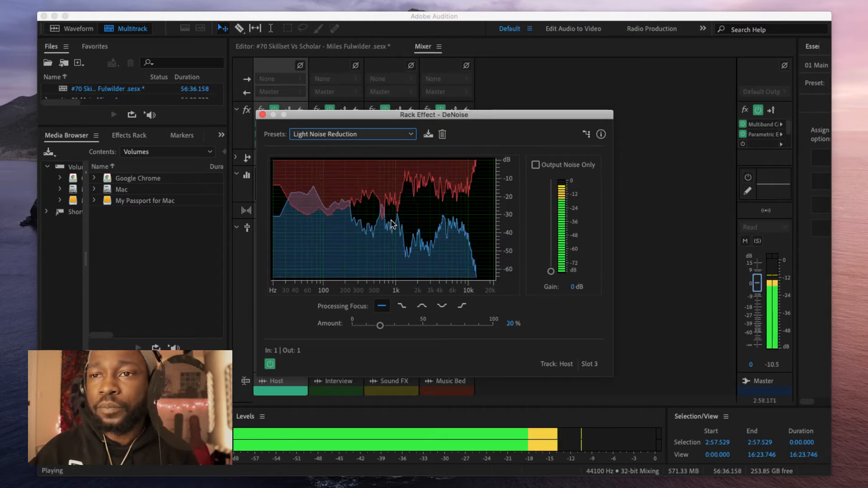
click(374, 134)
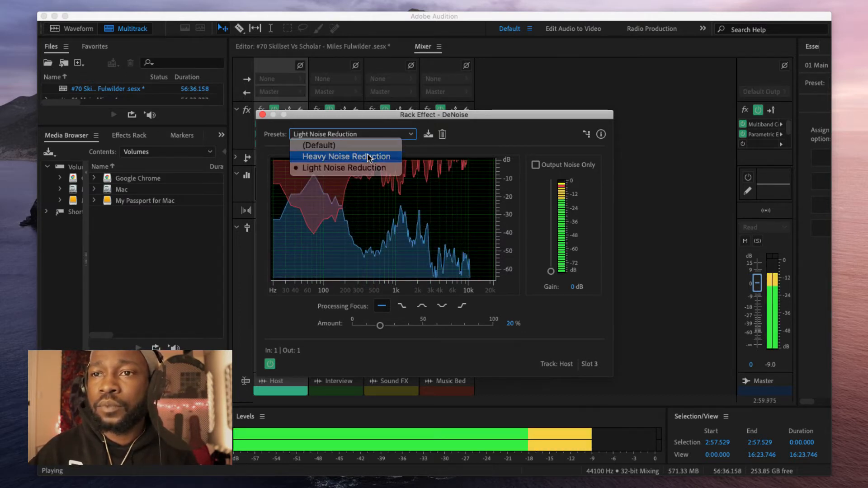
click(357, 156)
click(380, 135)
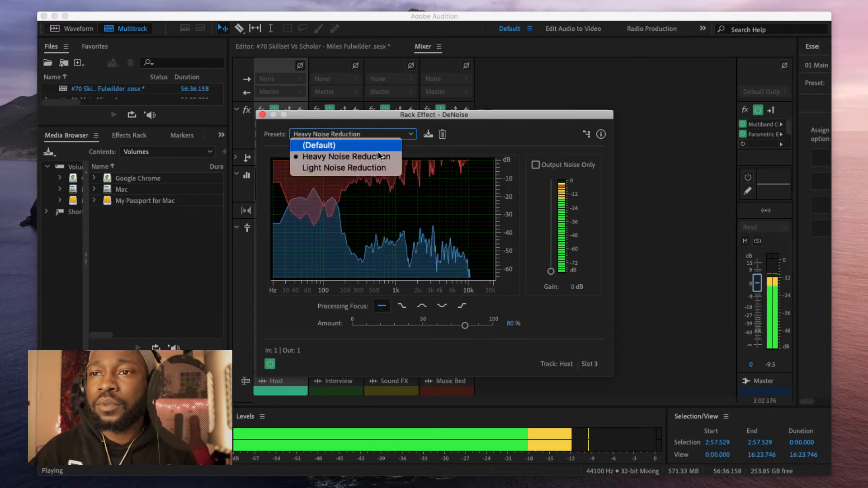
click(380, 168)
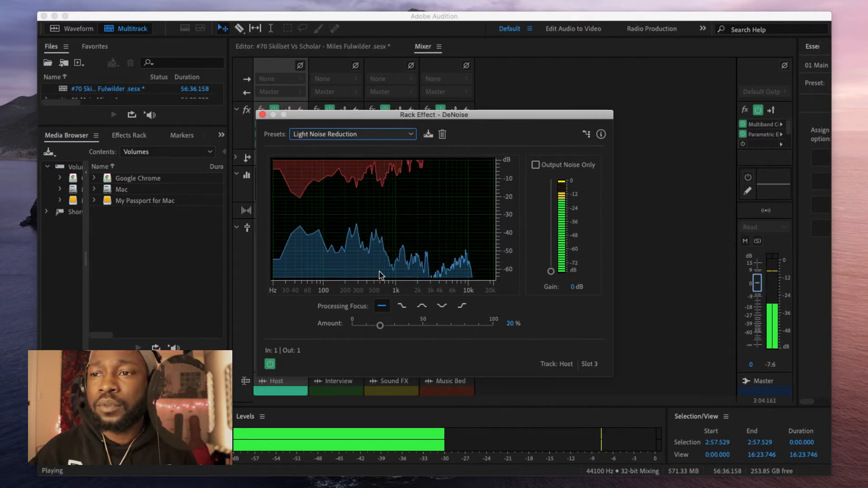
click(262, 115)
Step: Pull the Host fader down to -17.2 dB and stop playback at about 3:11
drag(273, 298, 277, 309)
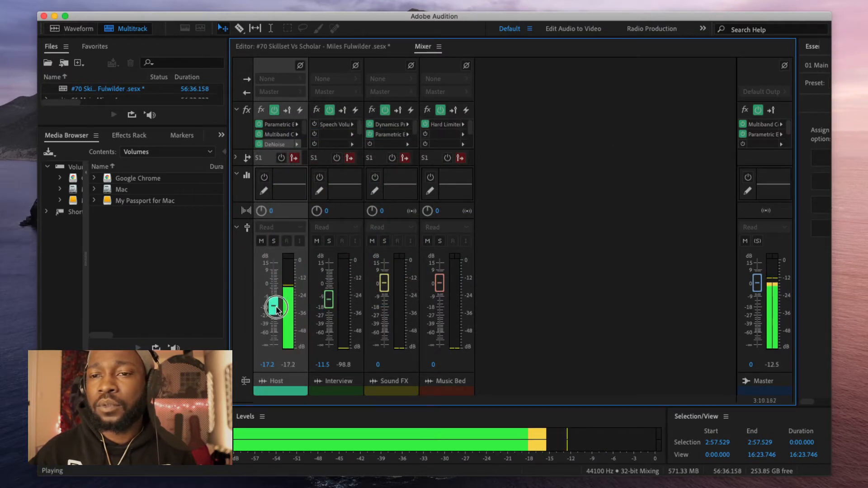
key(space)
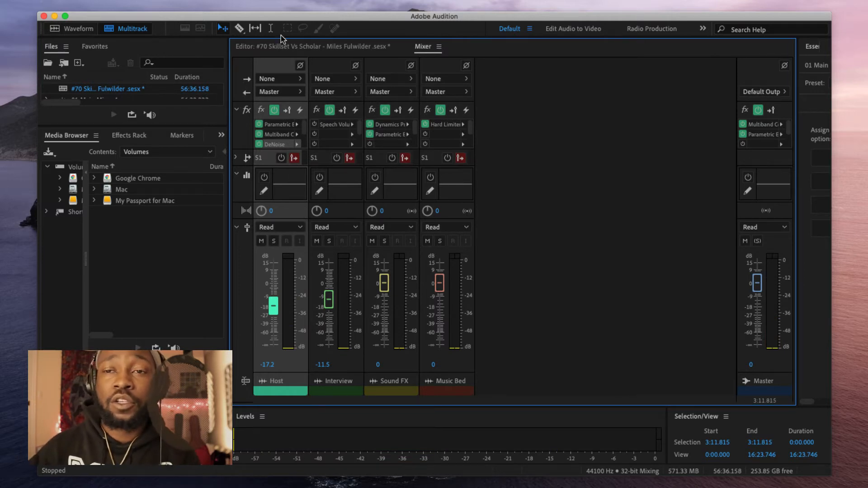
Step: Inspect the Host equalizer's presets, cancel saving a new preset, and close it unchanged
double_click(284, 127)
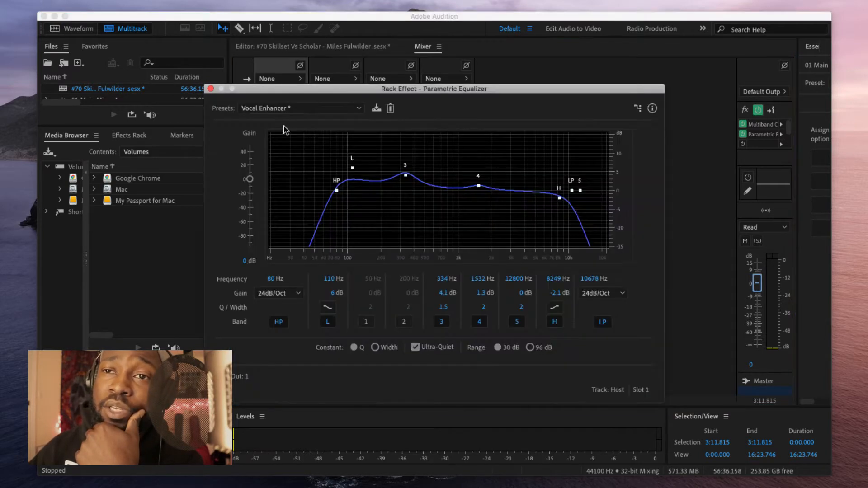
click(295, 108)
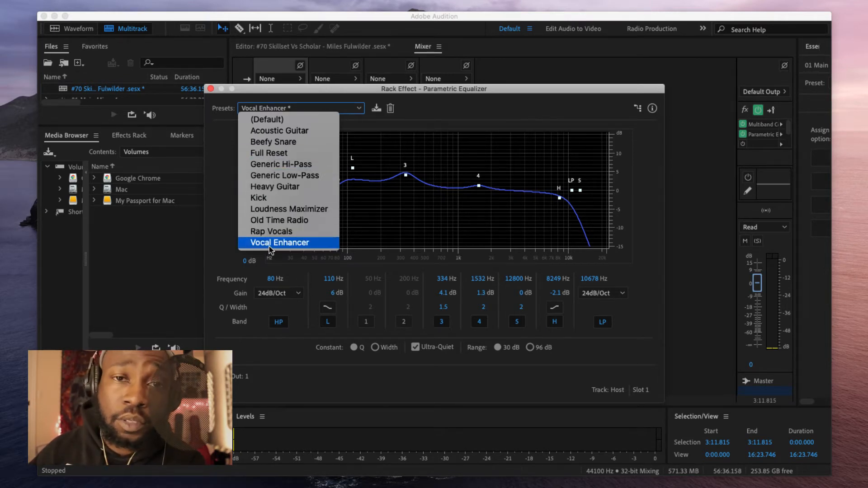
click(376, 113)
click(376, 112)
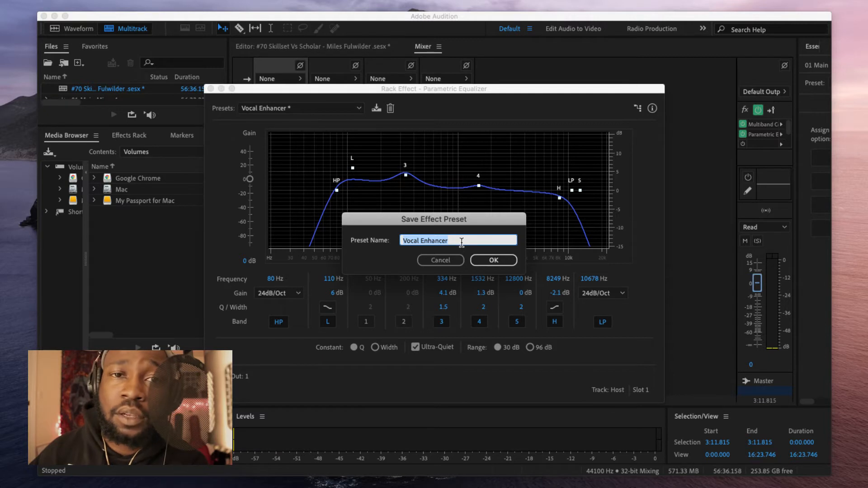
click(442, 262)
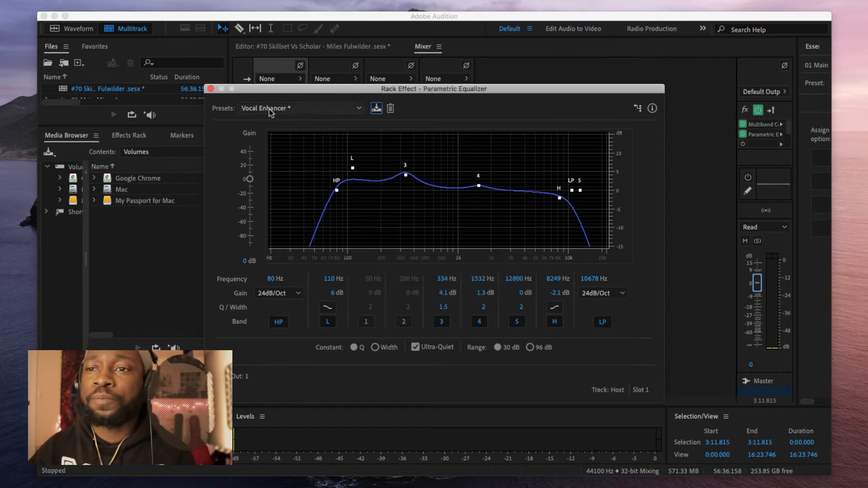
click(210, 88)
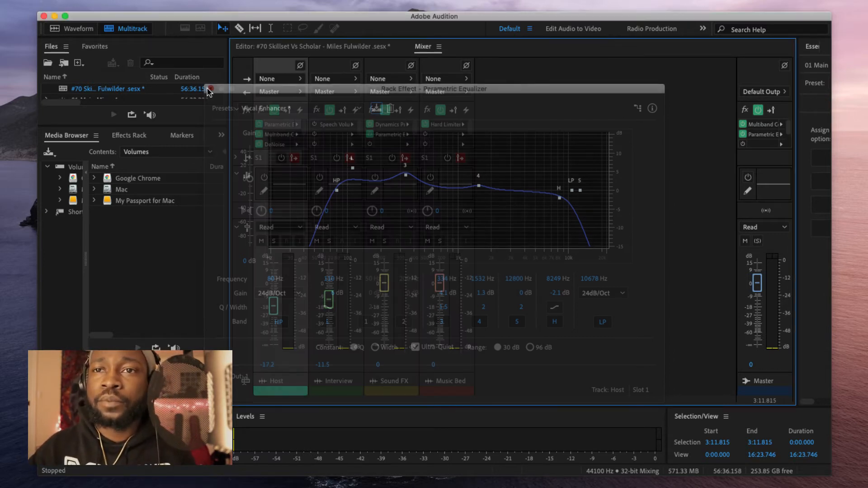
Step: Review the Host multiband compressor, keeping its Internet Delivery - KC preset
double_click(273, 135)
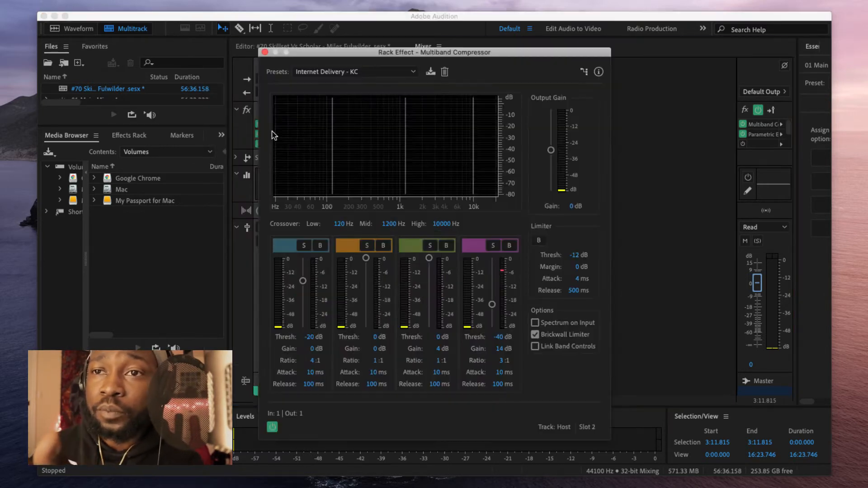
click(377, 77)
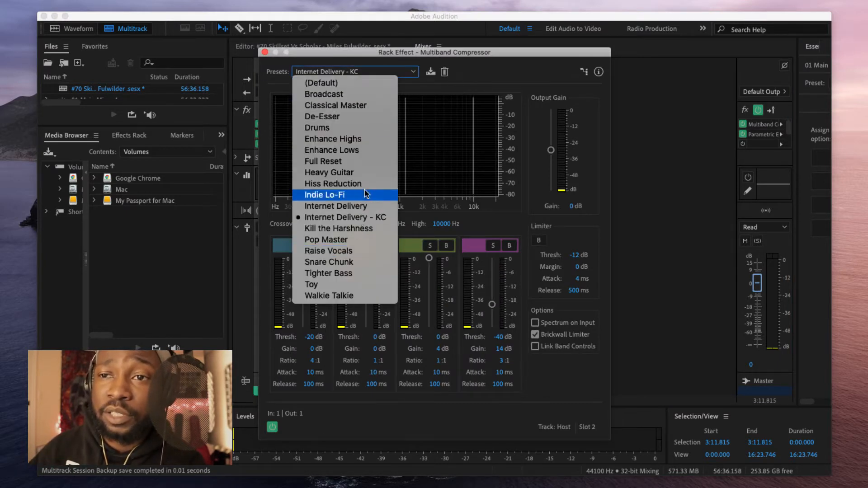
click(405, 73)
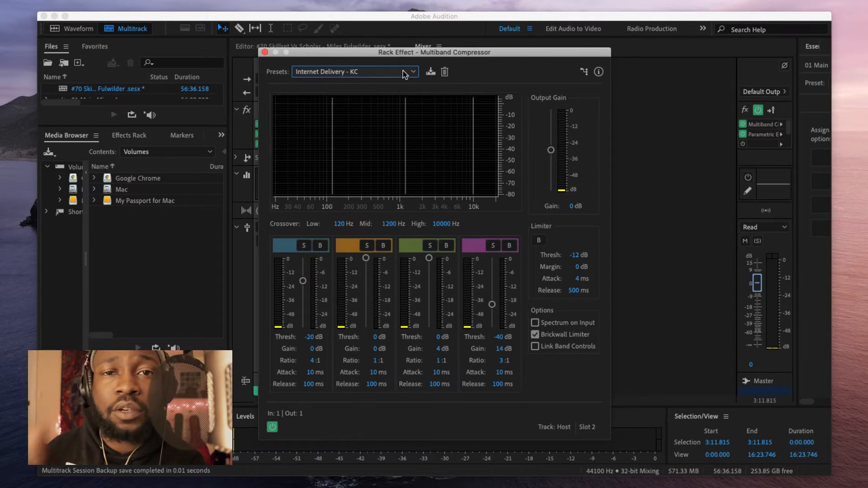
click(265, 52)
Step: Check Host's DeNoise and Interview's Speech Volume Leveler, then list effects for Interview's next slot
double_click(277, 145)
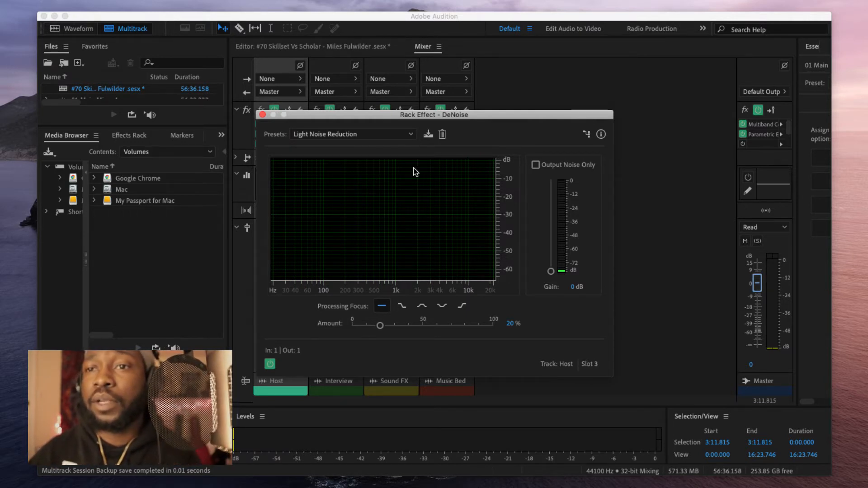
click(263, 114)
double_click(338, 125)
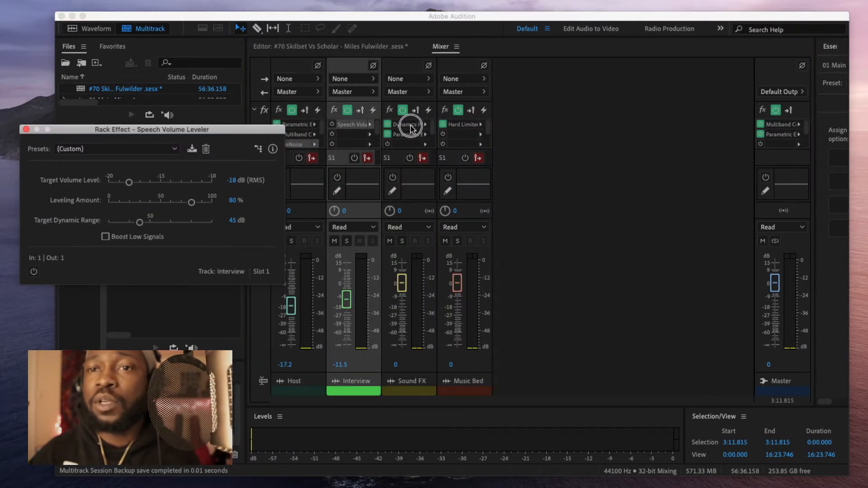
drag(266, 132, 485, 115)
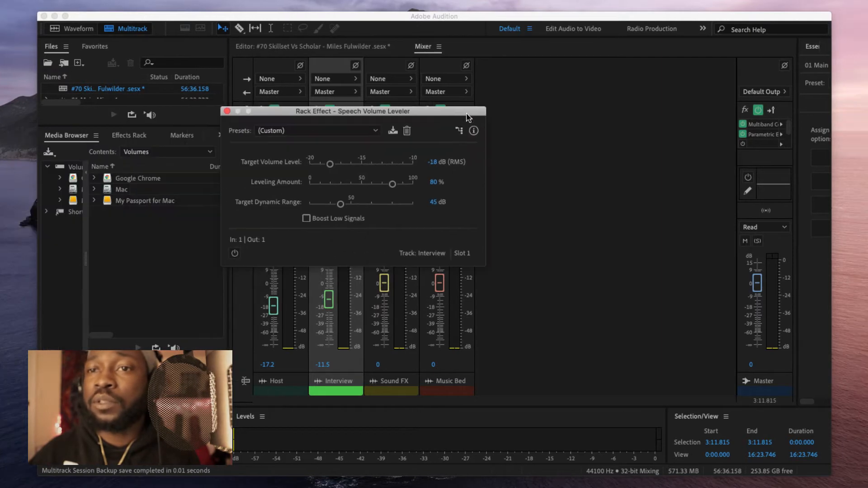
click(227, 112)
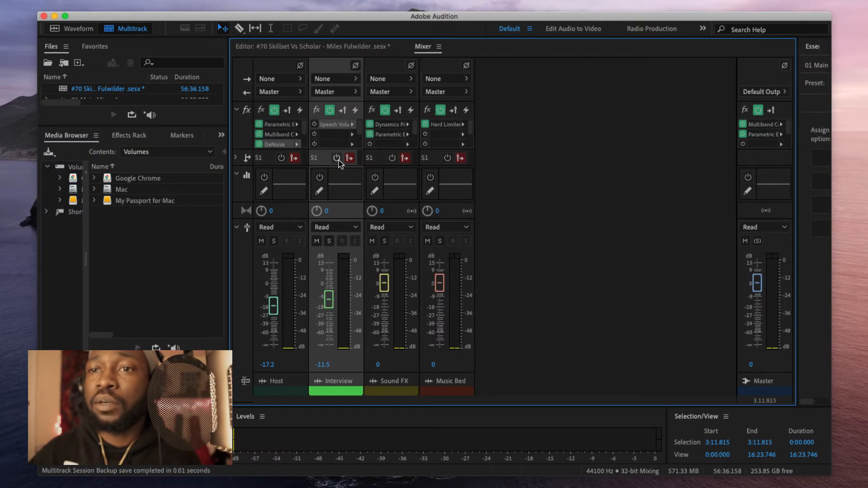
click(354, 126)
Step: Add a Parametric Equalizer to Interview with the Vocal Enhancer preset and highs rolled off
mouse_move(439, 187)
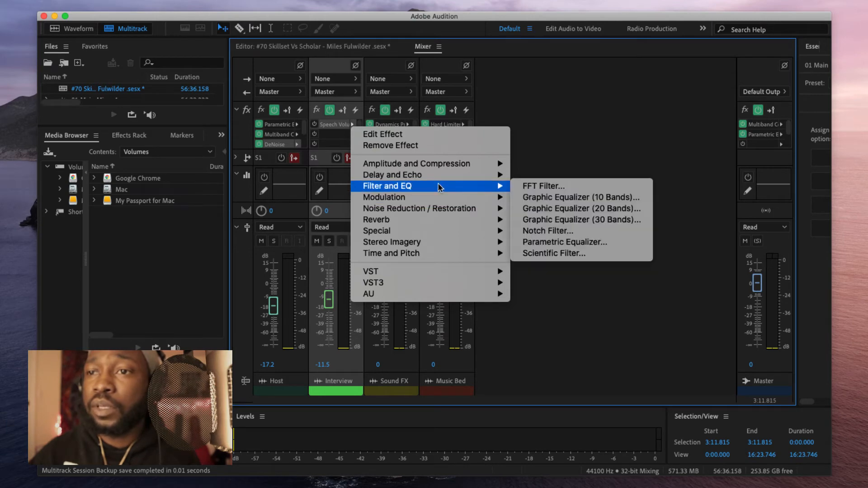
click(565, 242)
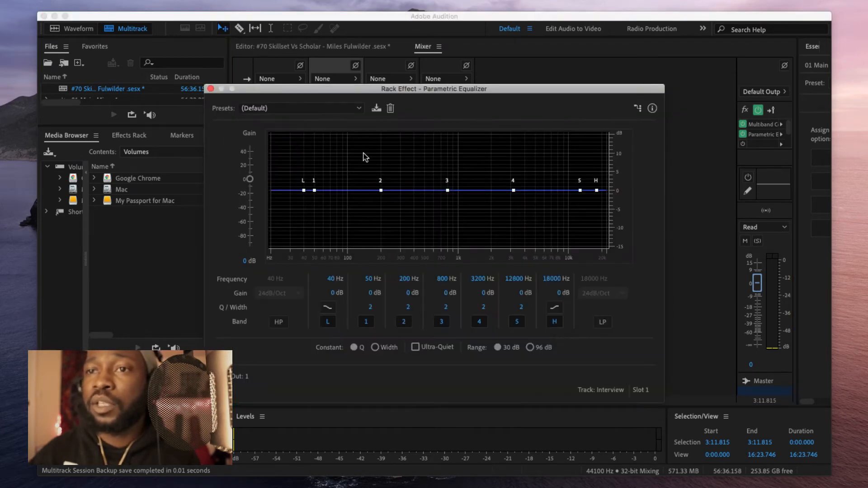
click(301, 108)
click(281, 243)
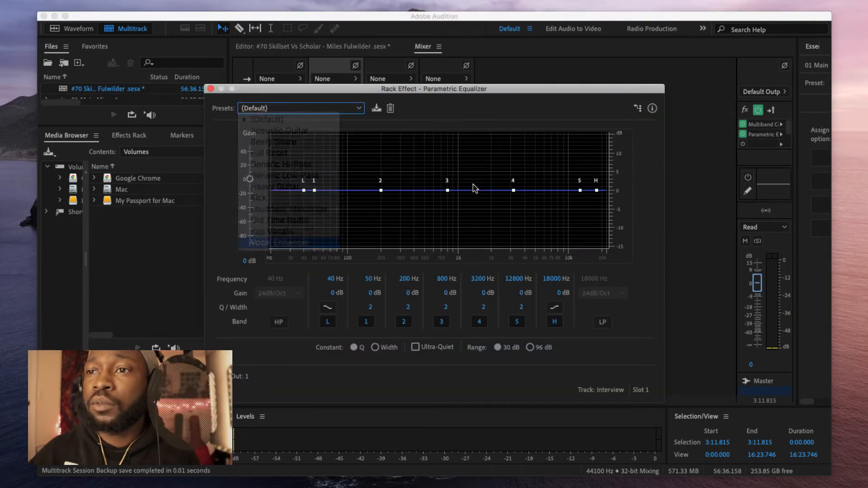
drag(599, 141, 600, 242)
key(space)
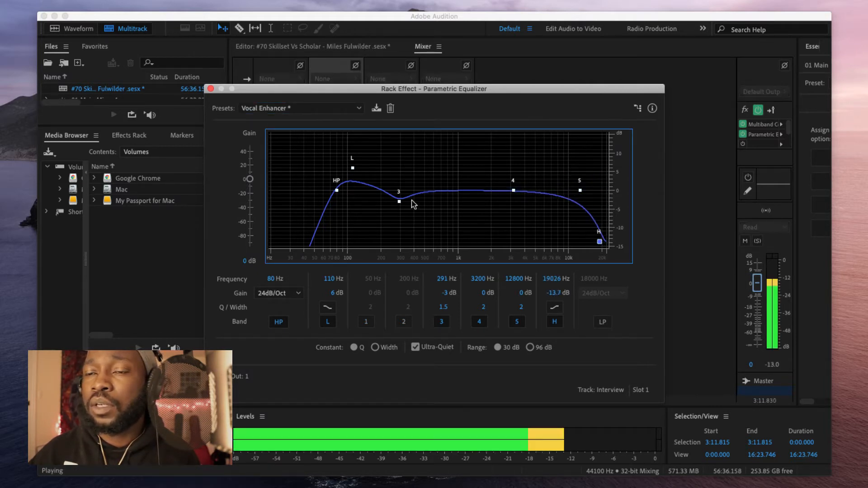
key(space)
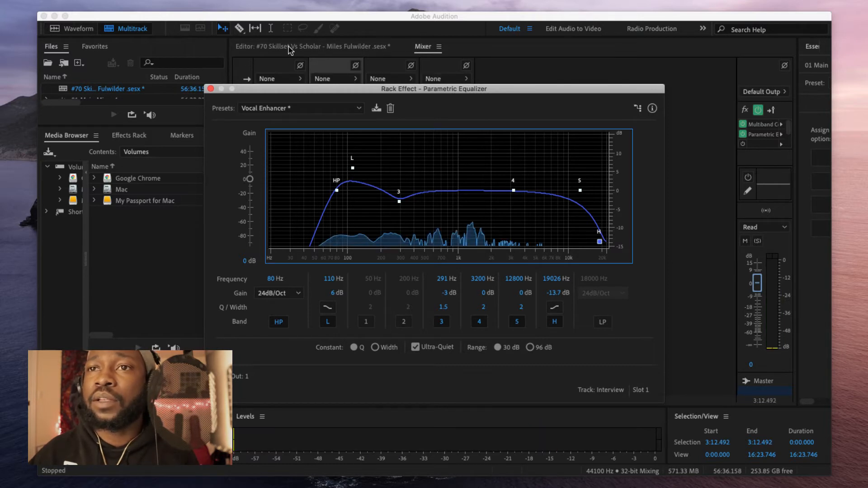
Step: While playing from about 12:28, boost band 3 to 624 Hz/5.5 dB and band 4 to 3.6 dB
click(355, 50)
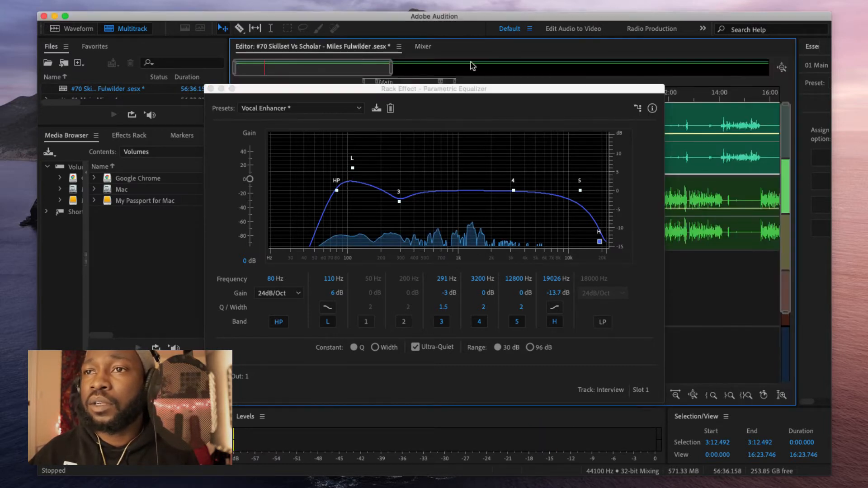
click(421, 48)
click(339, 48)
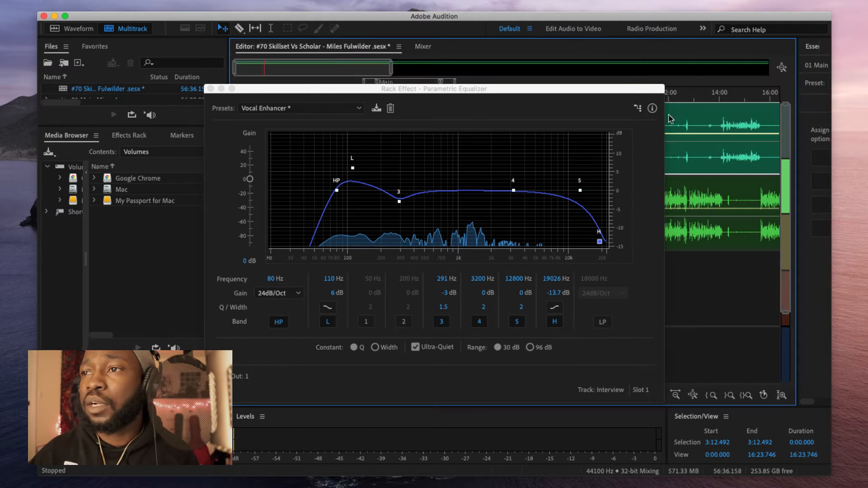
click(681, 95)
key(space)
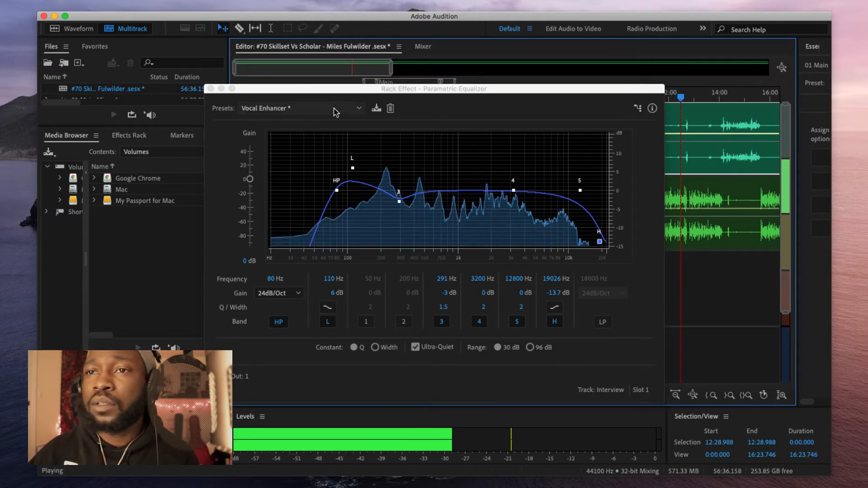
drag(399, 201, 403, 167)
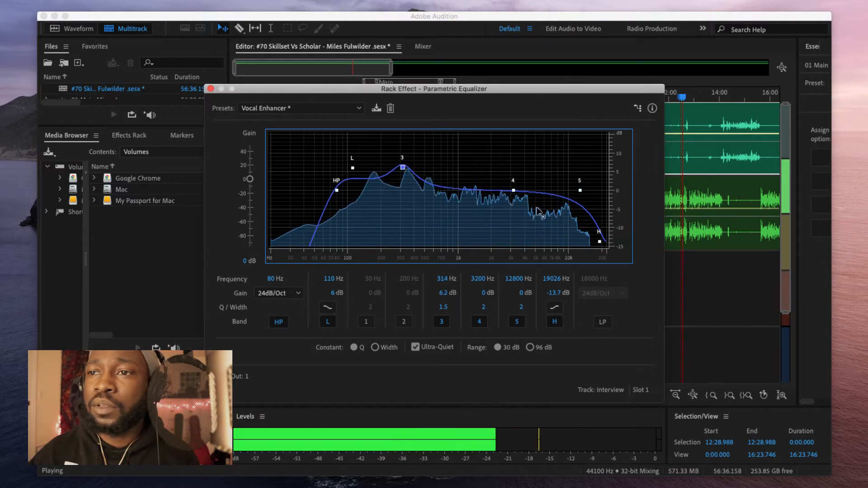
drag(514, 191, 562, 177)
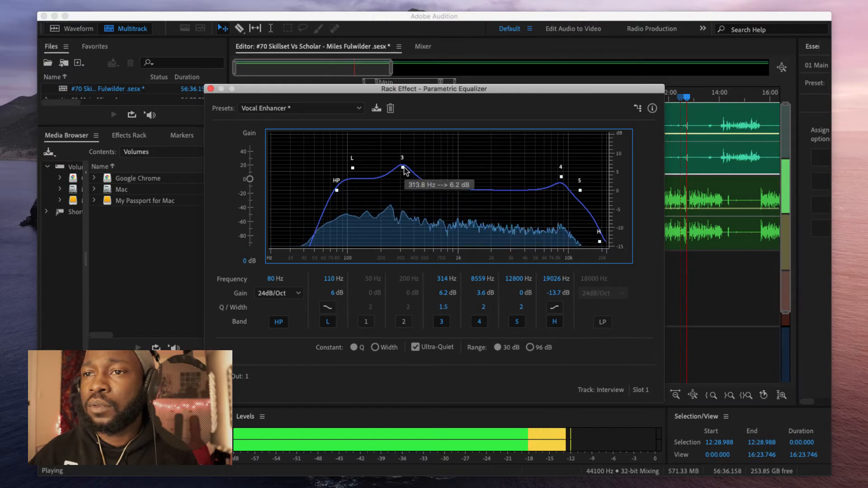
drag(402, 167, 436, 171)
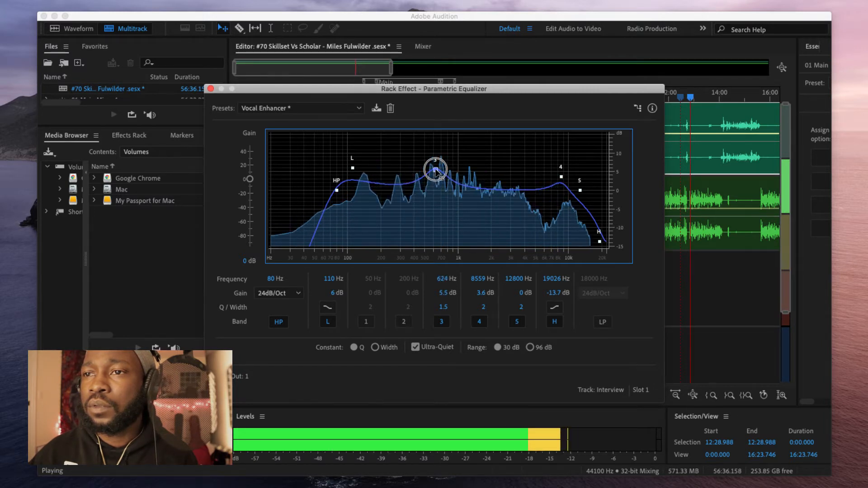
key(space)
click(511, 75)
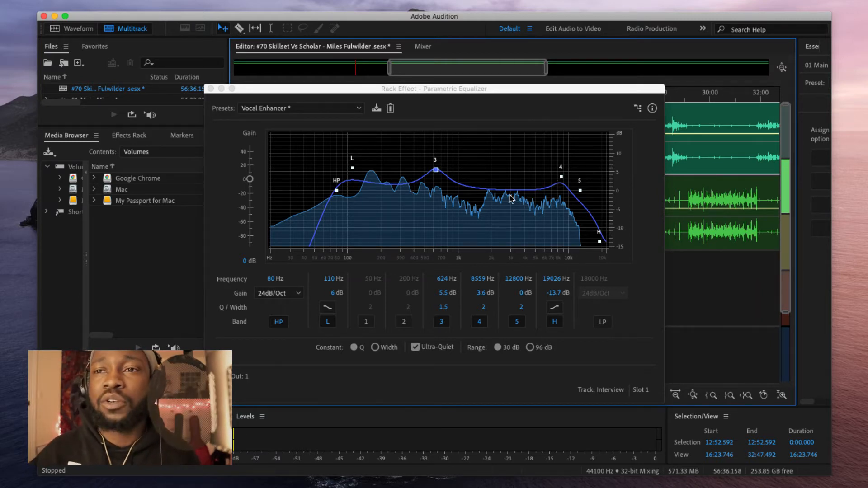
click(210, 89)
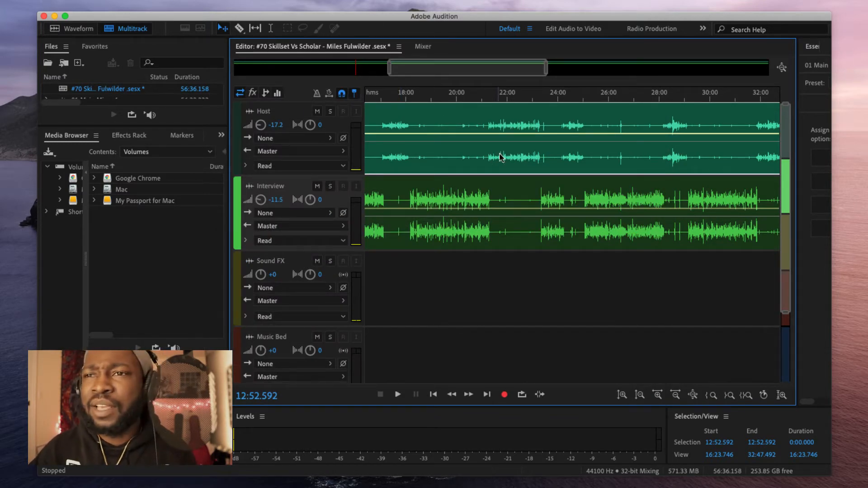
Step: In the Mixer, add a Multiband Compressor with the Internet Delivery - KC preset to Interview
click(423, 46)
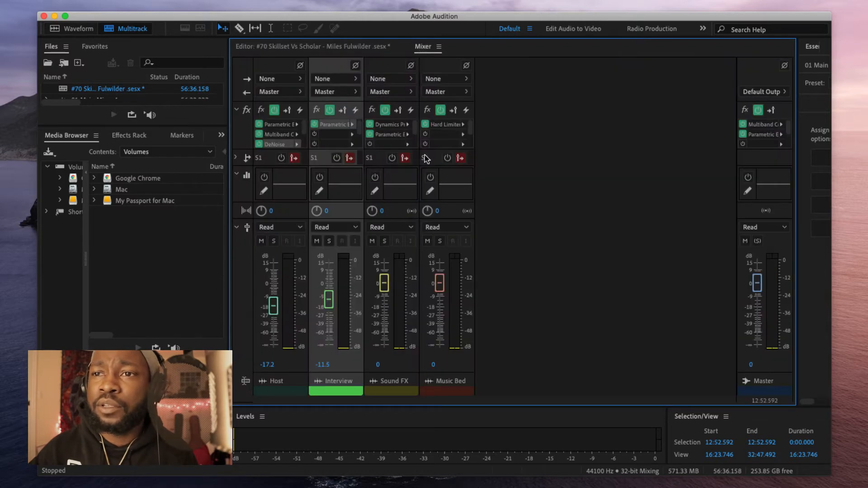
click(352, 134)
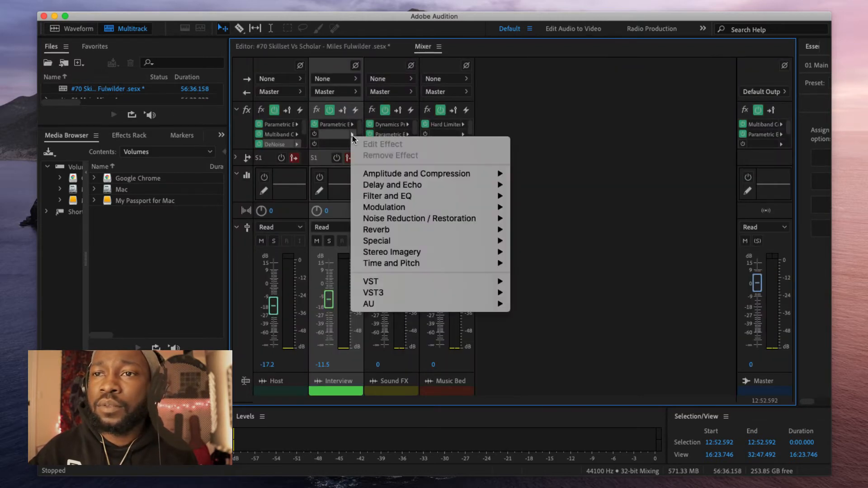
mouse_move(447, 173)
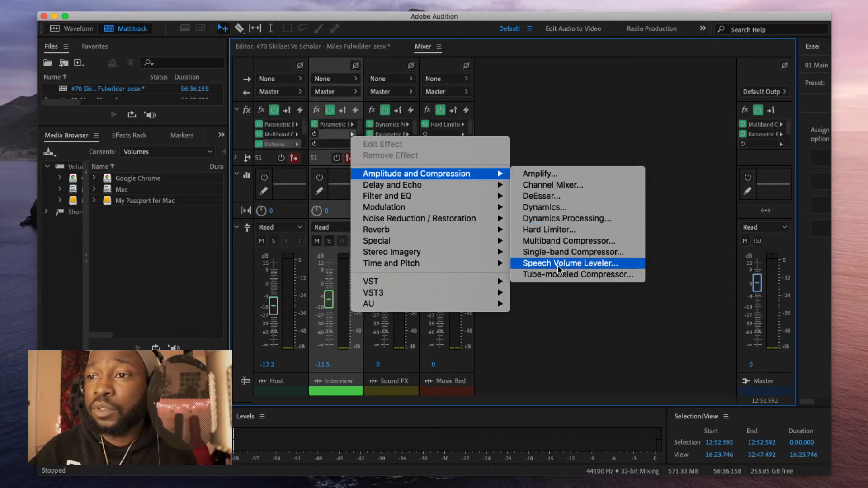
click(566, 241)
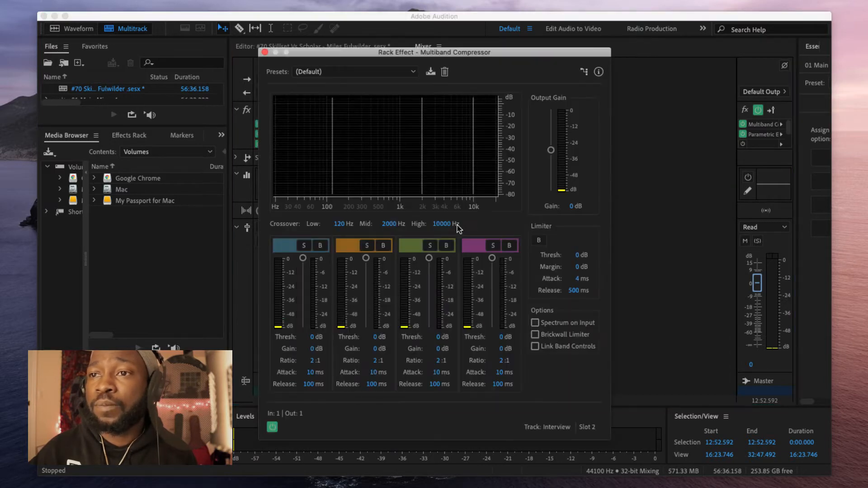
click(340, 73)
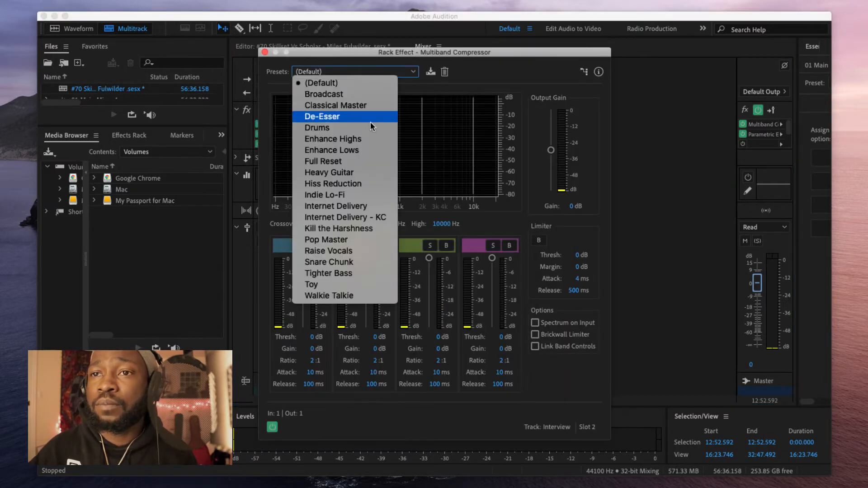
click(372, 218)
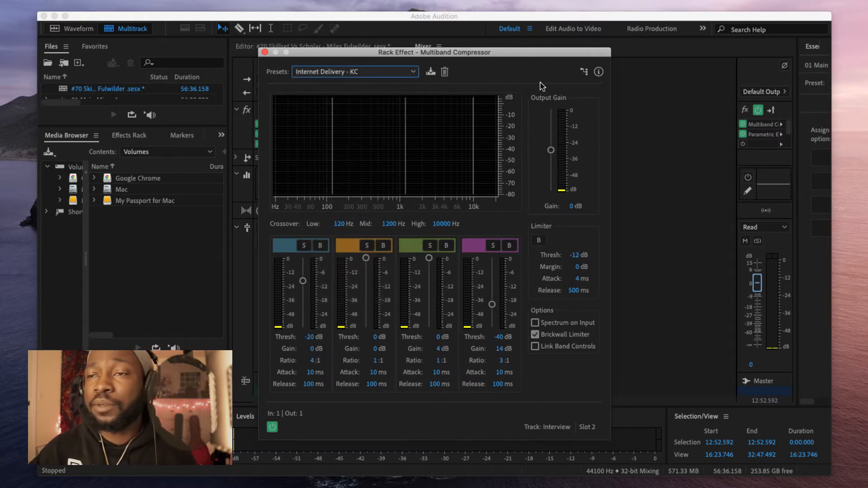
key(space)
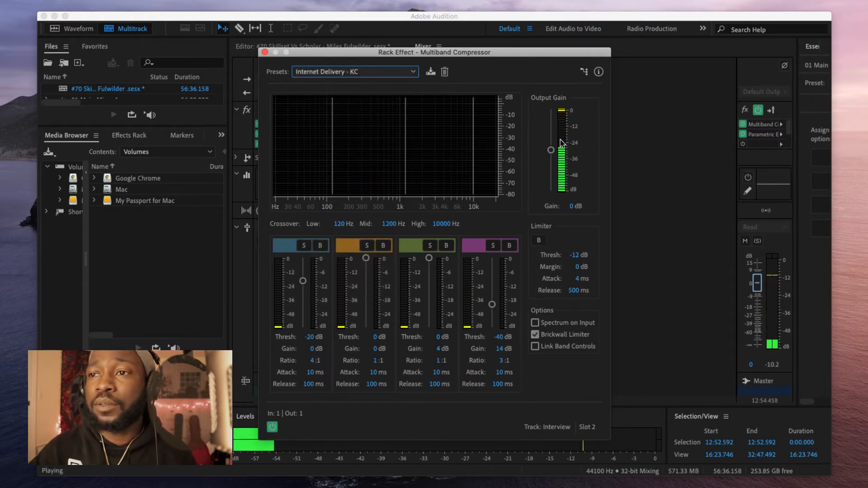
Step: Set the compressor output gain to -2 dB and lower the Interview fader to -16.2 dB
drag(551, 149, 551, 156)
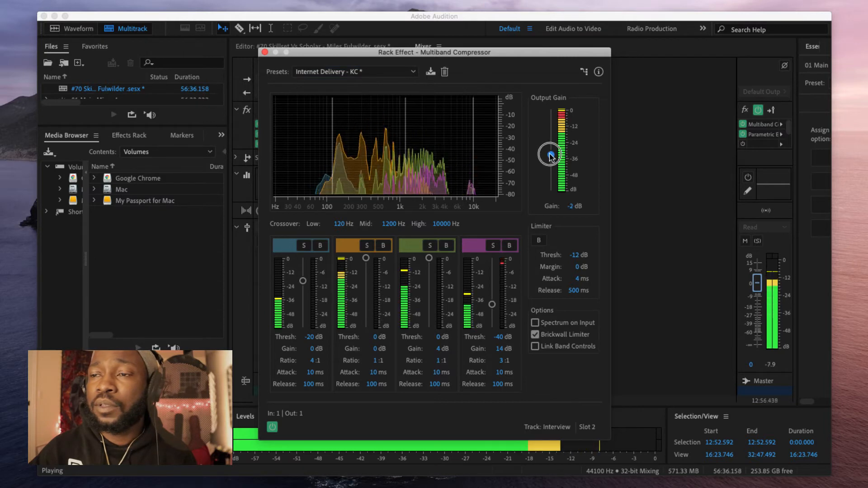
click(266, 53)
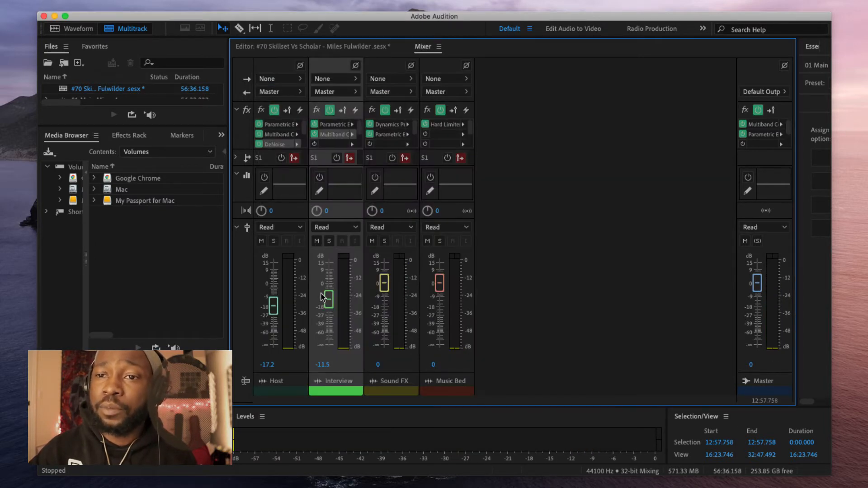
drag(332, 315, 330, 317)
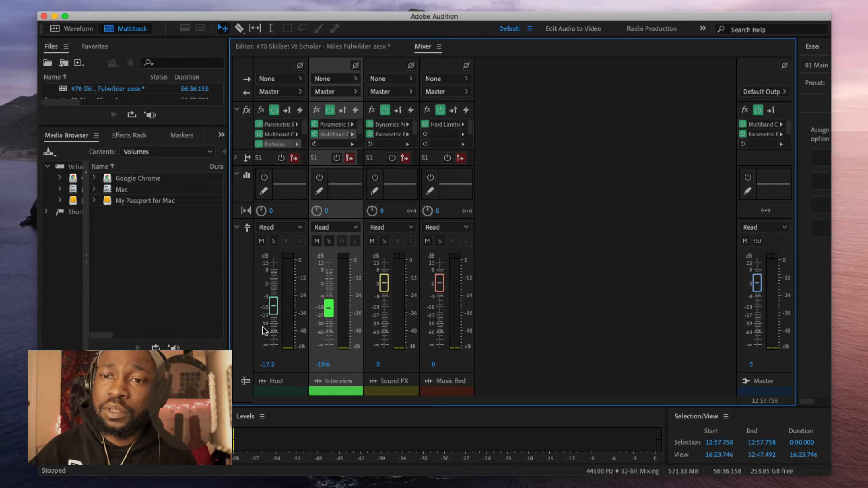
mouse_move(329, 309)
mouse_down()
mouse_move(330, 281)
mouse_move(329, 311)
mouse_up()
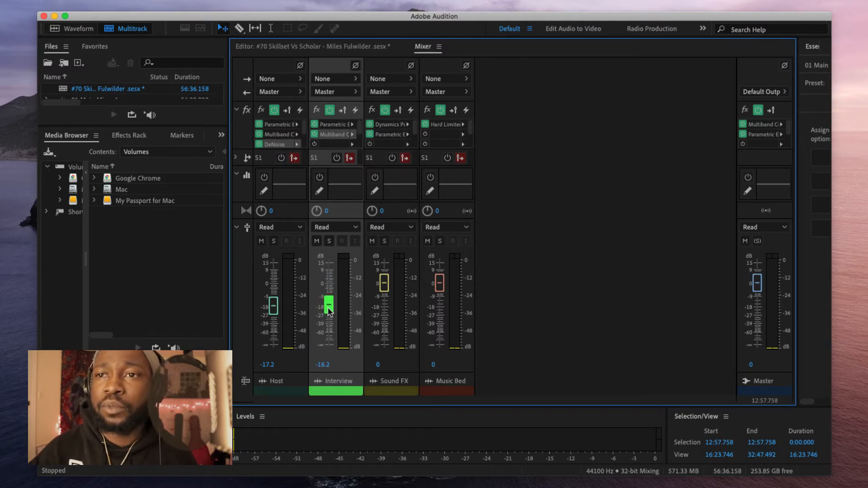
Step: Put DeNoise with the Light Noise Reduction preset in Interview's third slot, then return to the Editor
click(351, 144)
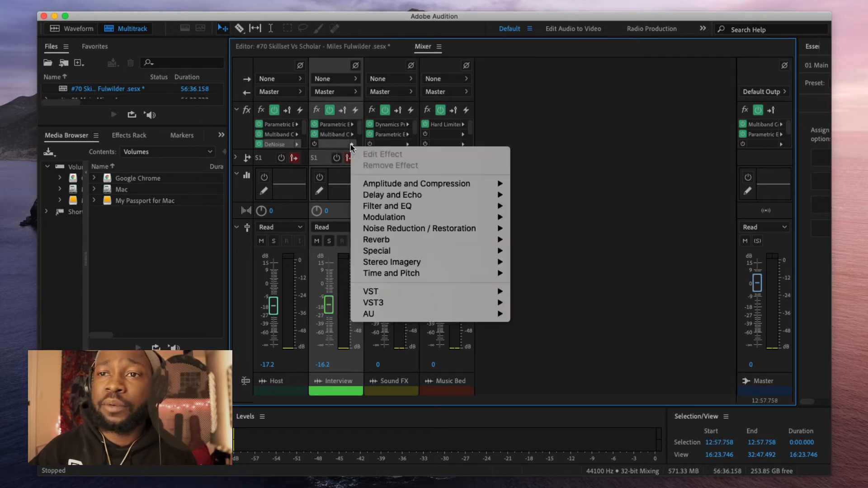
mouse_move(419, 204)
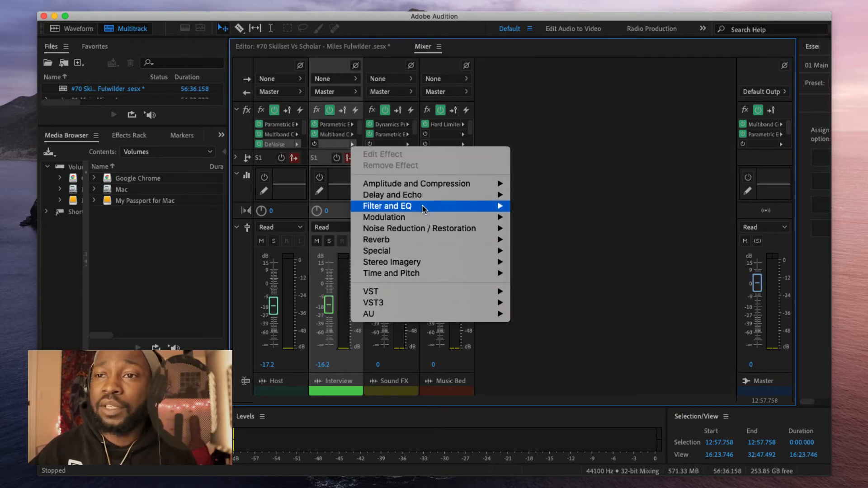
mouse_move(428, 230)
click(541, 229)
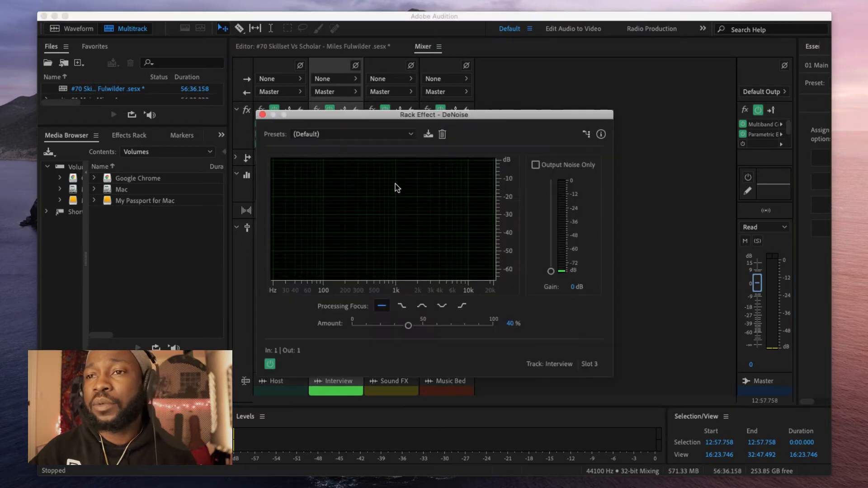
click(354, 135)
click(371, 168)
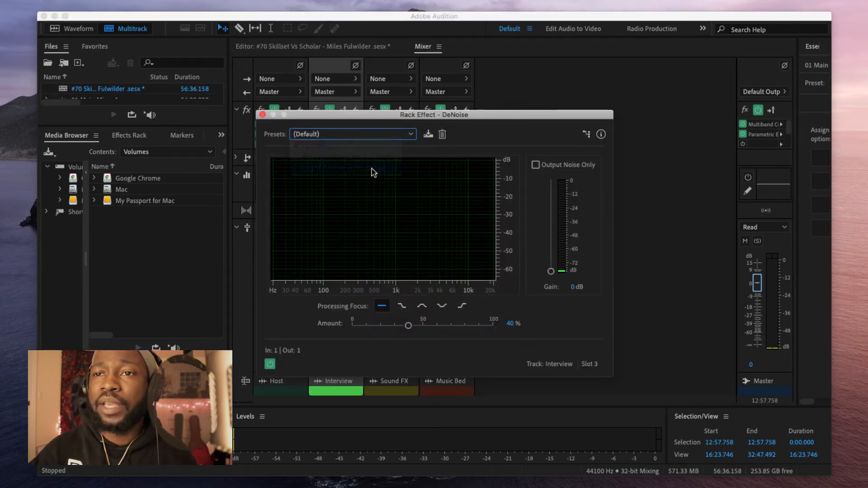
click(262, 114)
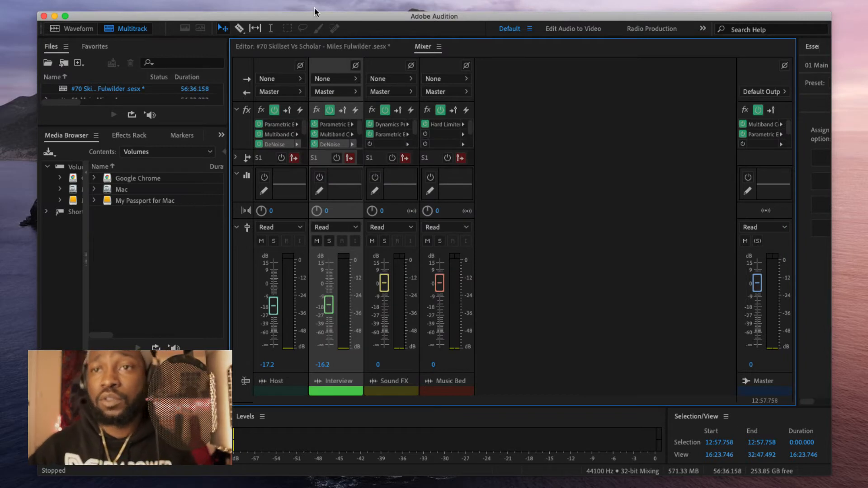
click(292, 47)
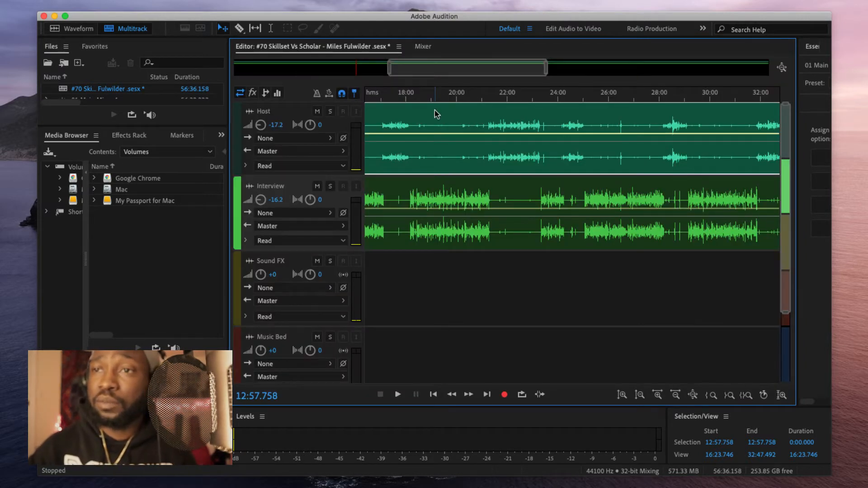
click(438, 96)
key(space)
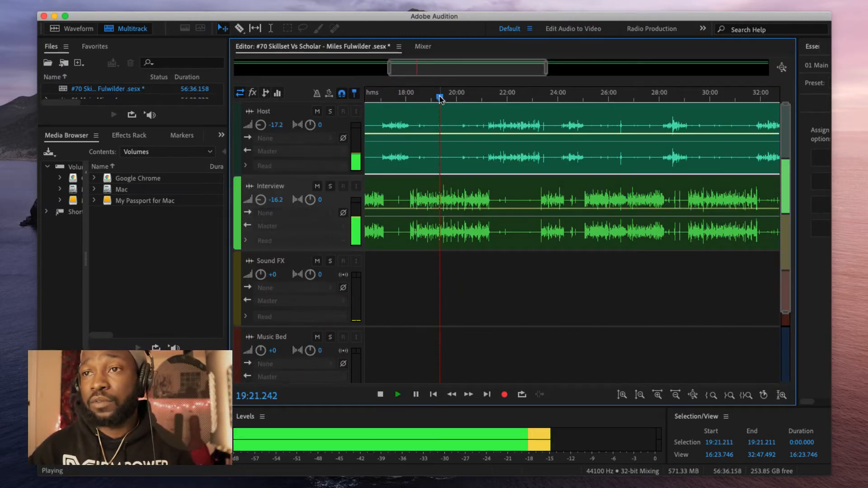
click(503, 95)
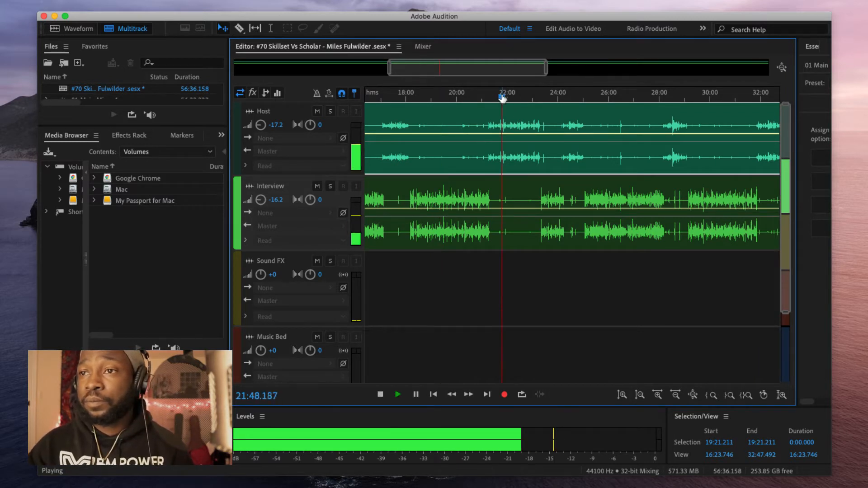
click(557, 97)
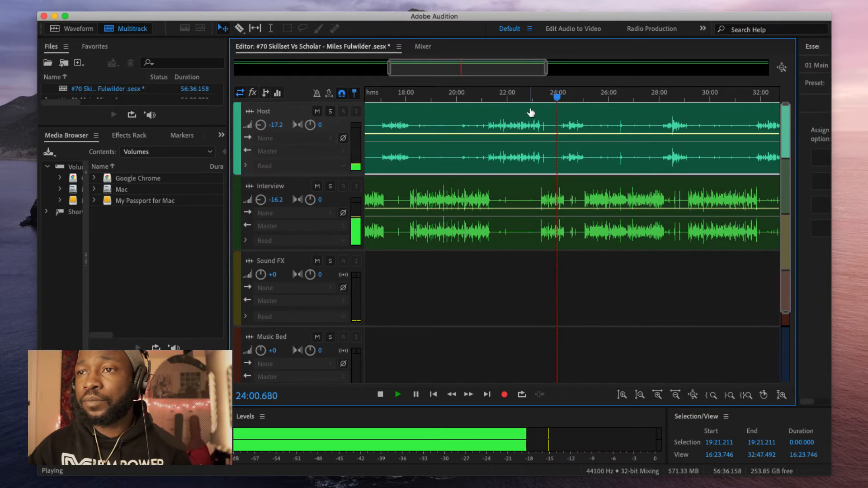
click(459, 97)
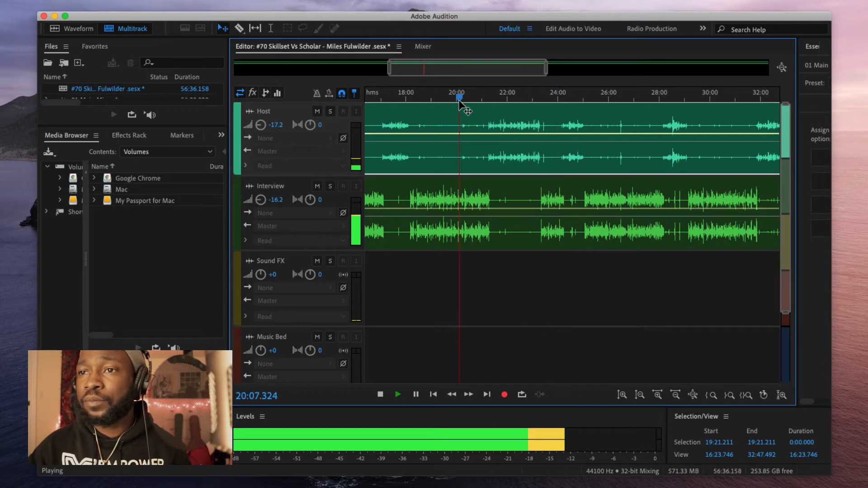
click(518, 101)
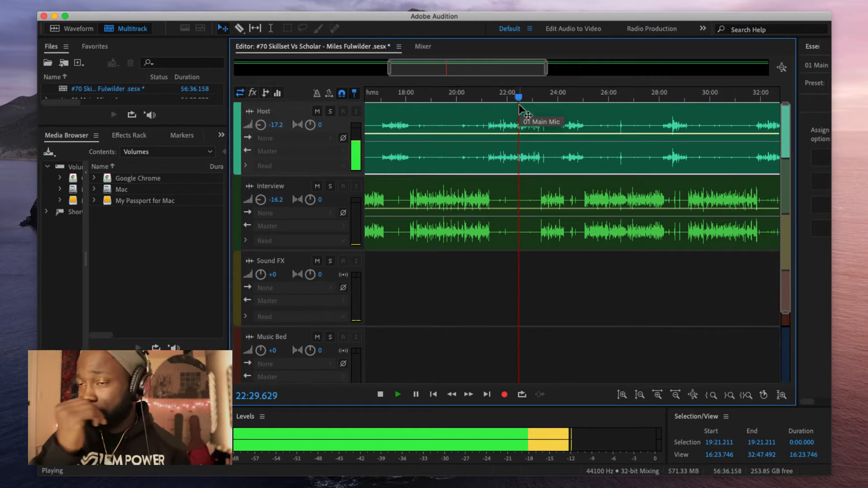
key(space)
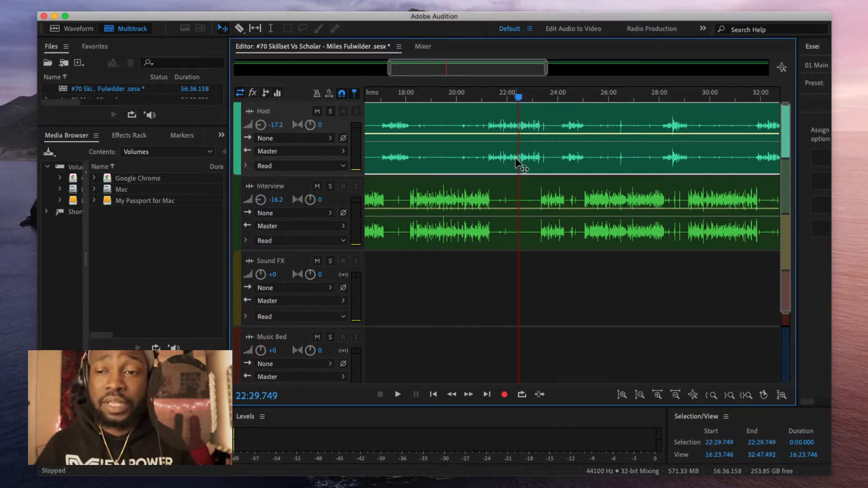
key(space)
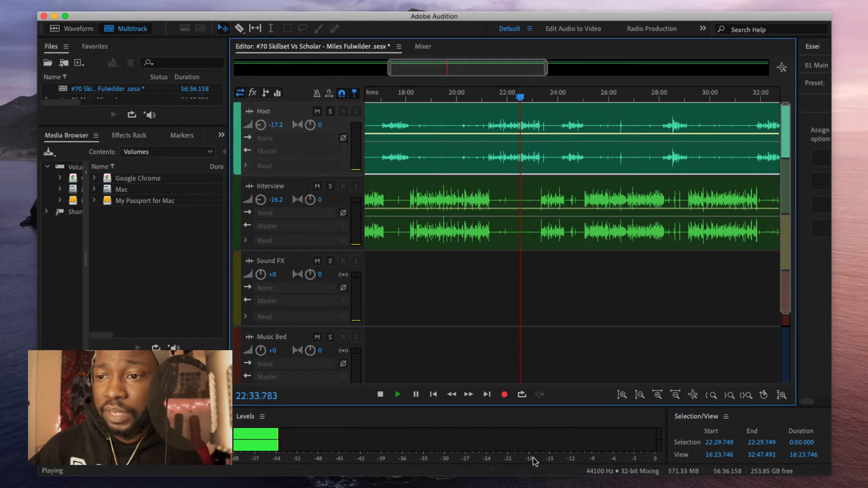
click(596, 108)
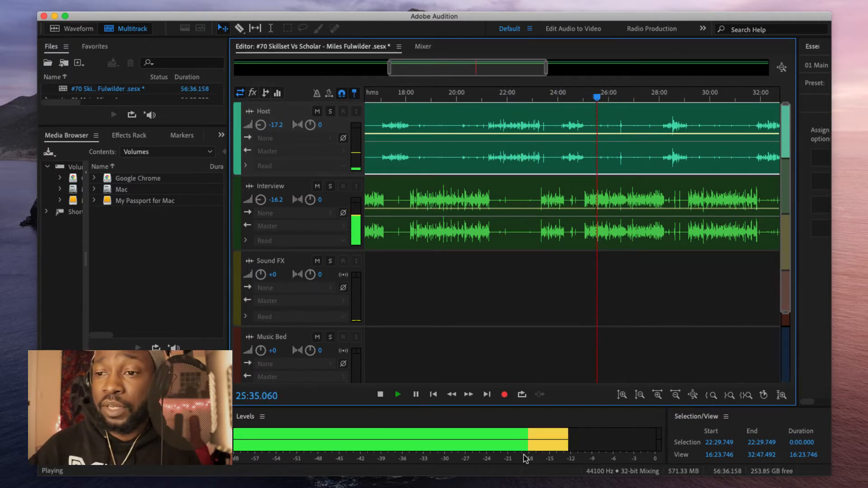
key(space)
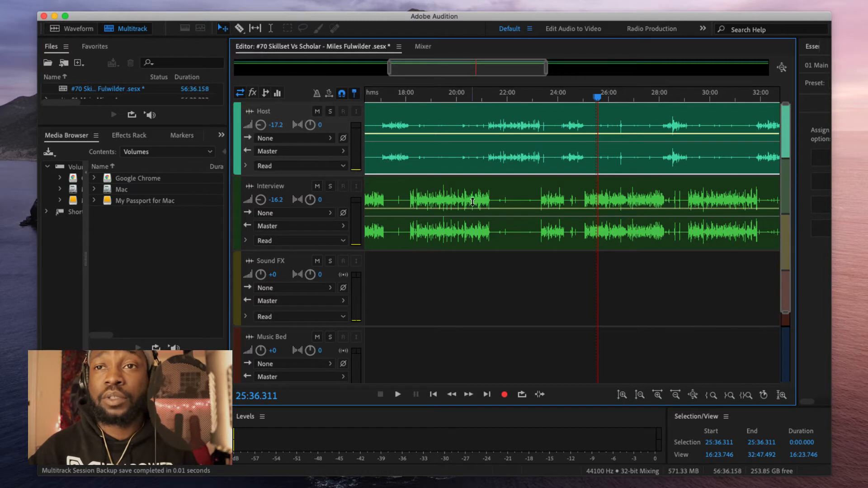
Step: Shift the Audition session window slightly to the right to set it aside
drag(593, 17, 605, 17)
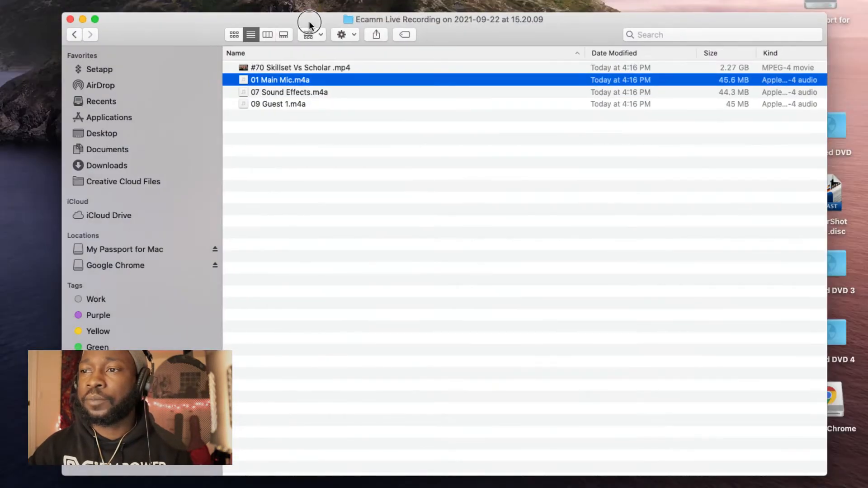
Step: Search Finder for 'imported audio'
drag(309, 26, 282, 26)
click(669, 37)
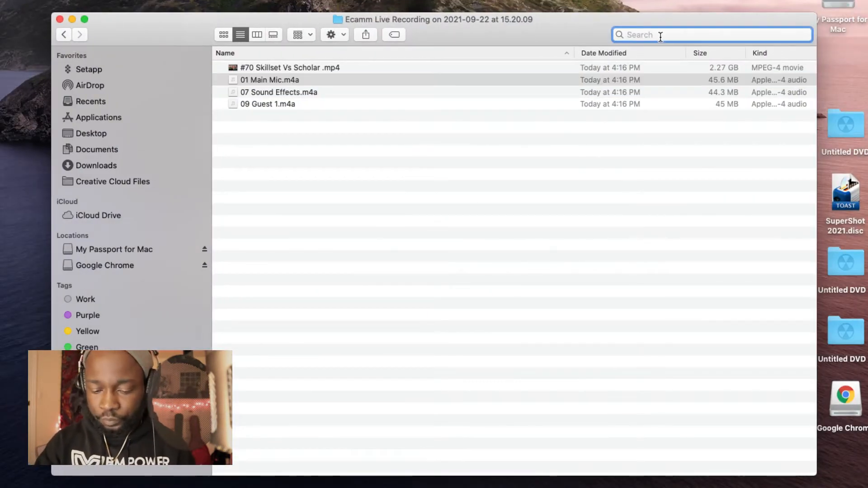
text(imported)
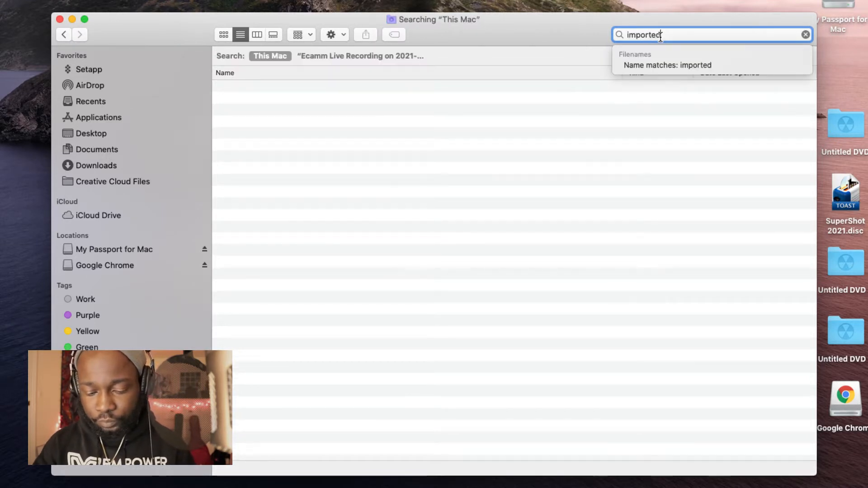
text( audio)
key(Return)
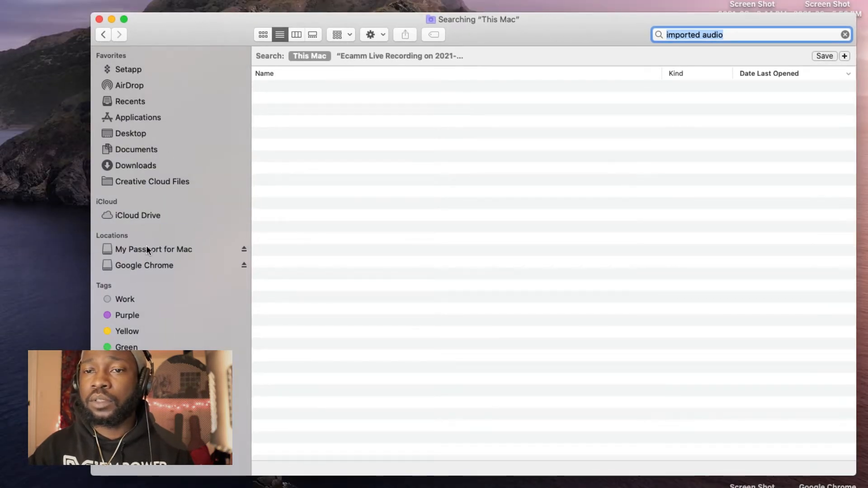
Step: Browse My Passport for Mac, then clear the search field for a new empty search
click(146, 249)
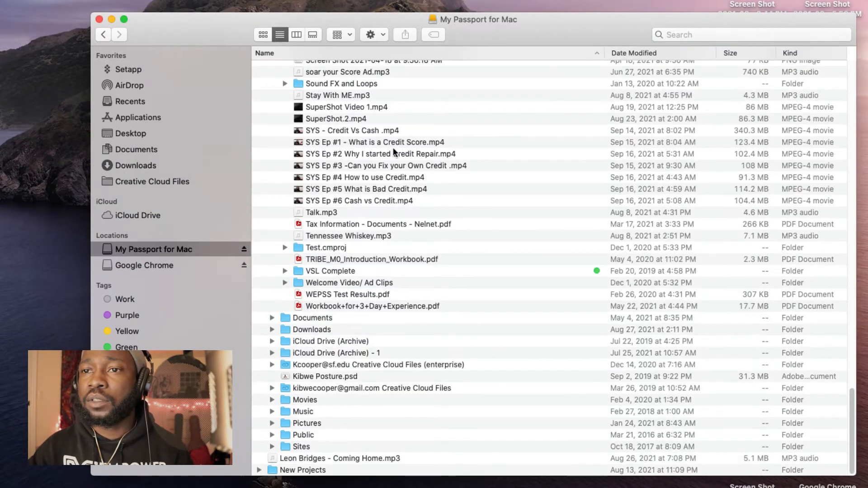
scroll(384, 110, up, 10)
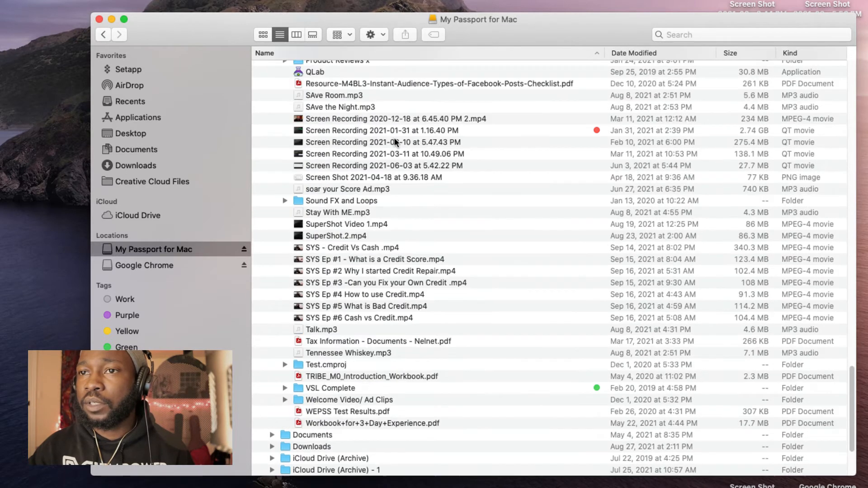
scroll(394, 137, up, 7)
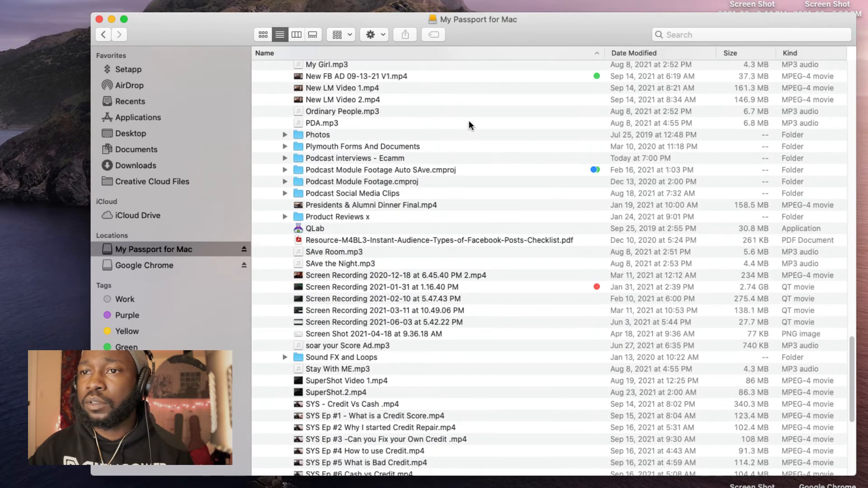
click(659, 37)
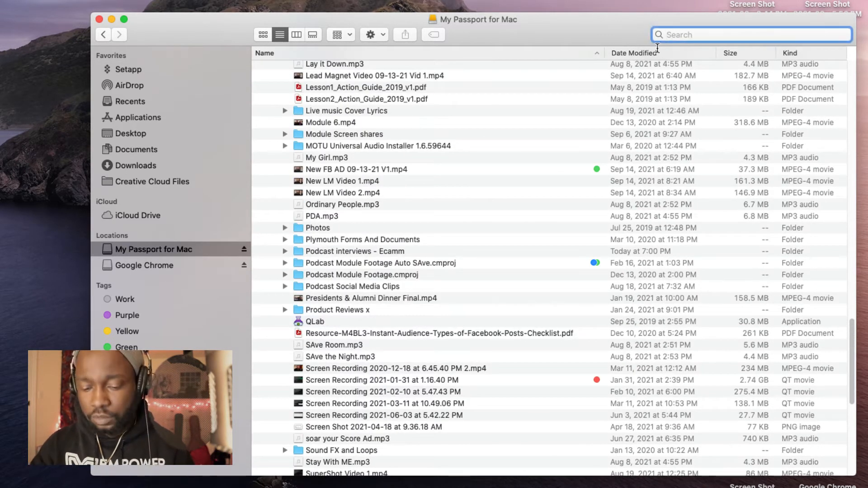
text(tr)
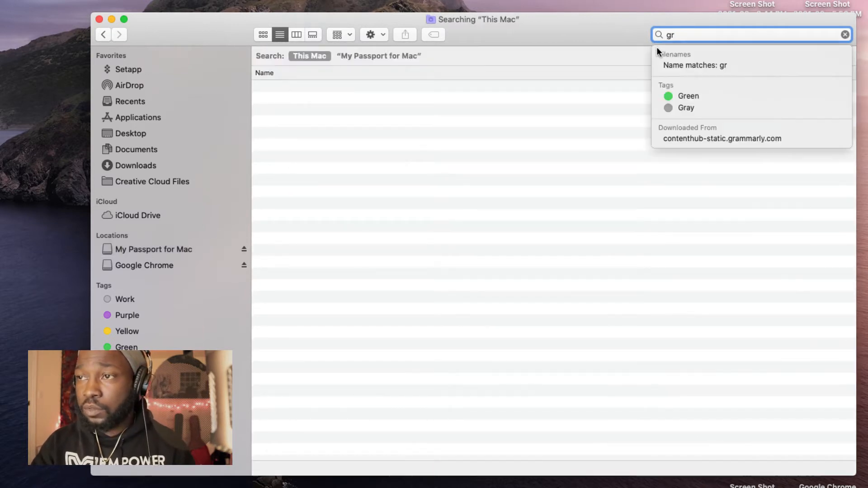
key(BackSpace)
key(BackSpace)
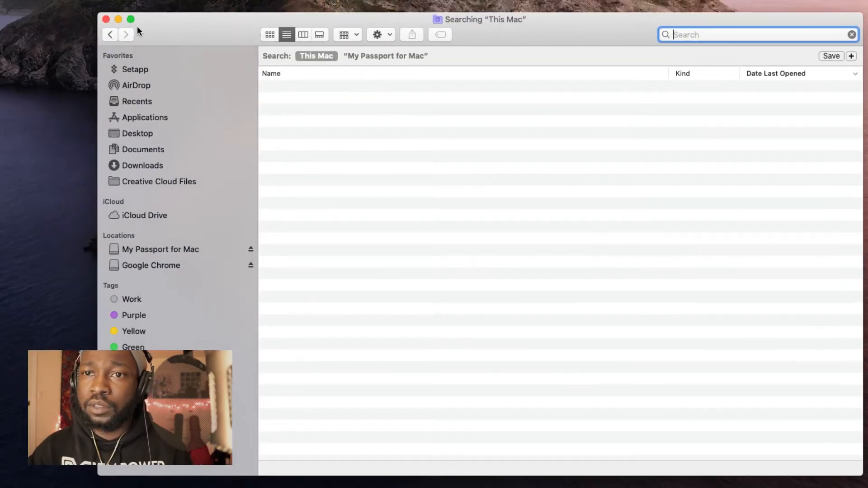
click(117, 19)
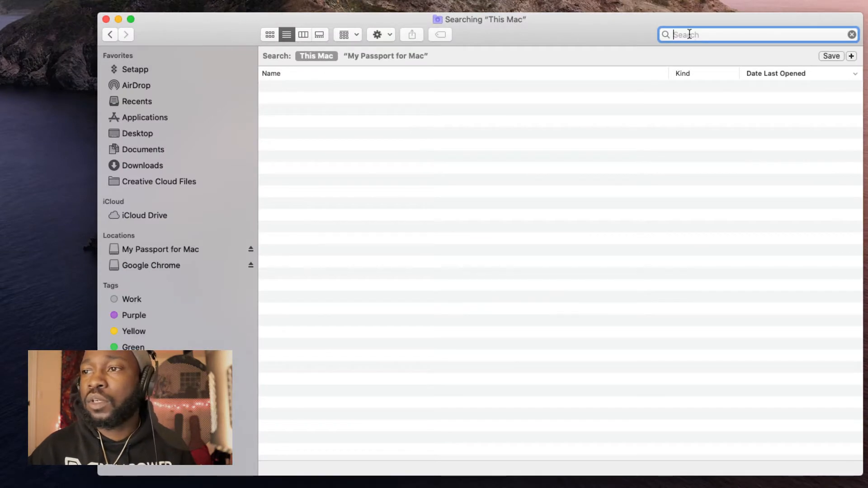
text(groov)
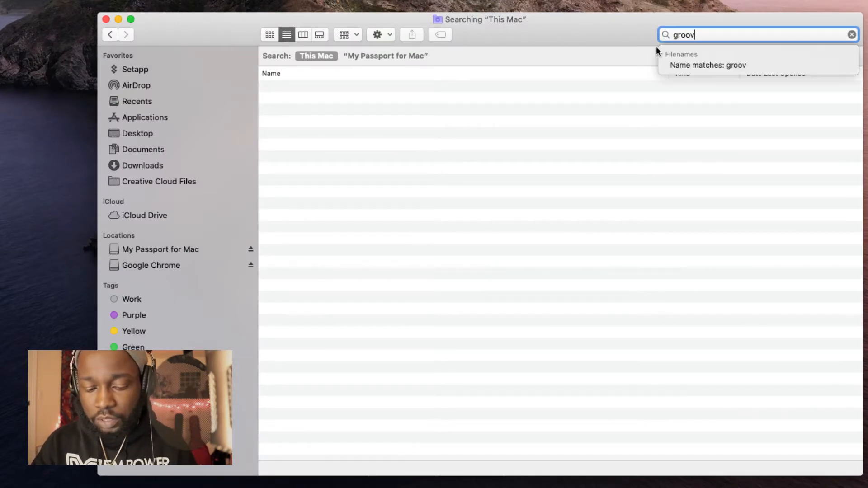
text(e track )
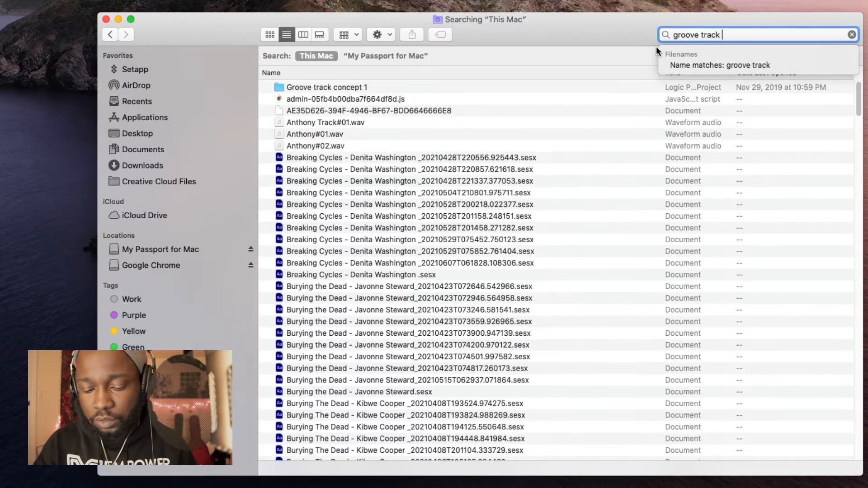
text(conceot)
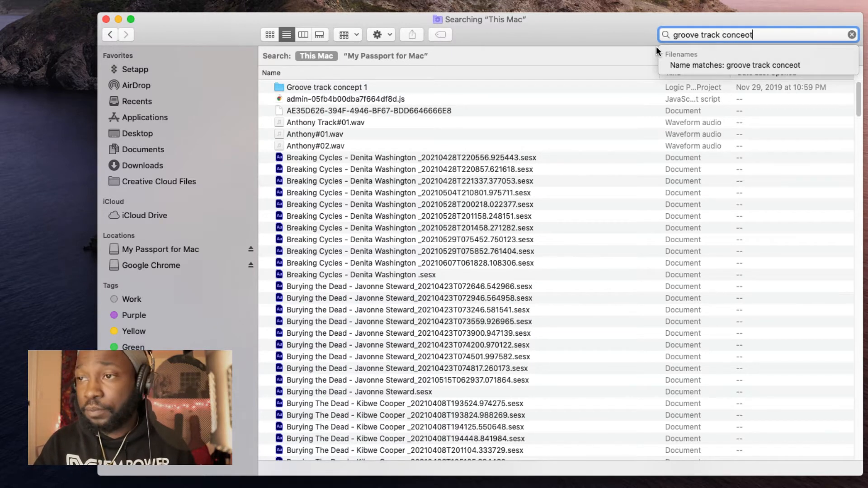
key(BackSpace)
key(BackSpace)
text(t)
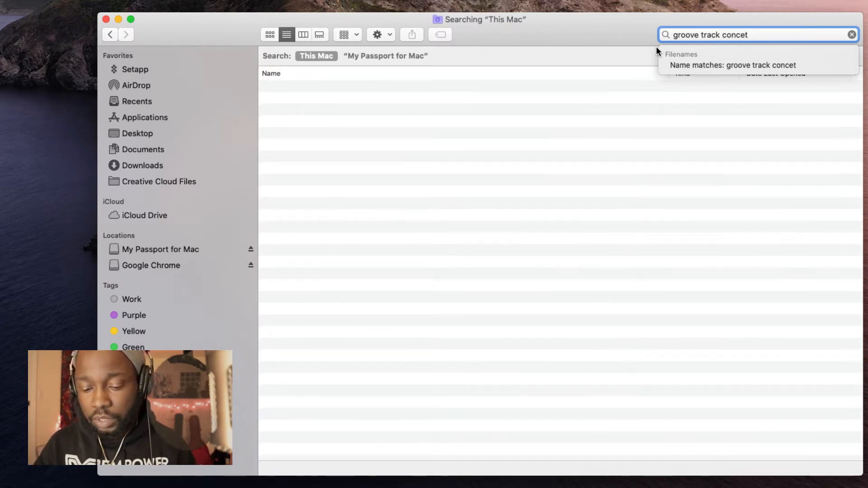
key(BackSpace)
text(pt)
key(Return)
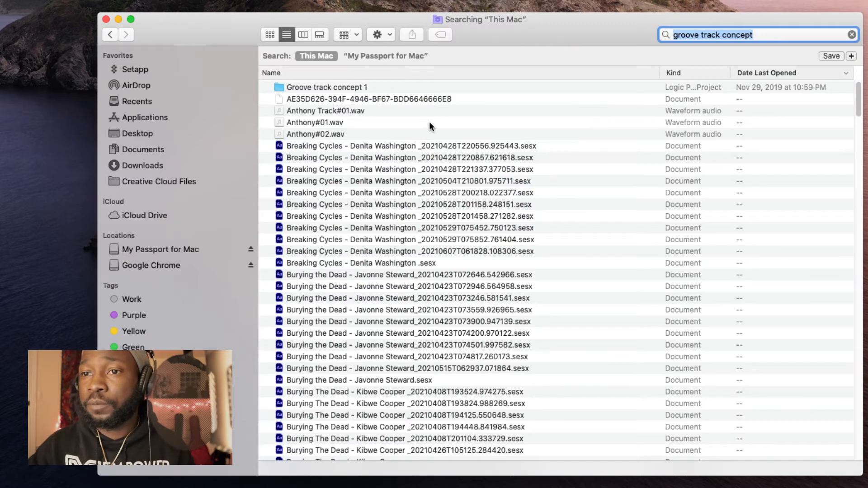
double_click(374, 88)
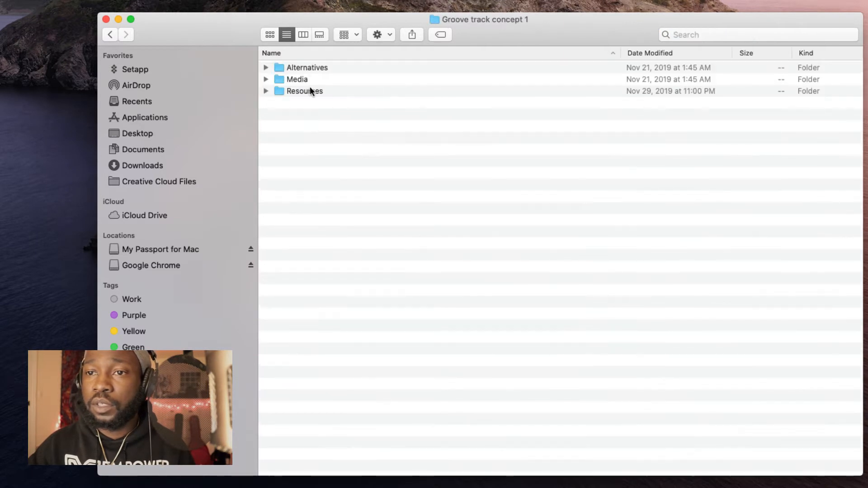
click(108, 31)
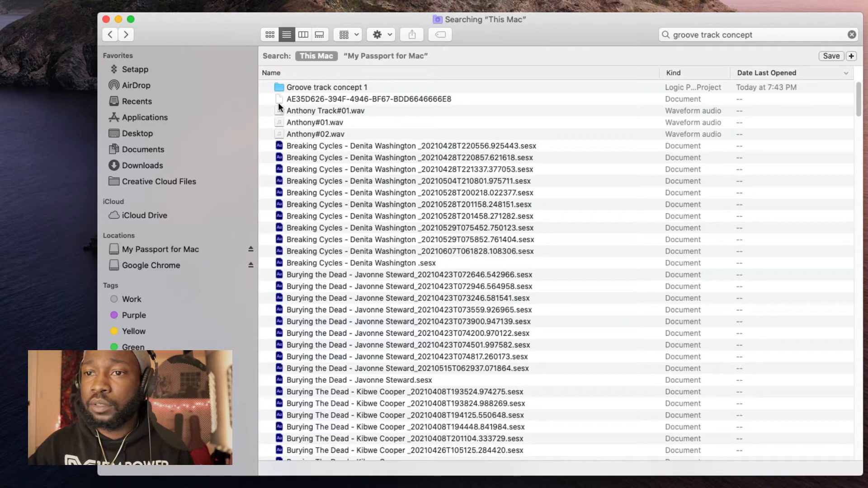
scroll(359, 127, down, 3)
scroll(365, 135, down, 15)
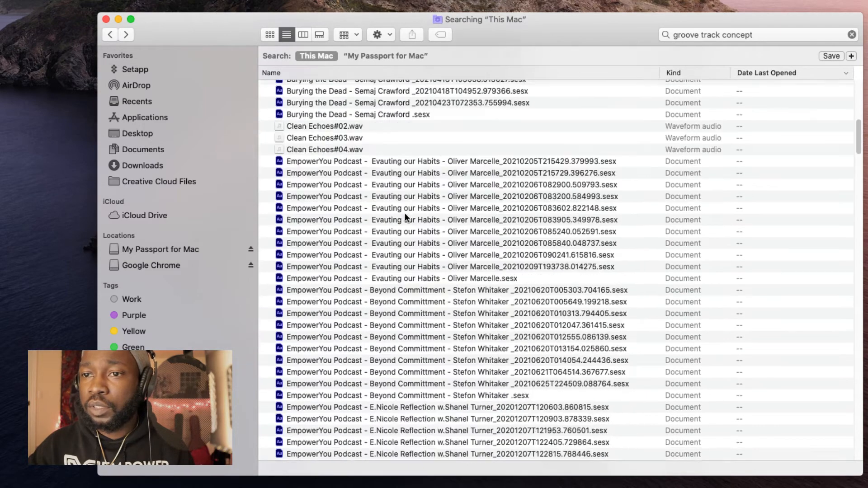
scroll(405, 212, down, 3)
scroll(344, 132, up, 3)
scroll(383, 143, down, 15)
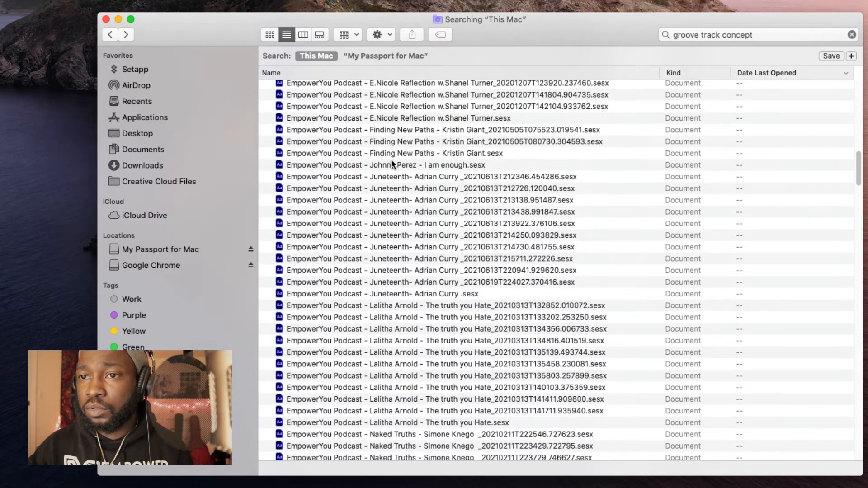
scroll(391, 161, down, 20)
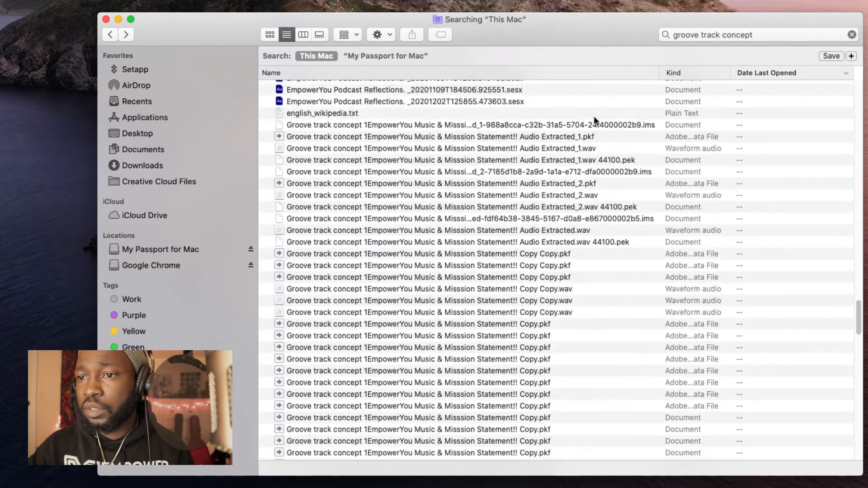
scroll(522, 113, down, 10)
click(372, 124)
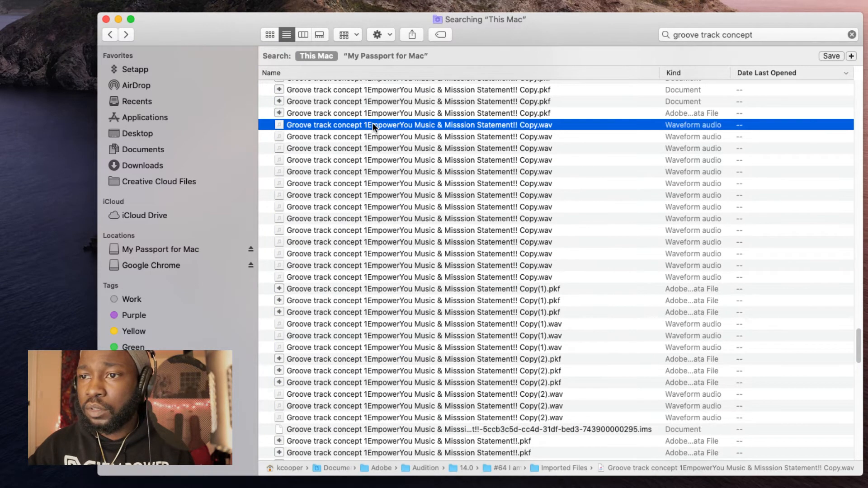
key(space)
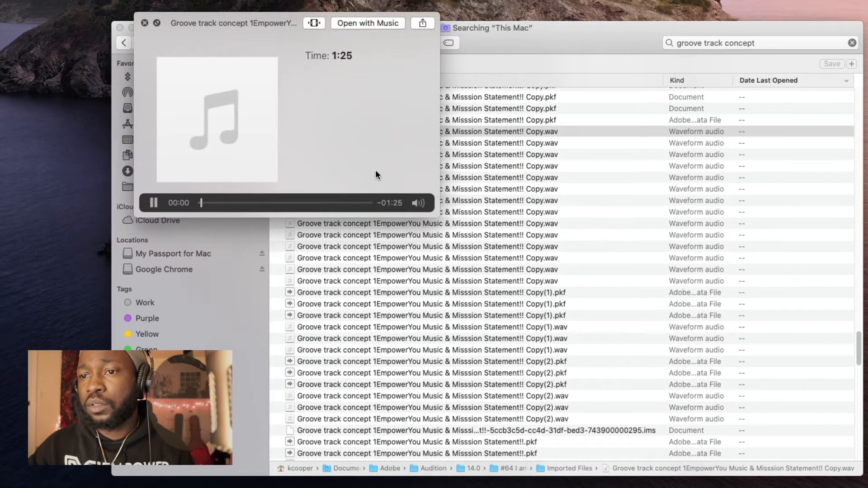
key(space)
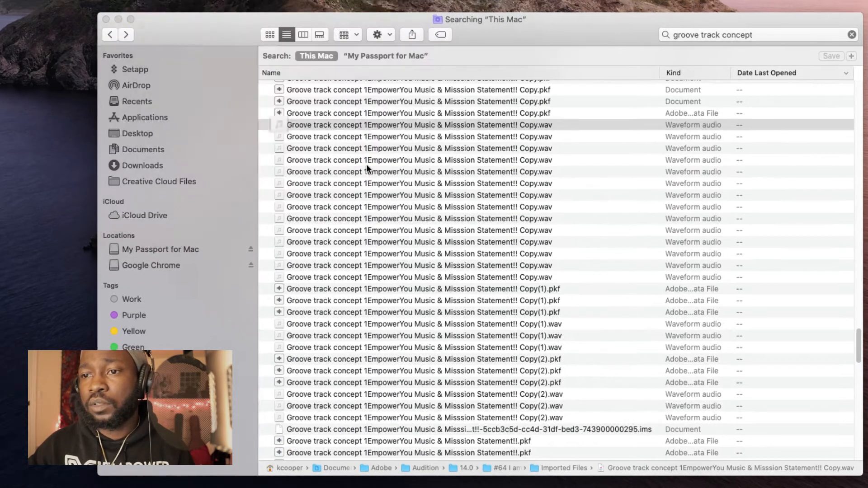
scroll(392, 167, down, 5)
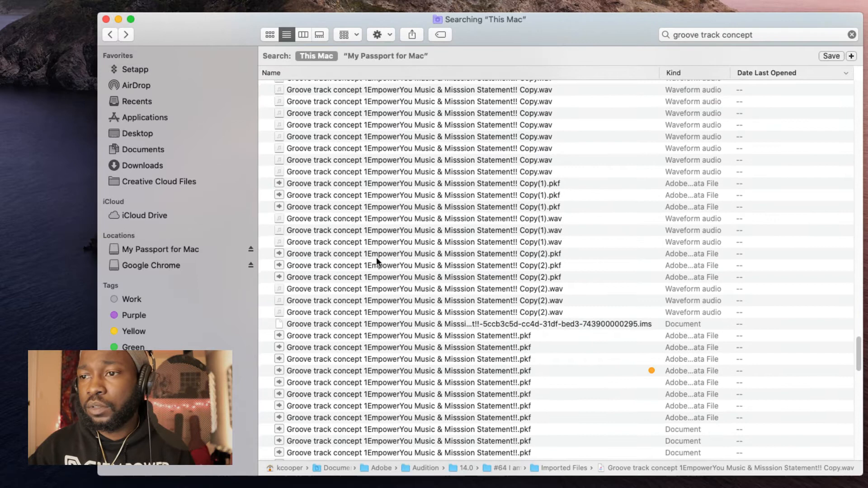
scroll(376, 261, down, 6)
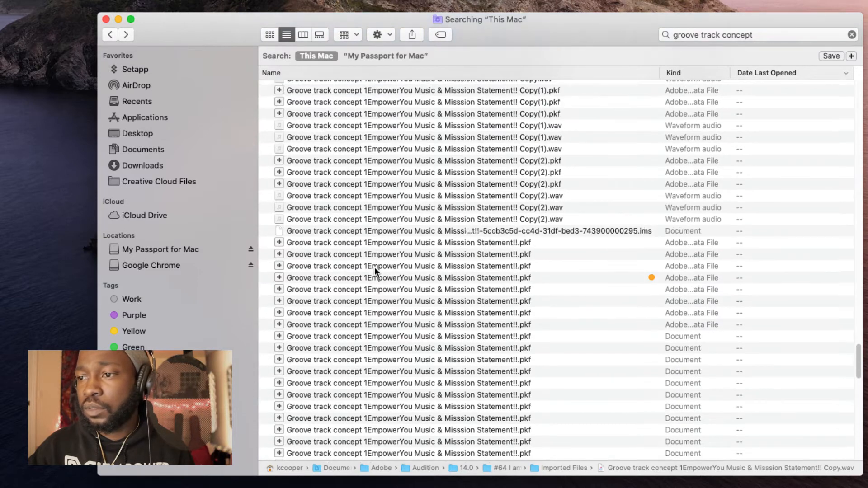
click(755, 34)
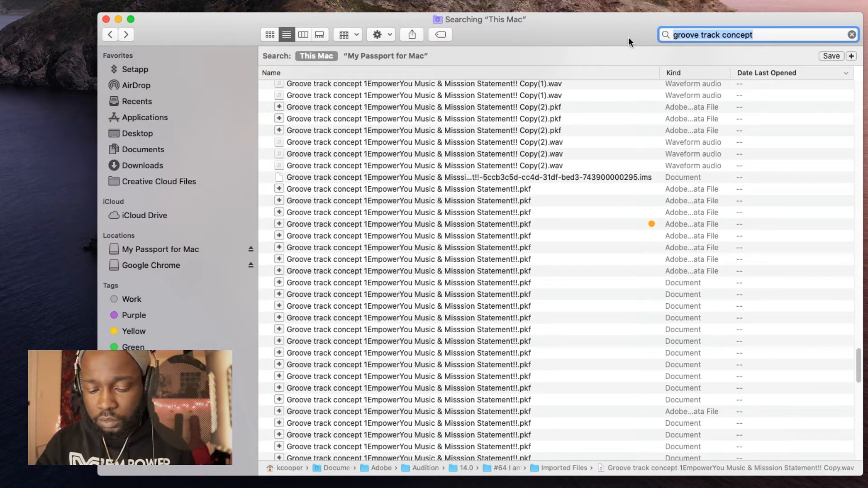
Step: Search Finder for '#65' and open the #65 episode folder from the top of the results
text(#)
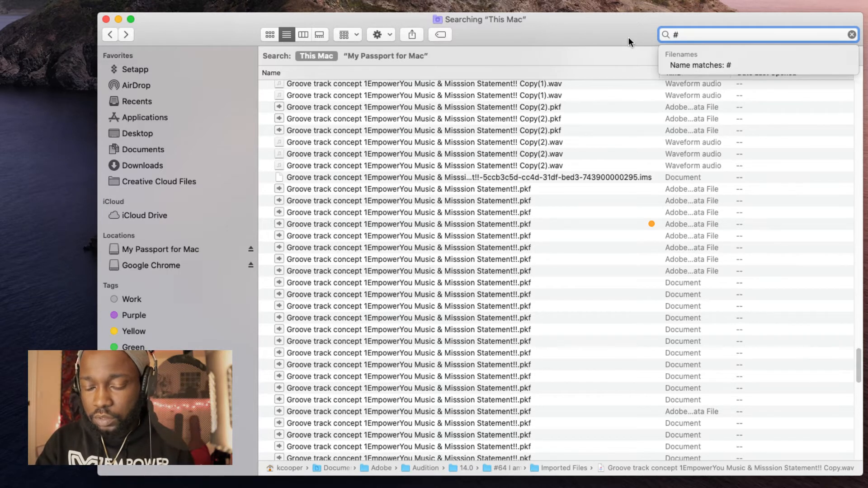
text(65)
key(Return)
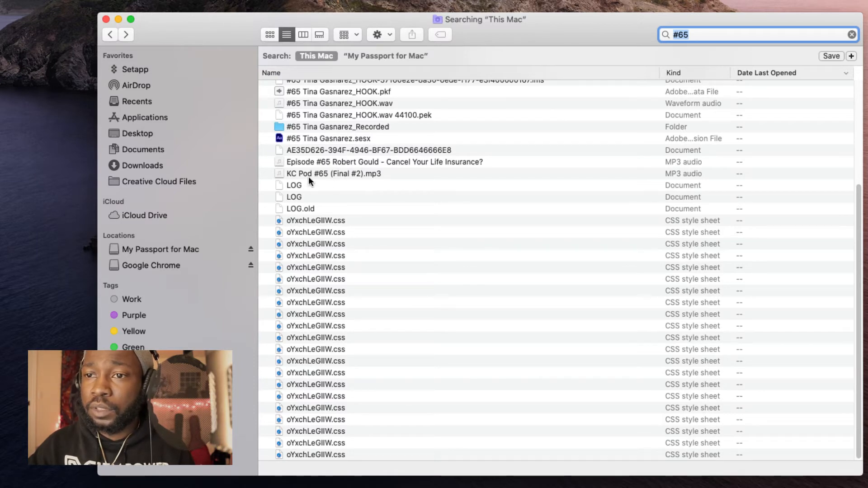
scroll(325, 167, up, 3)
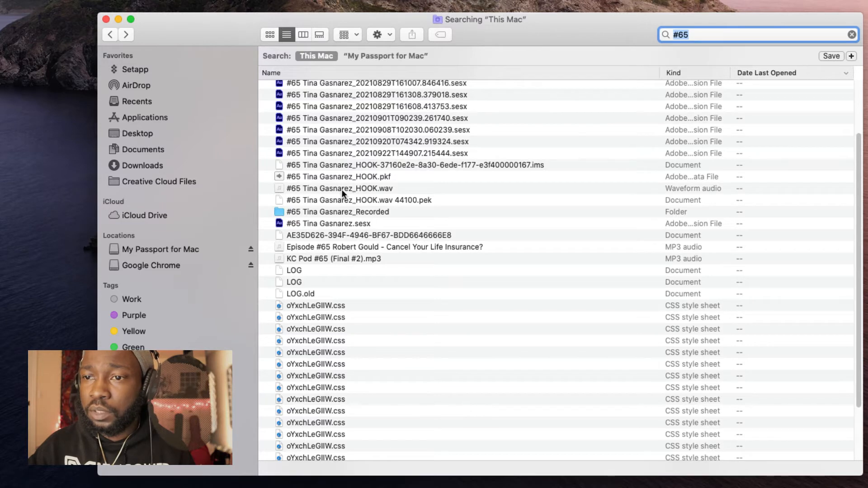
scroll(333, 169, up, 4)
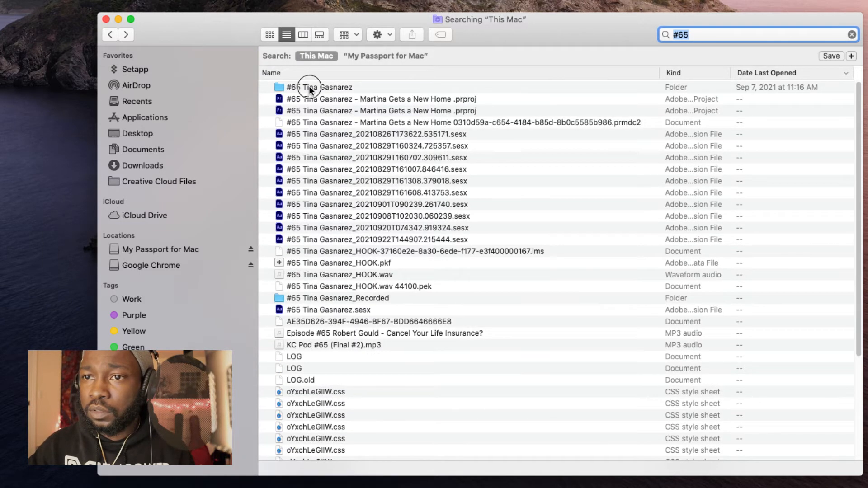
double_click(311, 87)
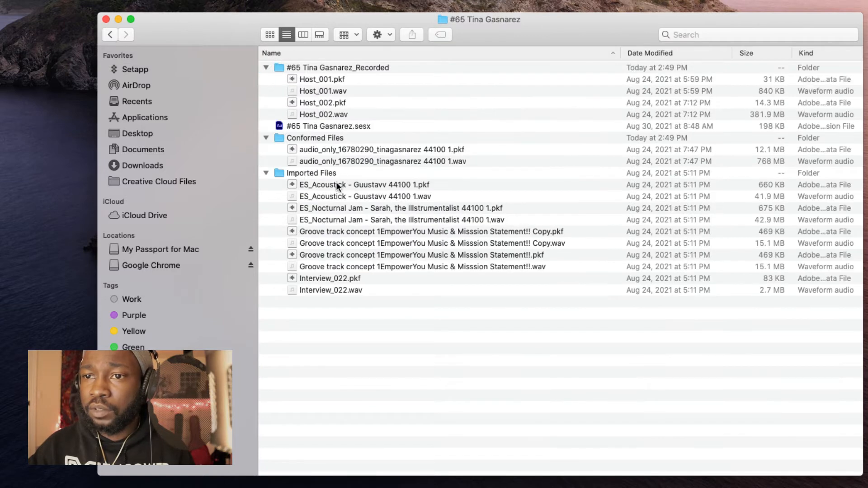
click(339, 244)
key(space)
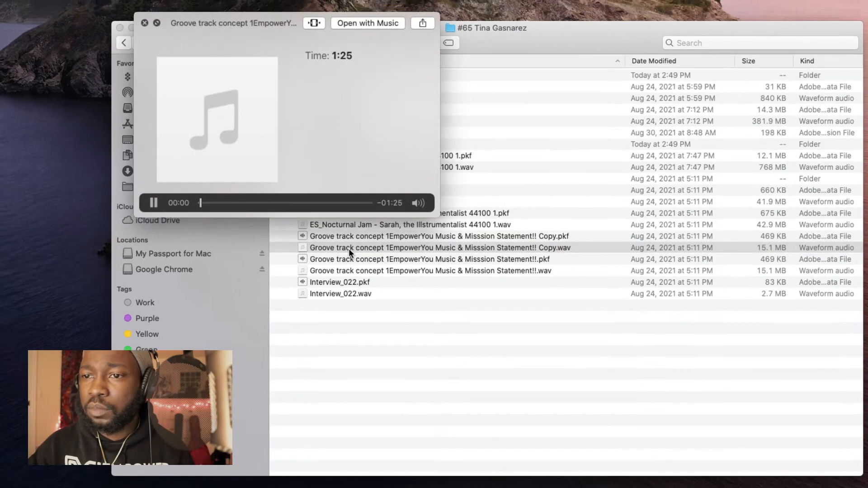
key(space)
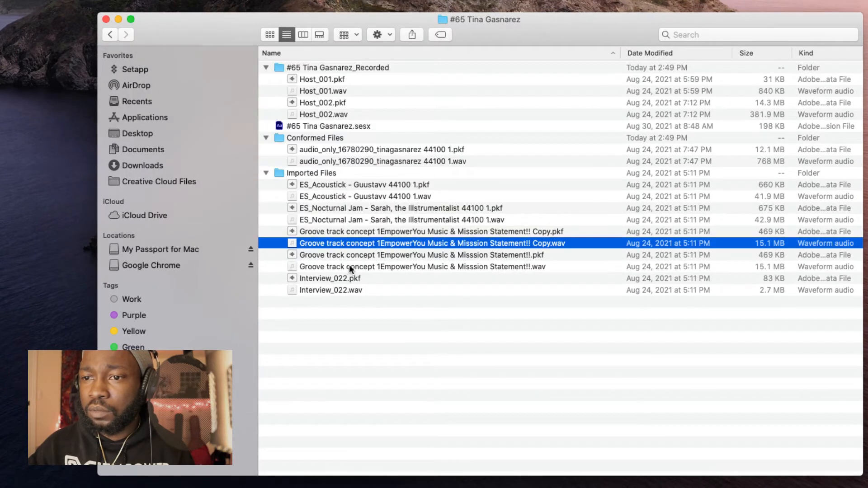
click(349, 265)
key(space)
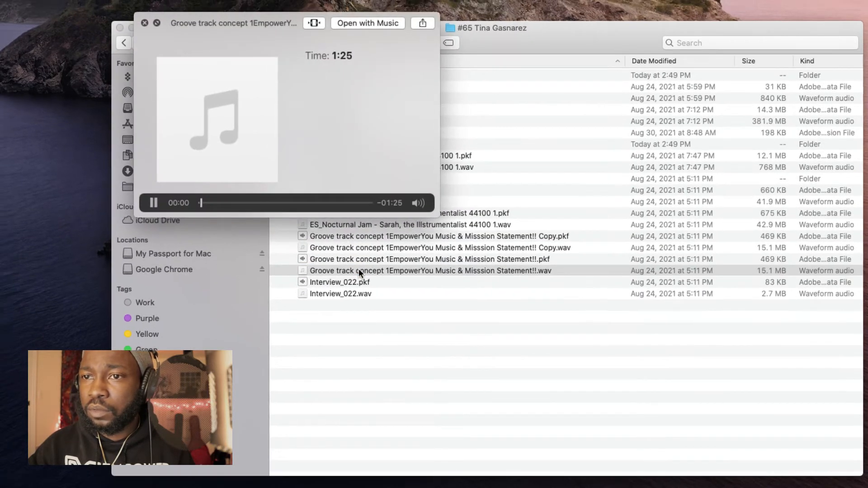
click(271, 203)
click(229, 203)
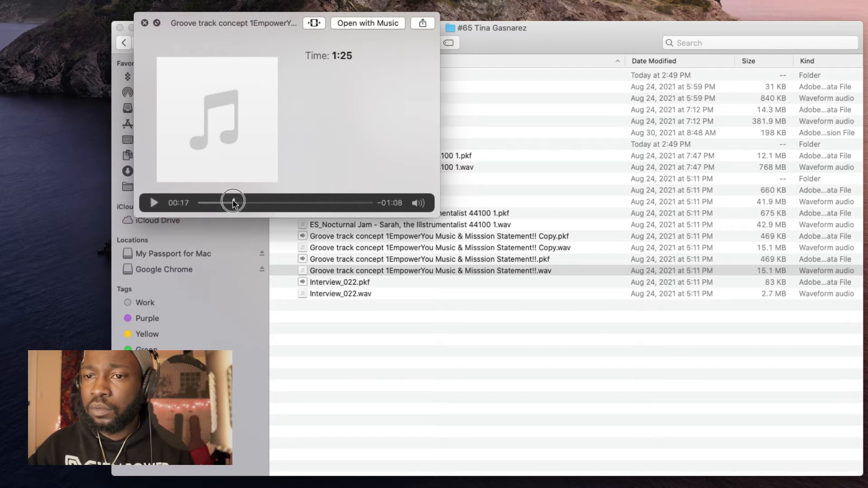
key(space)
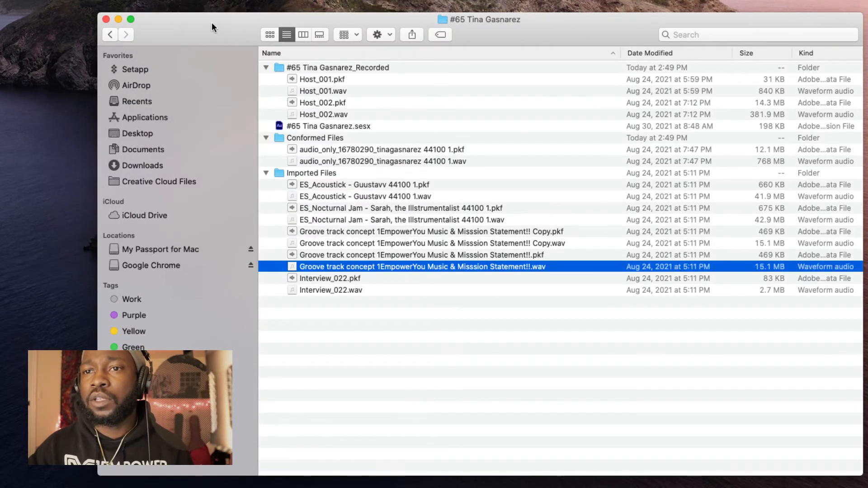
drag(215, 36, 159, 85)
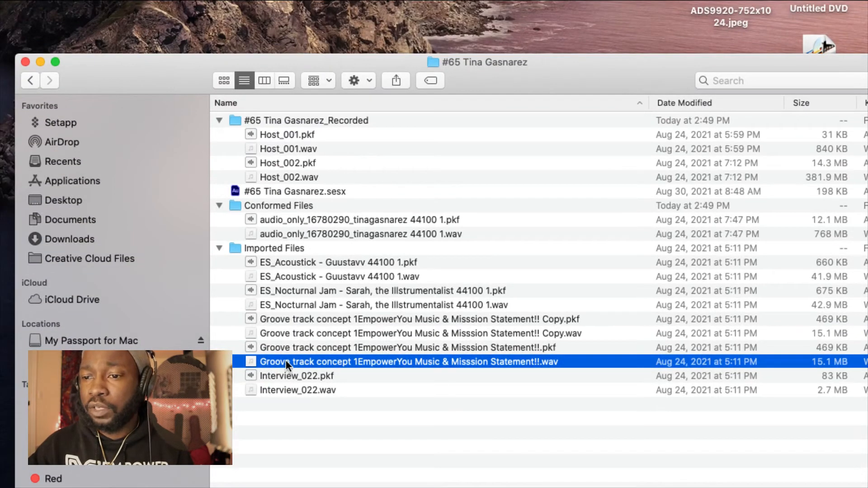
drag(286, 360, 324, 25)
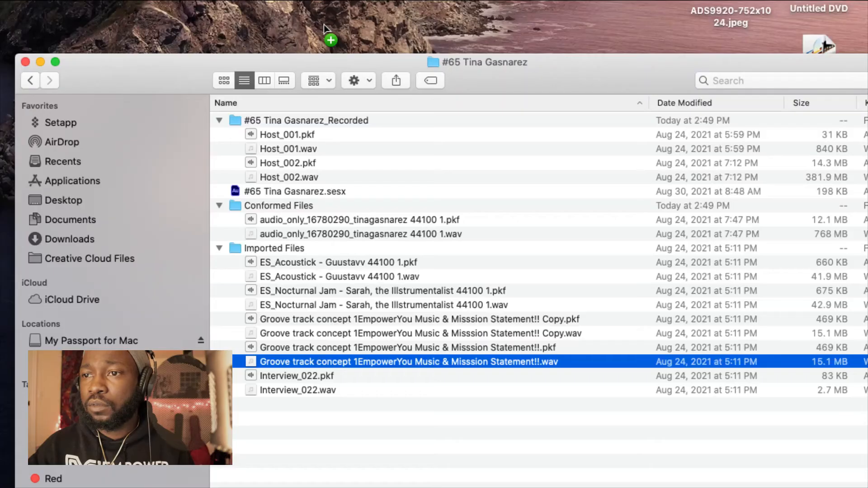
Step: Hide Finder, zoom the timeline out, and drag the Sound FX music clip to 0:00
click(39, 61)
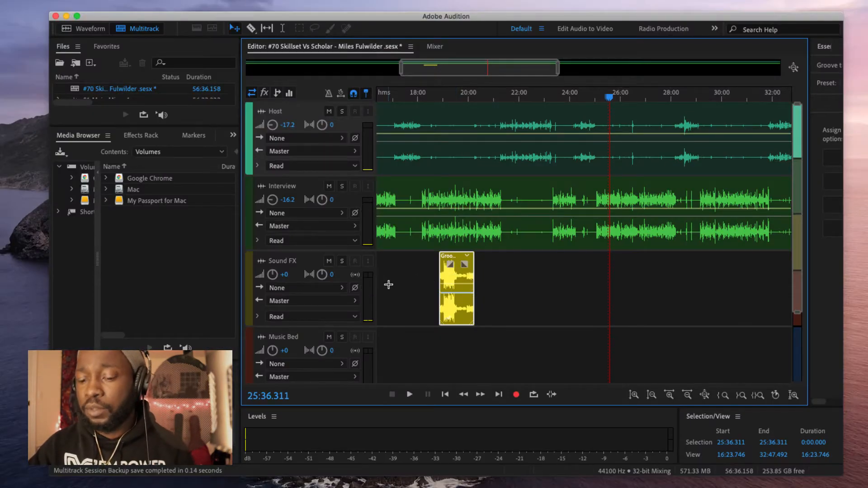
scroll(406, 304, down, 3)
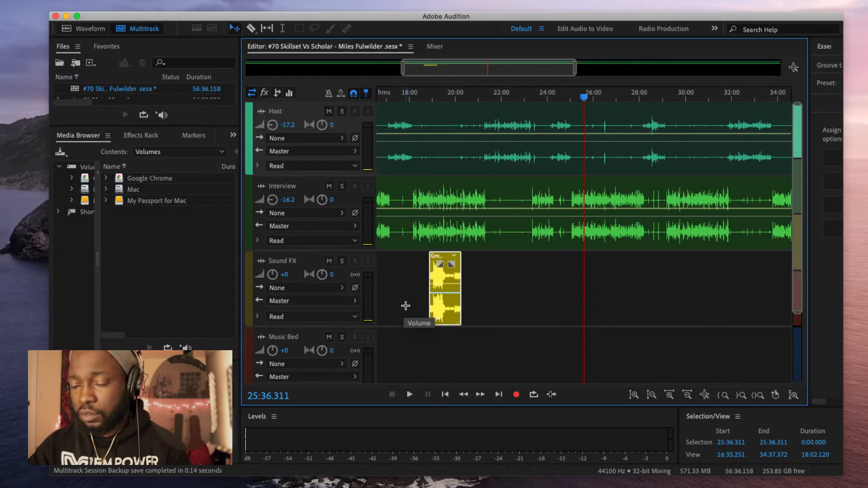
scroll(441, 284, down, 5)
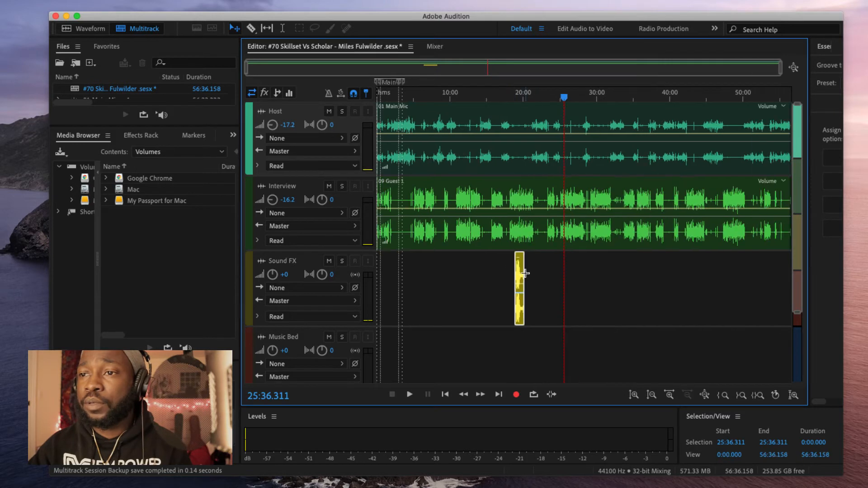
click(519, 270)
drag(519, 270, 362, 276)
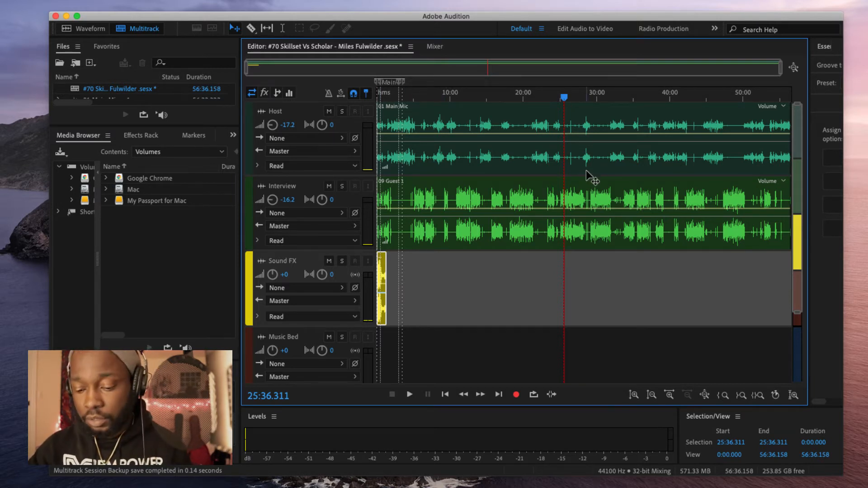
Step: Paste a copy of the music clip at the session end as the outro
click(619, 97)
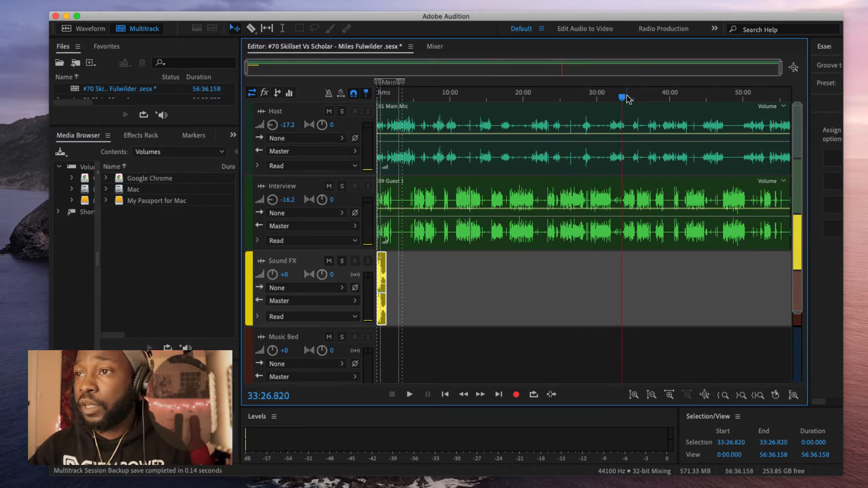
drag(619, 97, 824, 96)
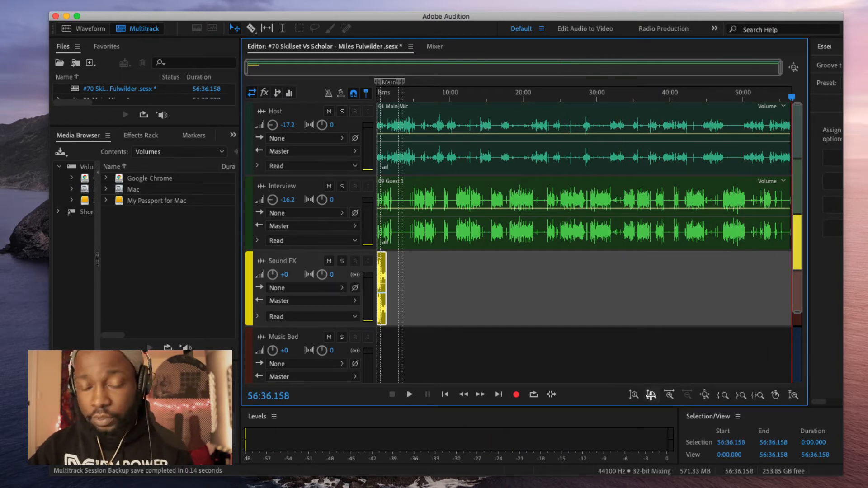
key(super+v)
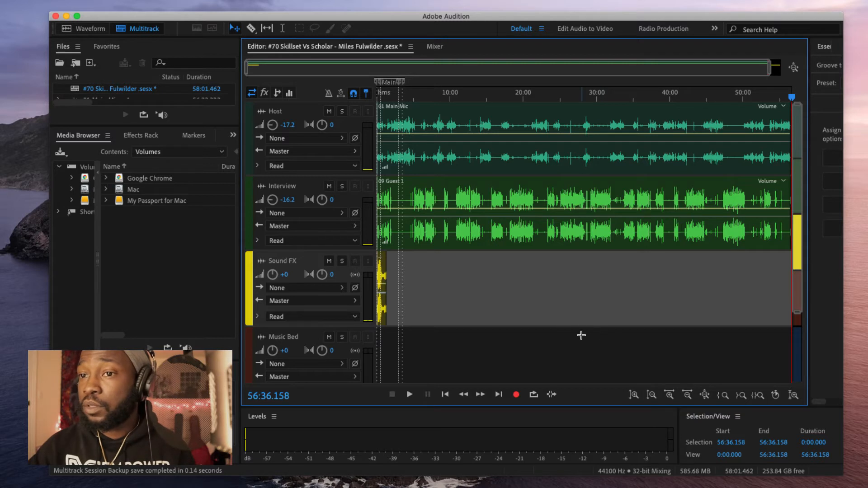
key(minus)
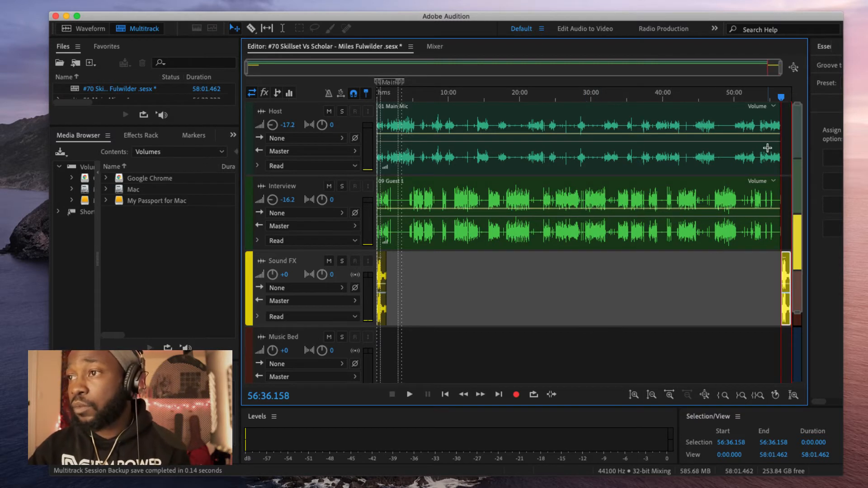
Step: Shift the Host and Interview clips later so they begin right after the intro music
click(783, 99)
drag(783, 100, 316, 131)
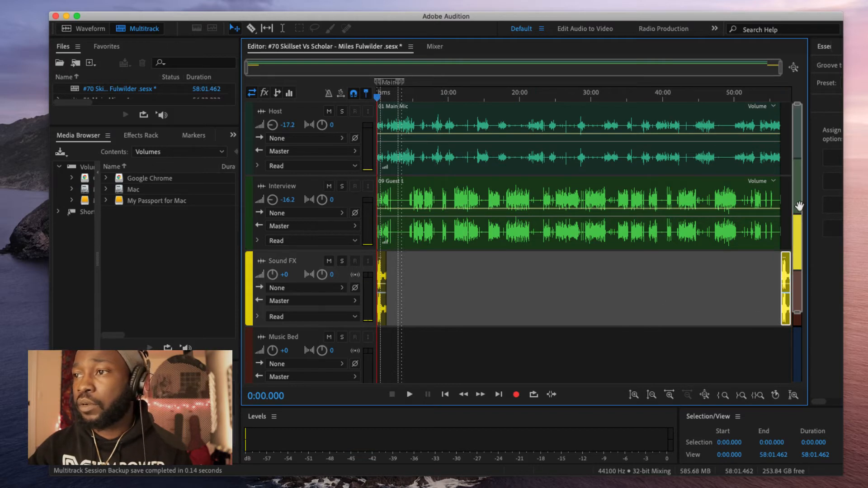
click(780, 214)
key(super+a)
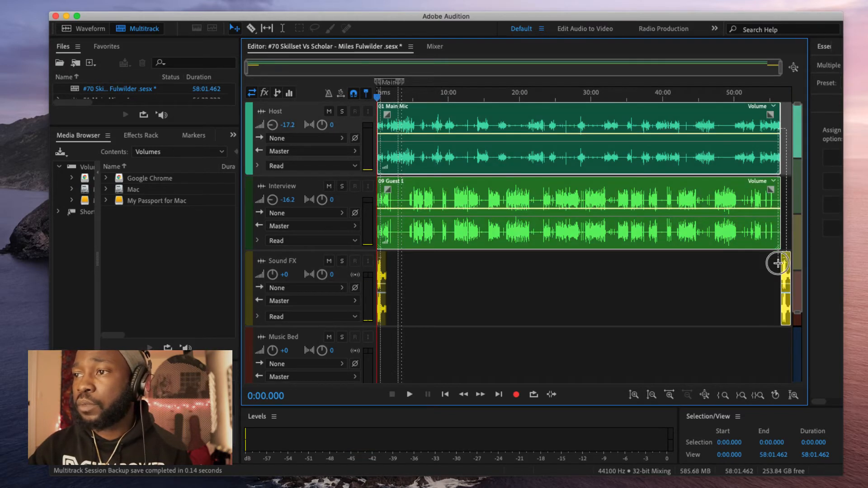
drag(404, 158, 413, 159)
key(minus)
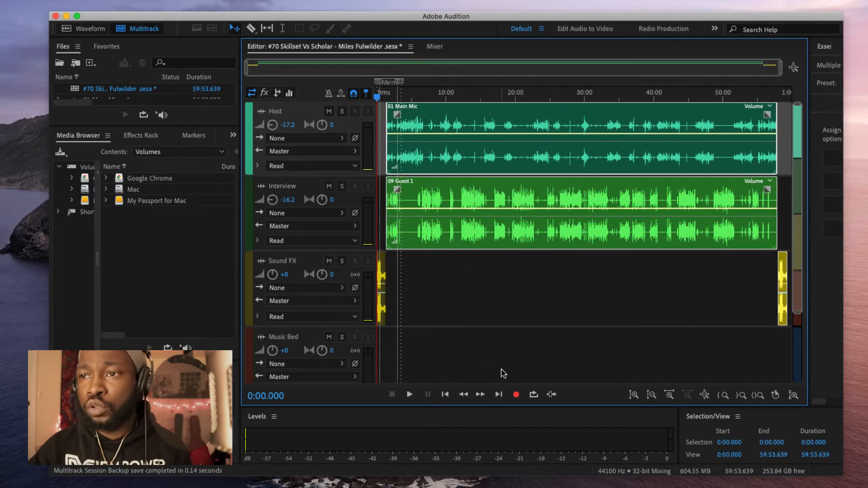
click(783, 118)
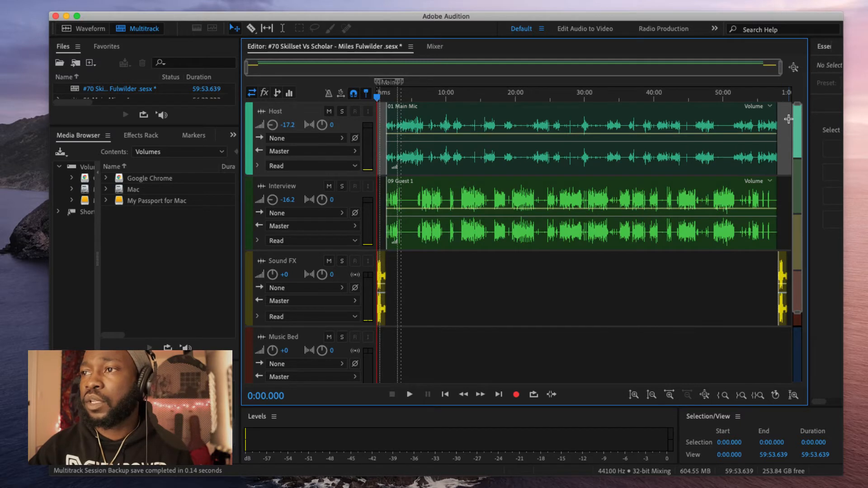
Step: Select across the Host and Interview clips and briefly play the mix from the session start
drag(787, 109, 409, 283)
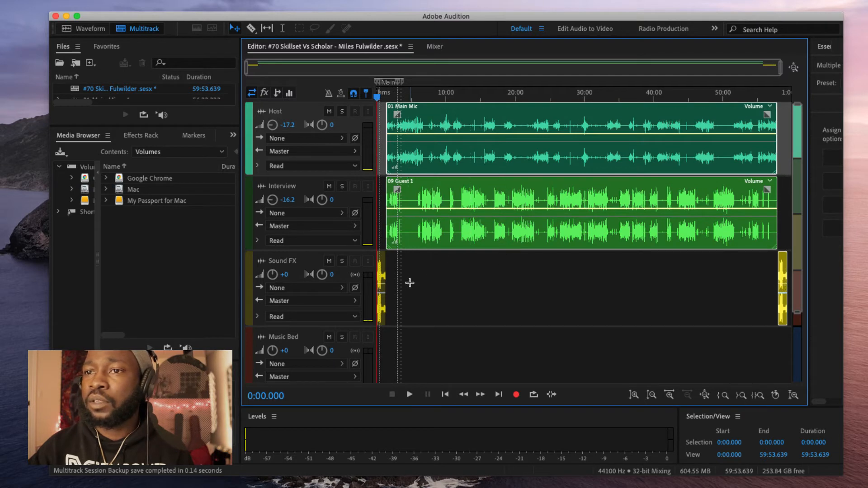
click(373, 98)
key(space)
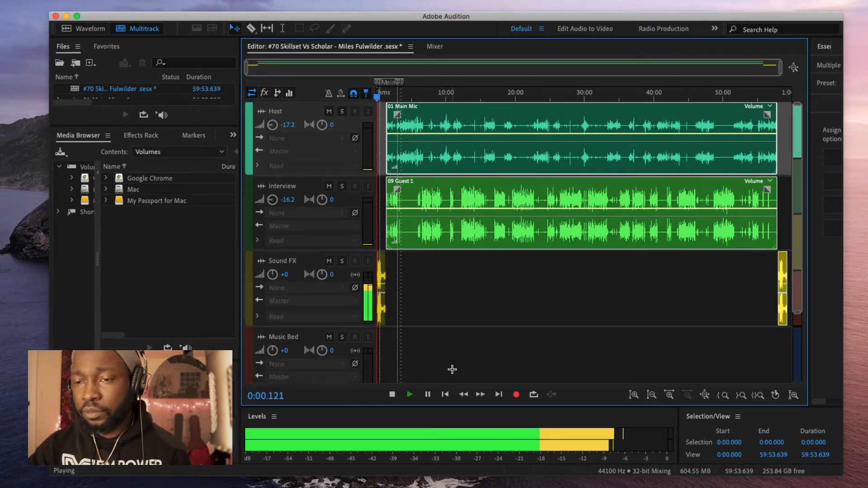
key(space)
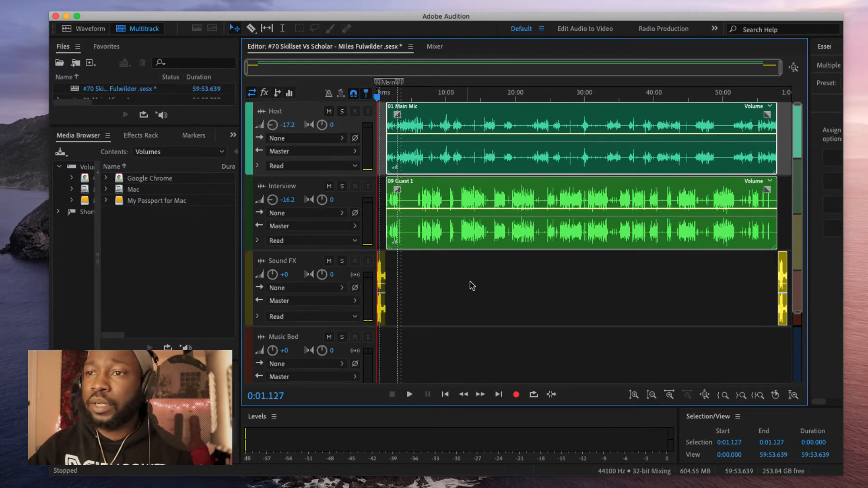
Step: Lower the Sound FX fader to -16.6 dB in the Mixer and resume playback in the Editor
click(434, 46)
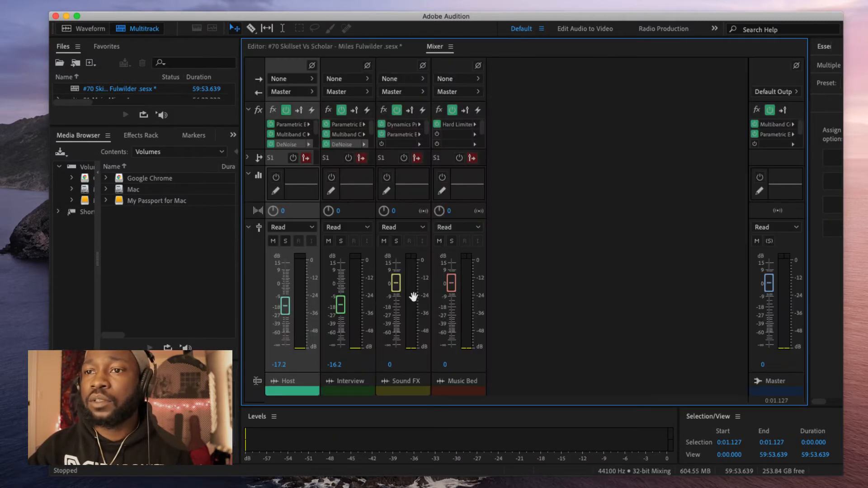
drag(394, 285, 395, 305)
click(344, 47)
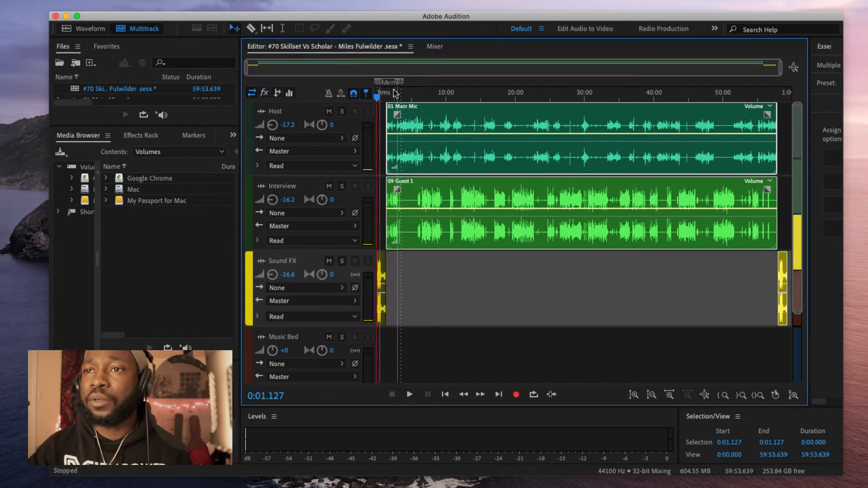
key(space)
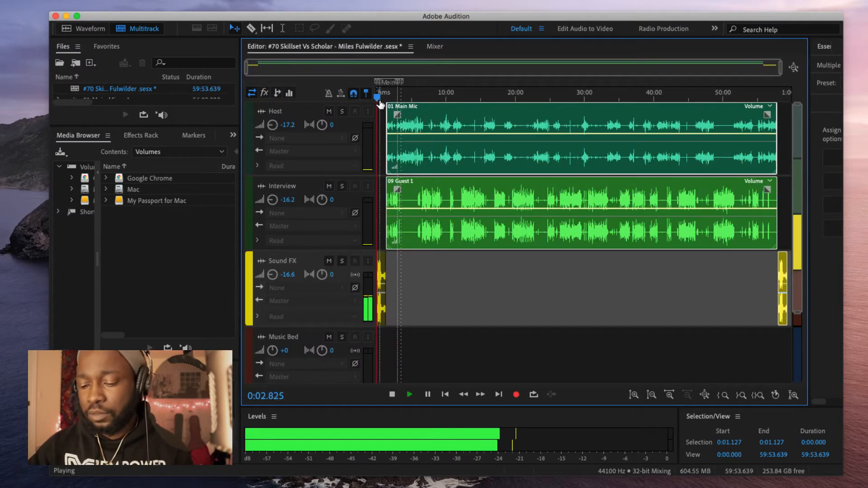
Step: Play the intro music from about 0:28, then replay it from 0:33.835
scroll(382, 106, up, 1)
scroll(389, 257, up, 3)
scroll(394, 297, up, 4)
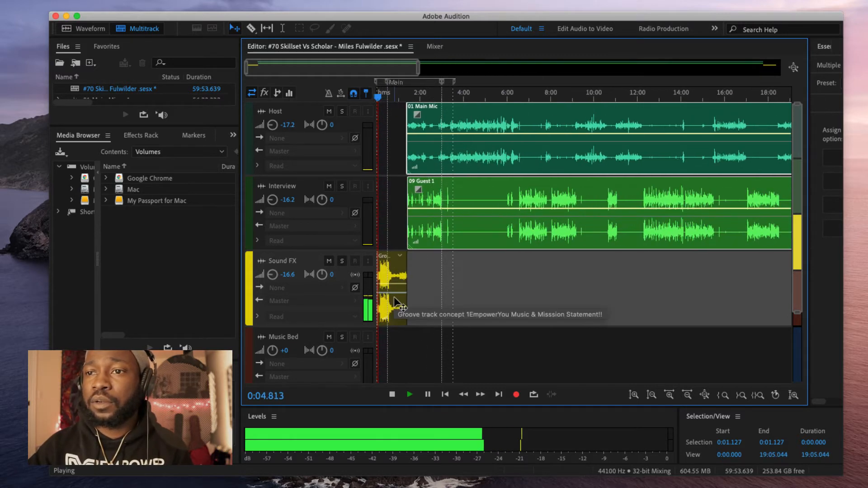
scroll(417, 300, up, 5)
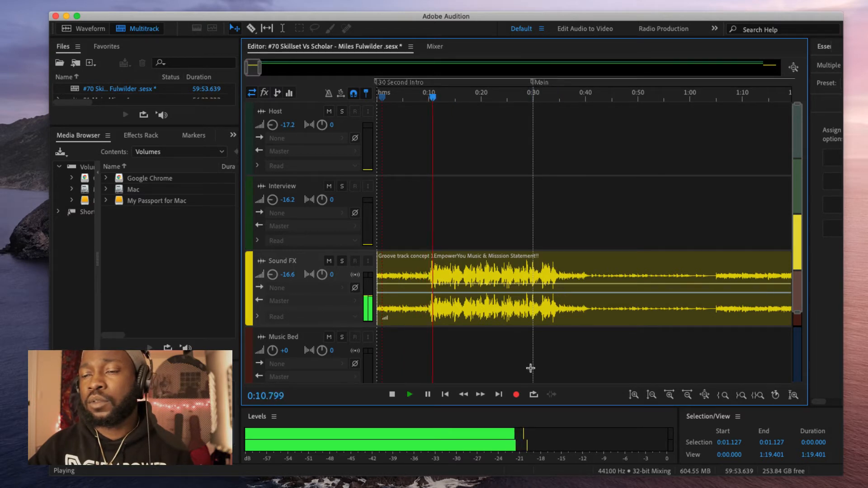
drag(439, 96, 537, 93)
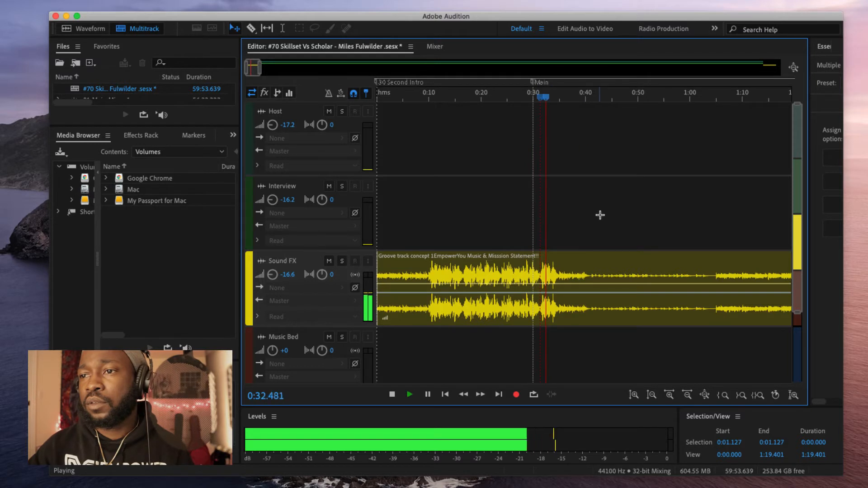
click(586, 97)
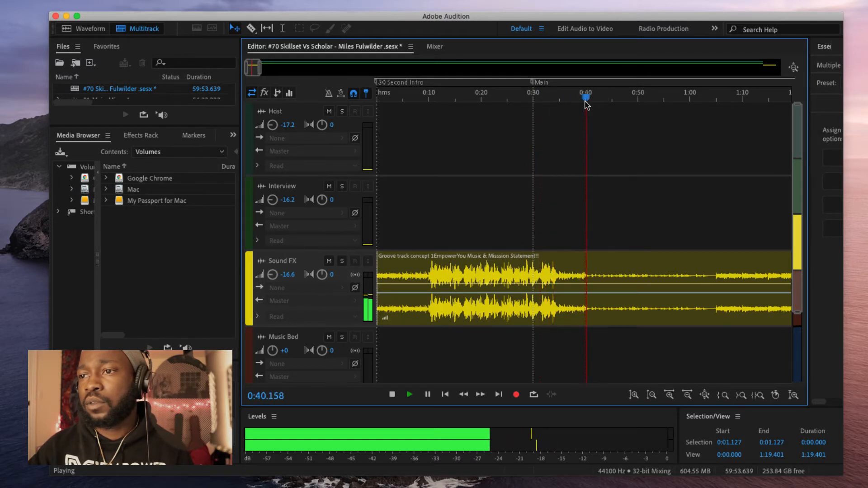
key(space)
click(553, 96)
key(space)
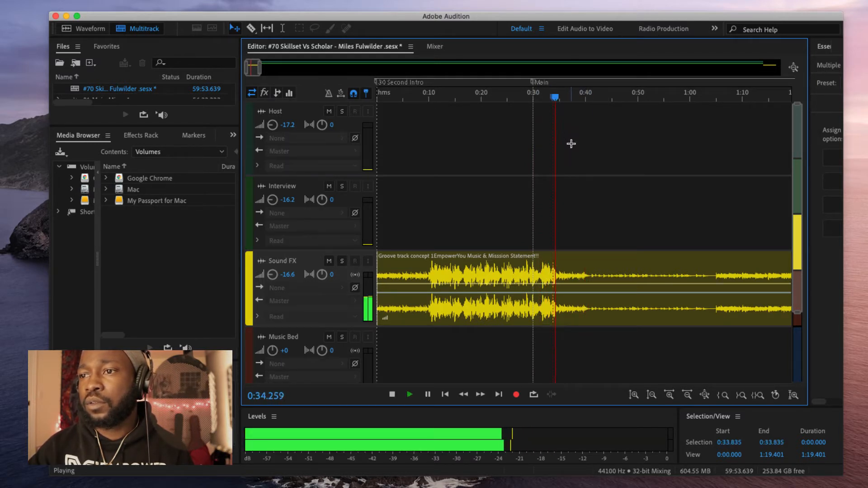
Step: Settle the playhead at 0:40.861, the point where the intro music should end
key(=)
key(=)
key(=)
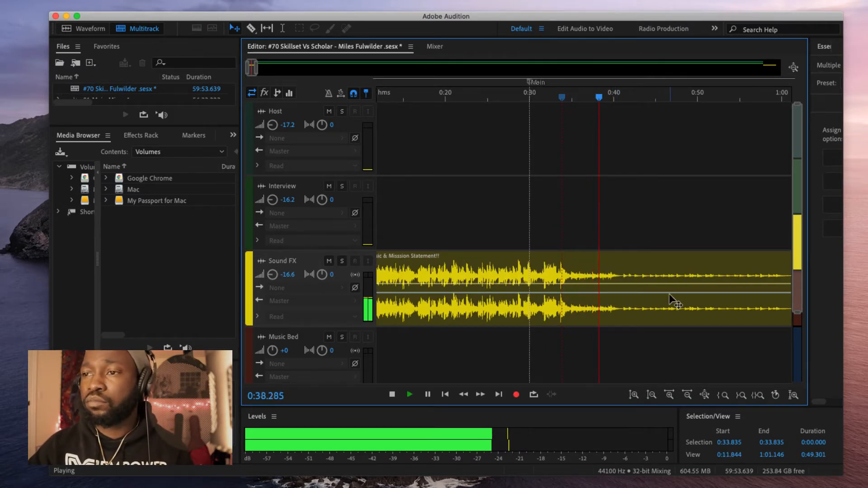
key(minus)
key(minus)
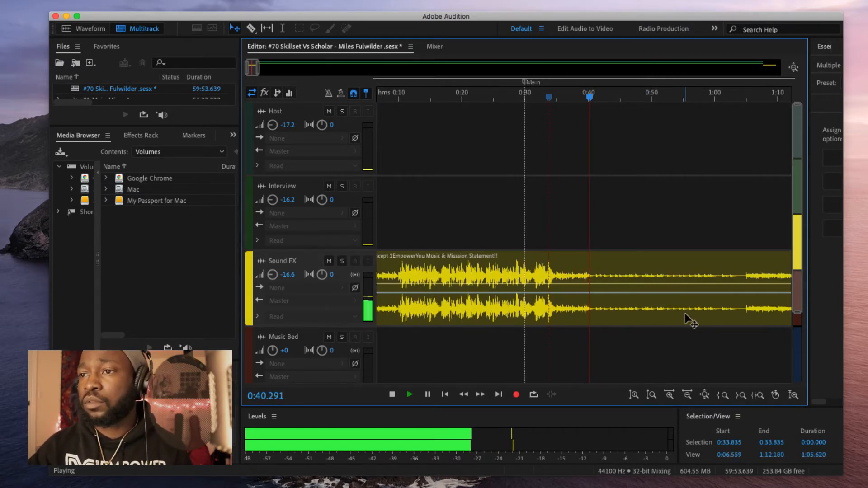
key(space)
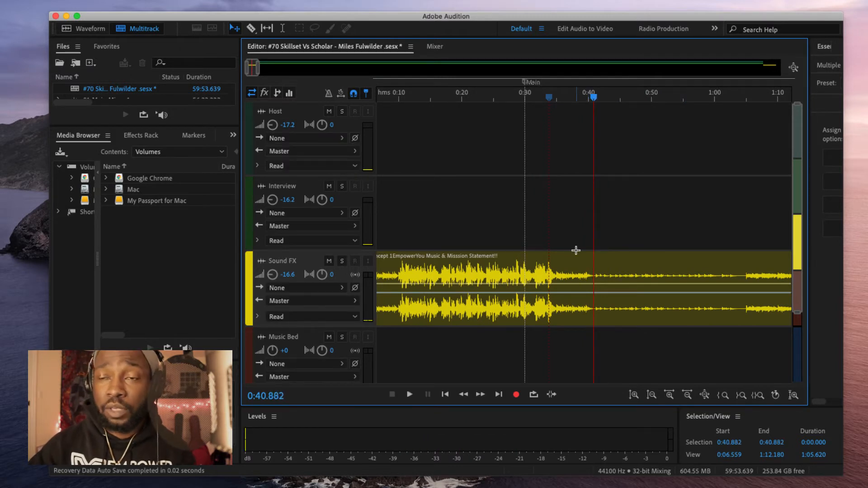
key(space)
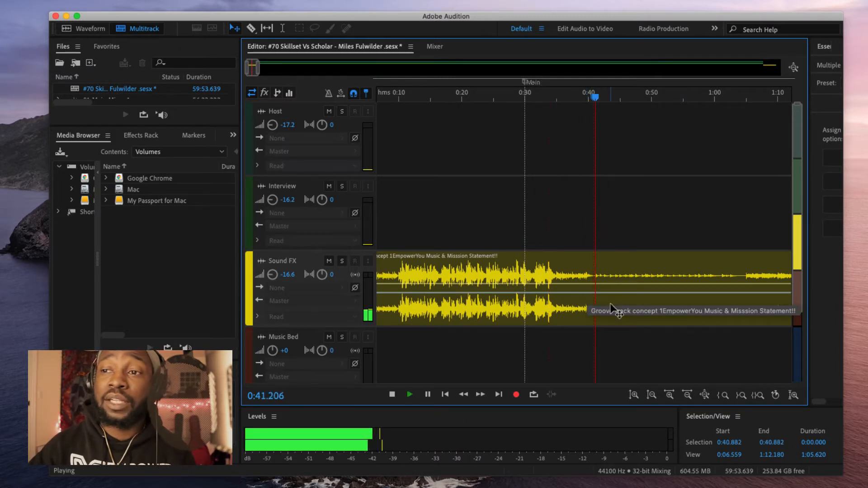
click(583, 98)
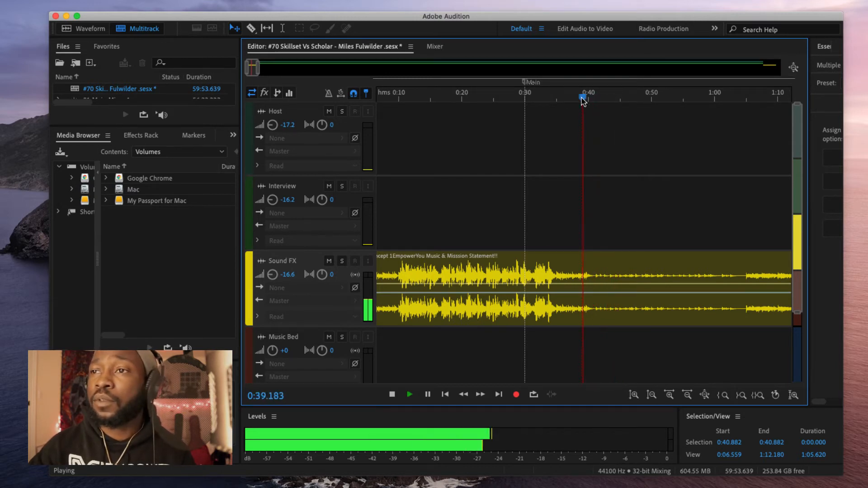
key(space)
drag(583, 101, 593, 99)
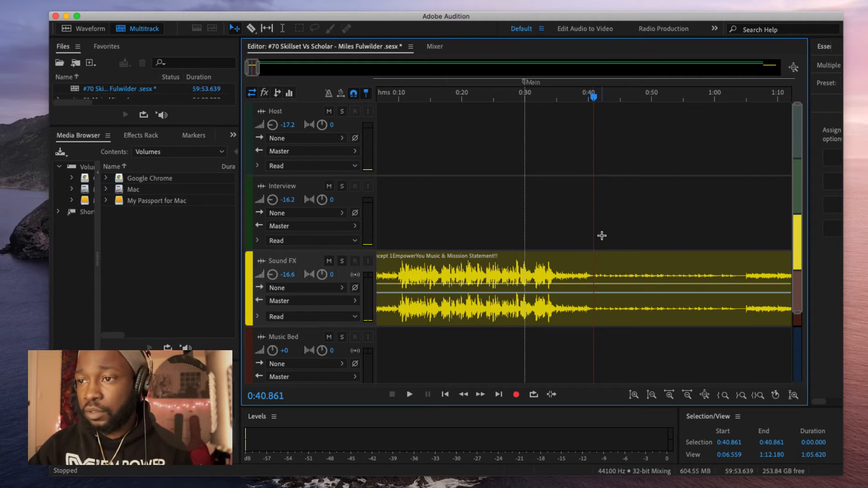
Step: Trim the intro music clip on Sound FX to end at the playhead, 0:40.861
scroll(595, 317, down, 3)
scroll(701, 295, down, 1)
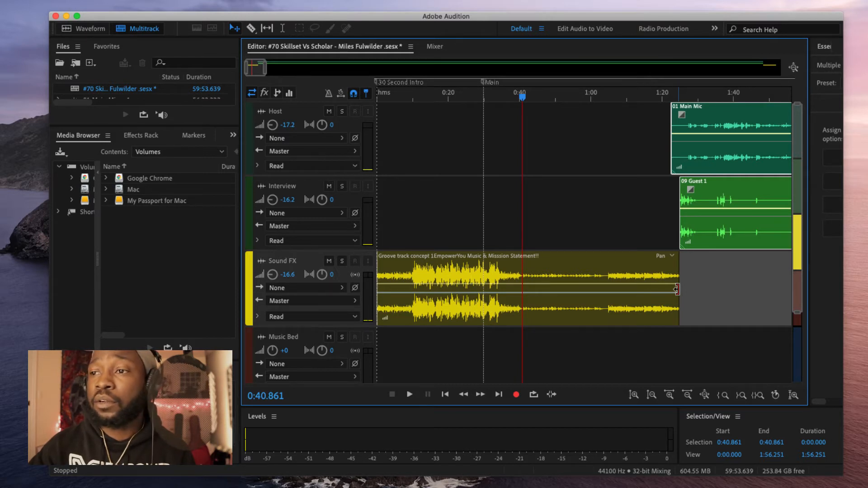
drag(677, 289, 524, 293)
Step: Start a fade-out at the end of the intro music clip
scroll(524, 292, up, 5)
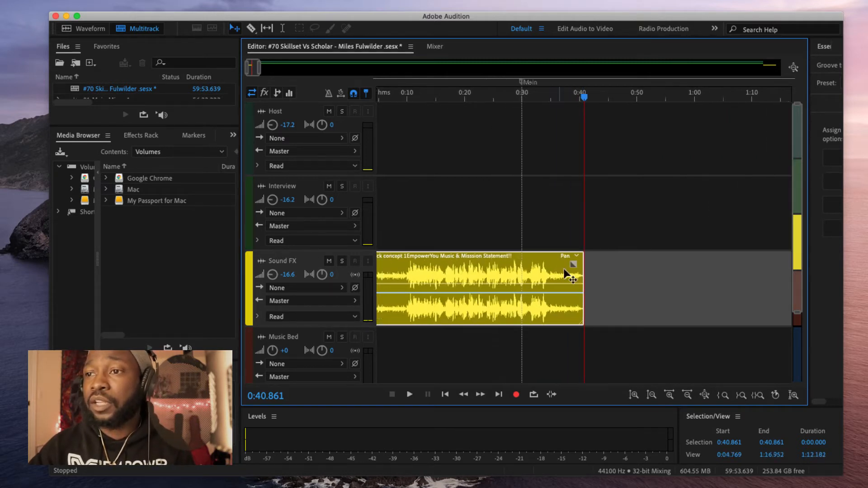
scroll(581, 285, up, 4)
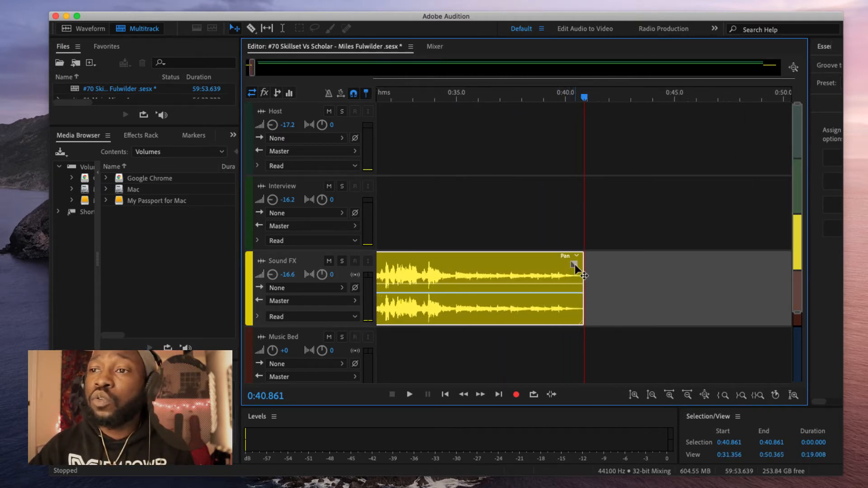
mouse_move(573, 263)
mouse_down()
mouse_move(530, 251)
mouse_move(586, 271)
mouse_up()
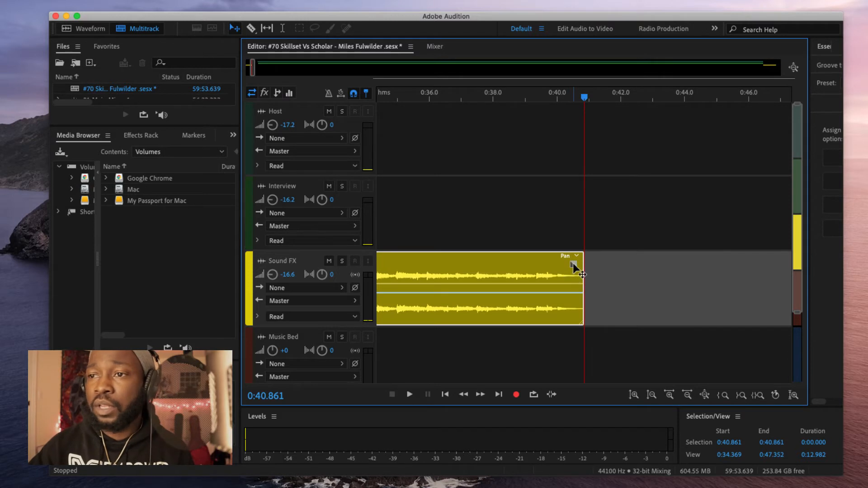
Step: Deepen the intro music's fade-out curve to Fade Out Linear Value 47
drag(571, 263, 499, 249)
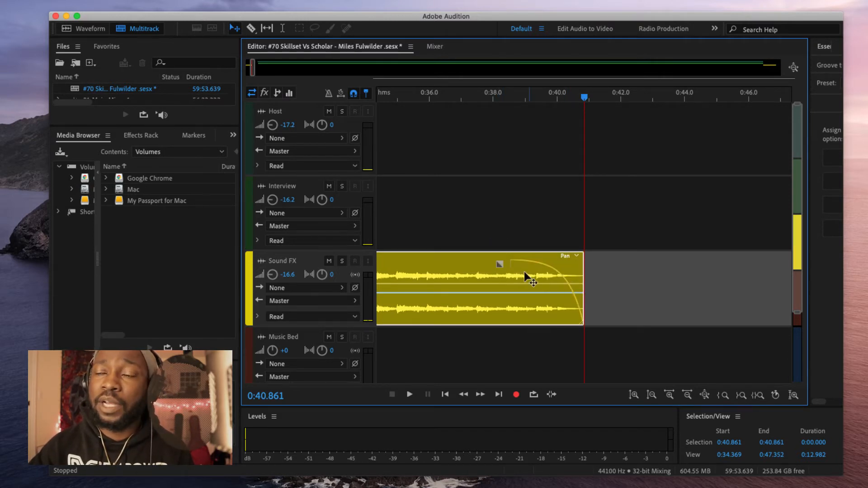
scroll(603, 298, down, 6)
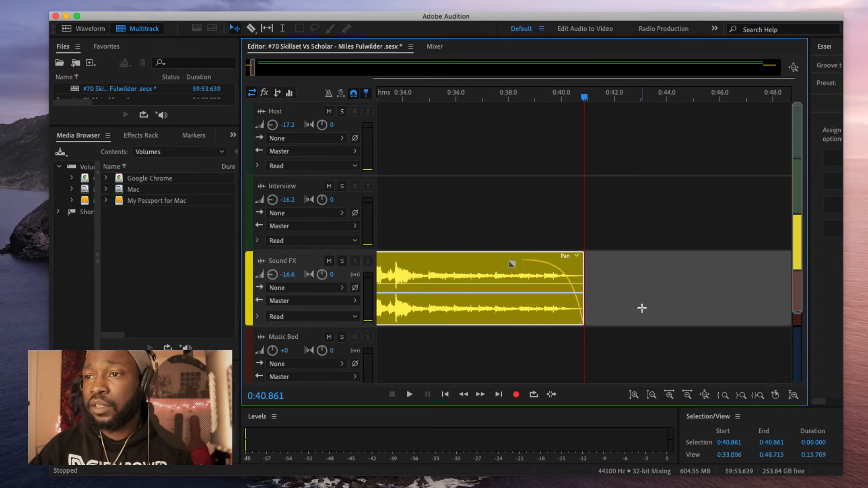
scroll(678, 306, down, 10)
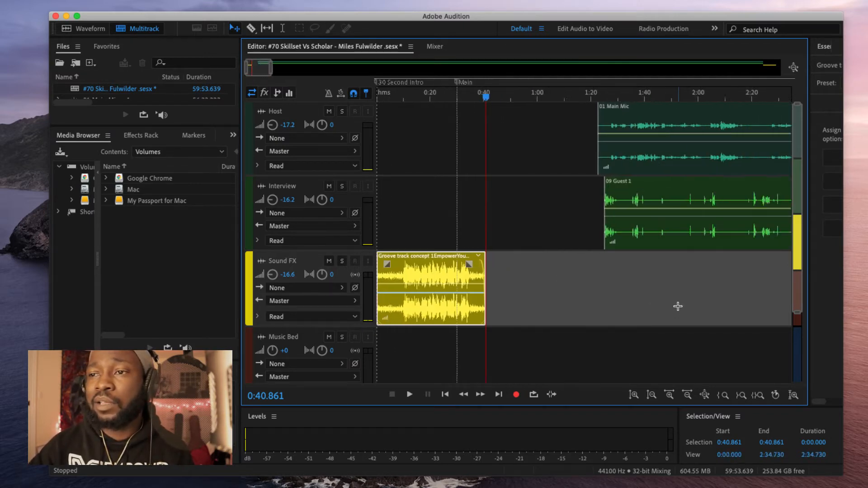
scroll(678, 307, down, 12)
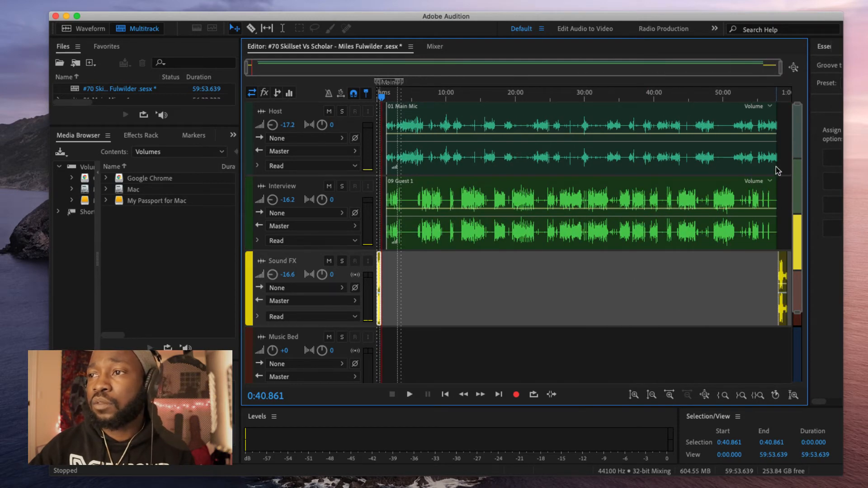
Step: Shift the Host and Interview clips together slightly earlier
drag(782, 149, 540, 295)
drag(449, 170, 443, 170)
click(386, 295)
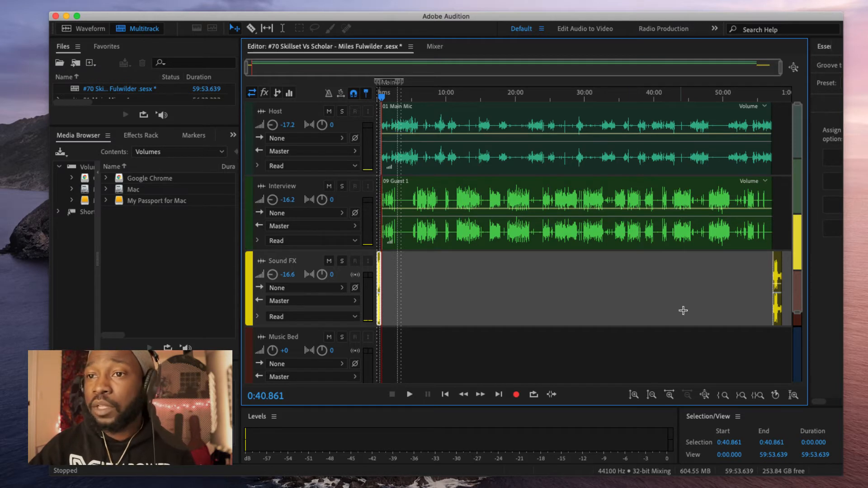
Step: Cut the Sound FX clip from the session end and paste it at about 49:30
click(775, 268)
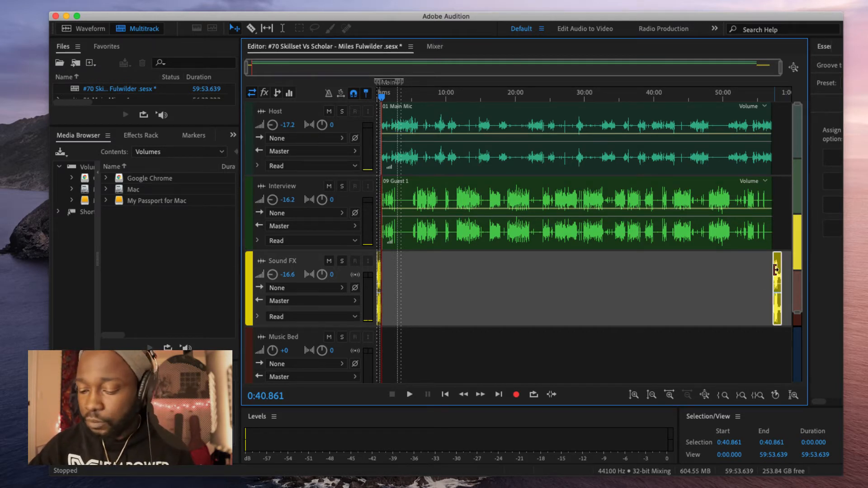
key(Delete)
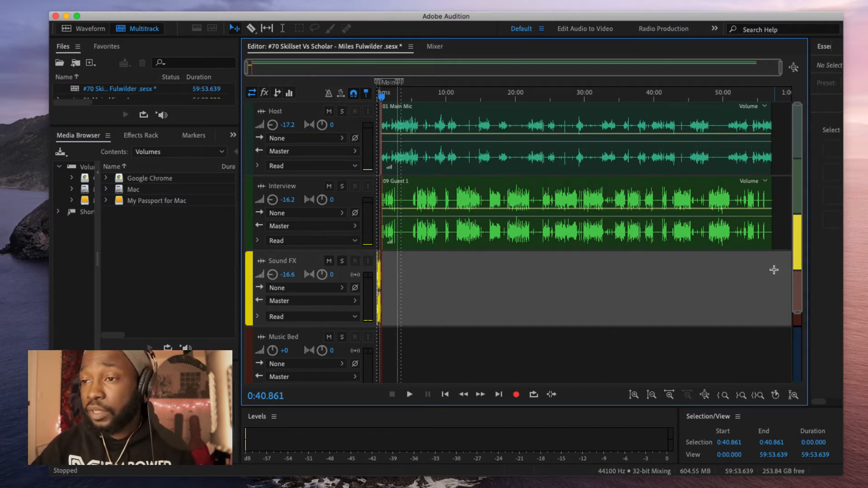
key(super+v)
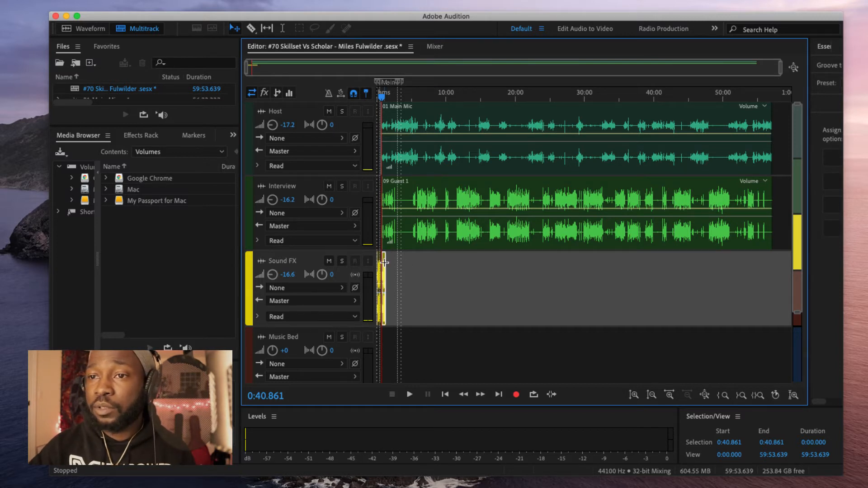
drag(382, 260, 778, 280)
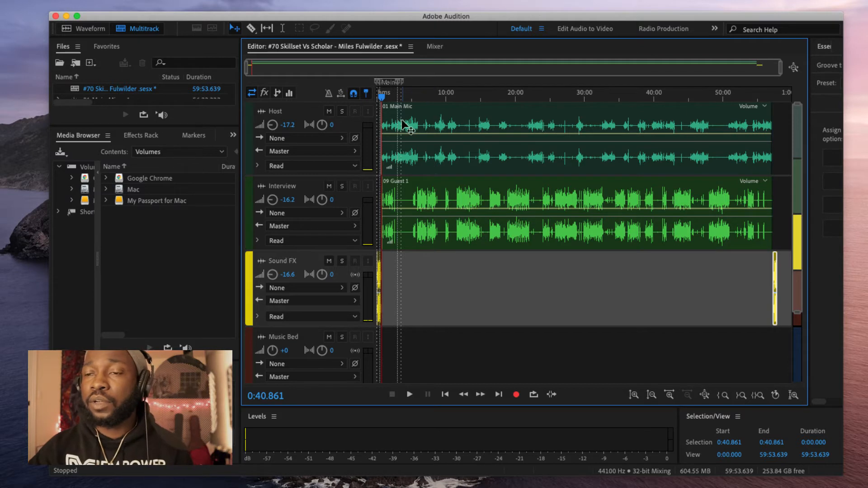
Step: Preview the session at 7:20, 16:15 and 33:41, then park the playhead at 56:29
key(space)
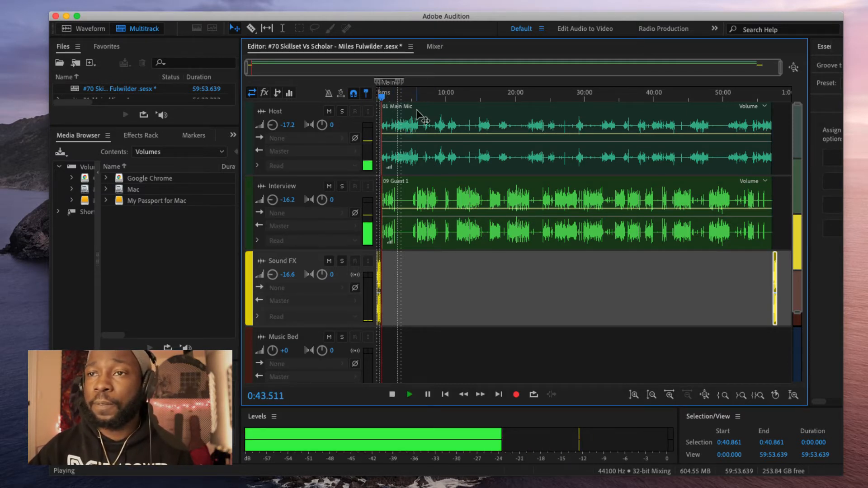
click(426, 96)
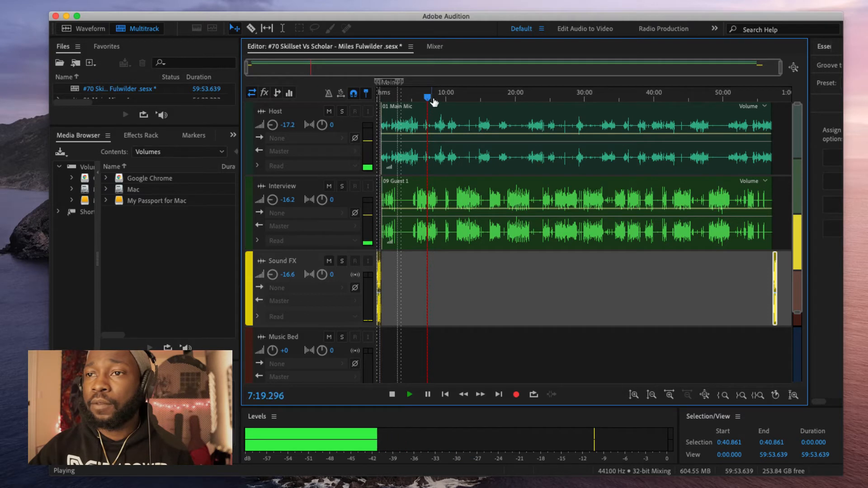
click(489, 96)
click(610, 97)
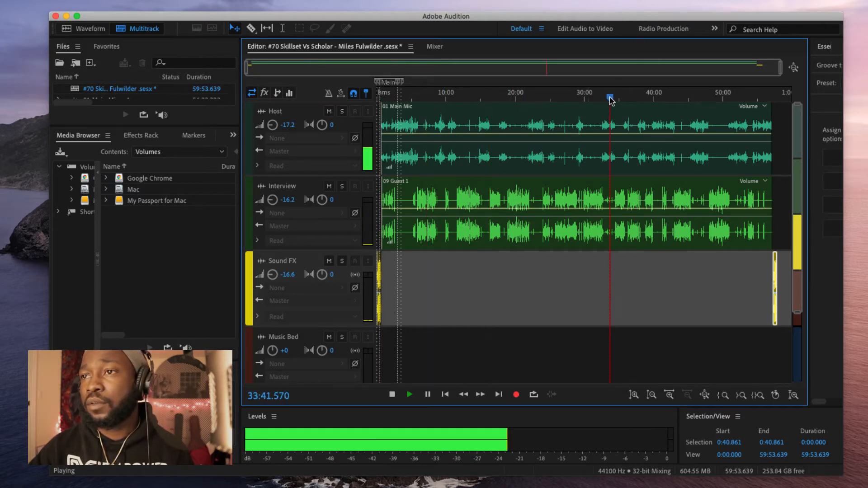
key(space)
click(768, 97)
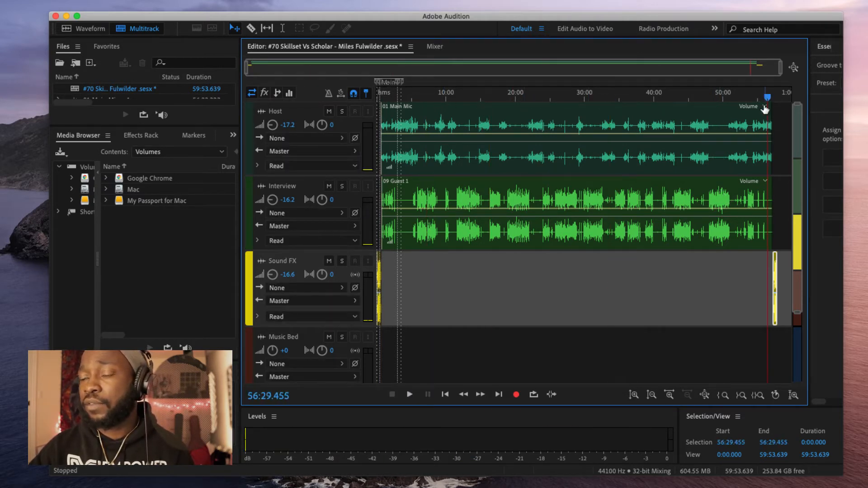
key(=)
key(=)
key(=)
Step: Add a curved fade-out to the end of the Host clip
key(=)
key(=)
key(=)
key(=)
key(=)
key(=)
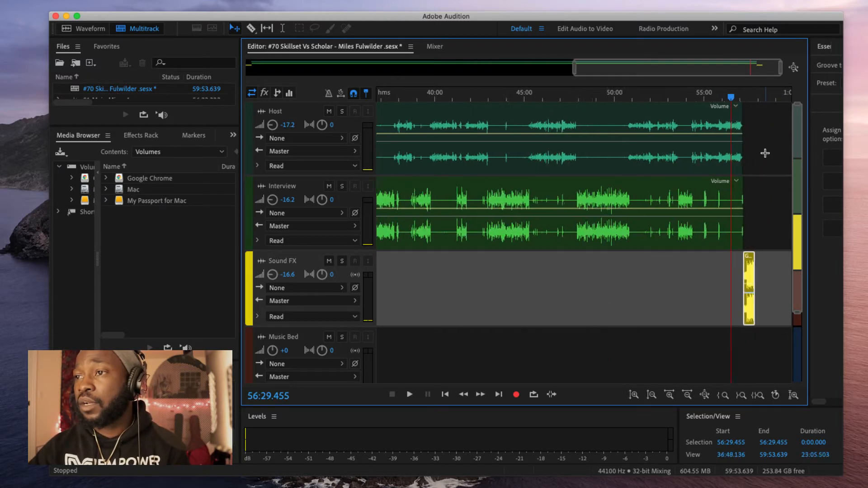
key(=)
key(=)
key(=)
key(=)
key(=)
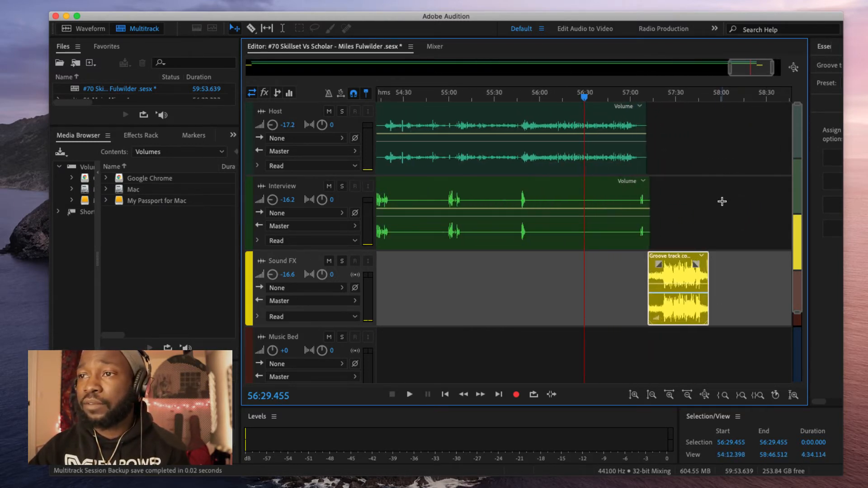
click(699, 113)
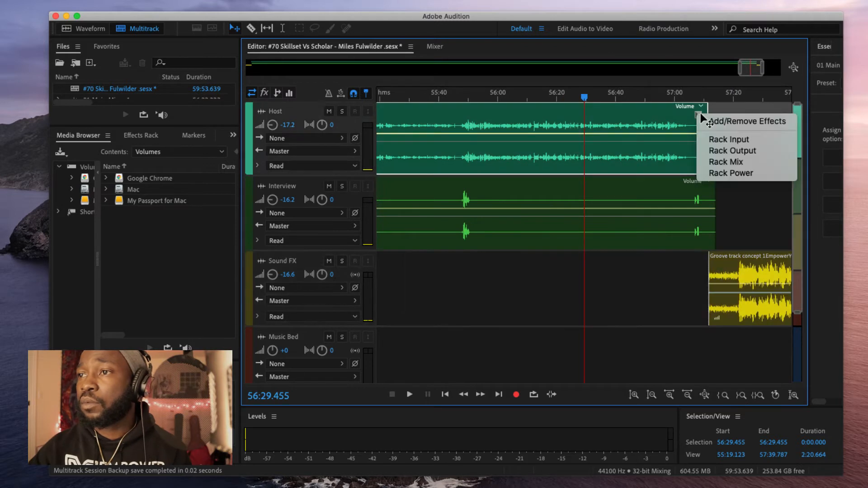
click(687, 115)
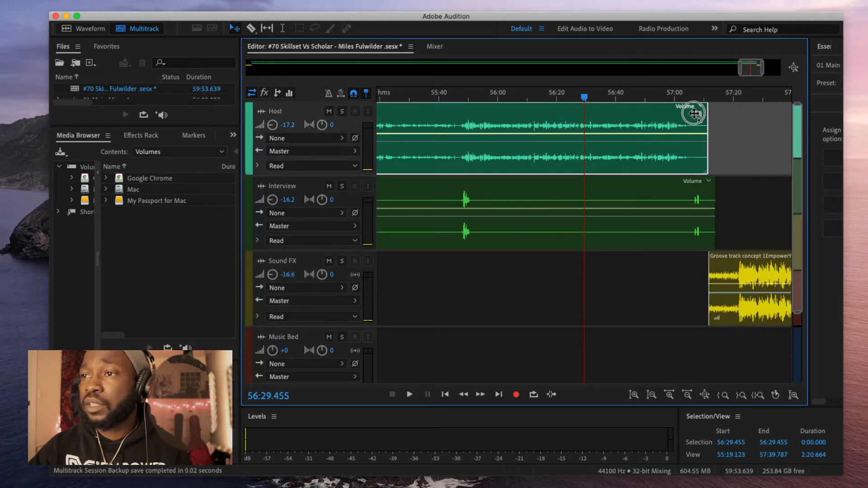
drag(695, 113, 605, 113)
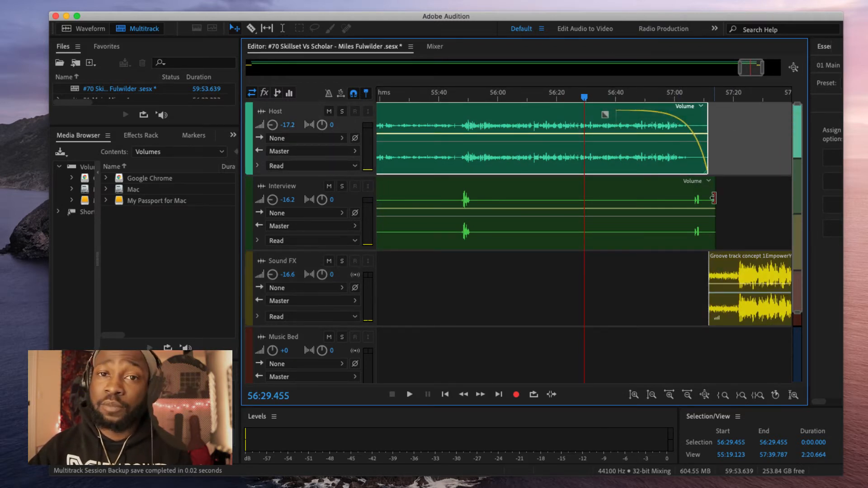
Step: Shorten the Interview clip's end and fade it out near 56:00
click(692, 199)
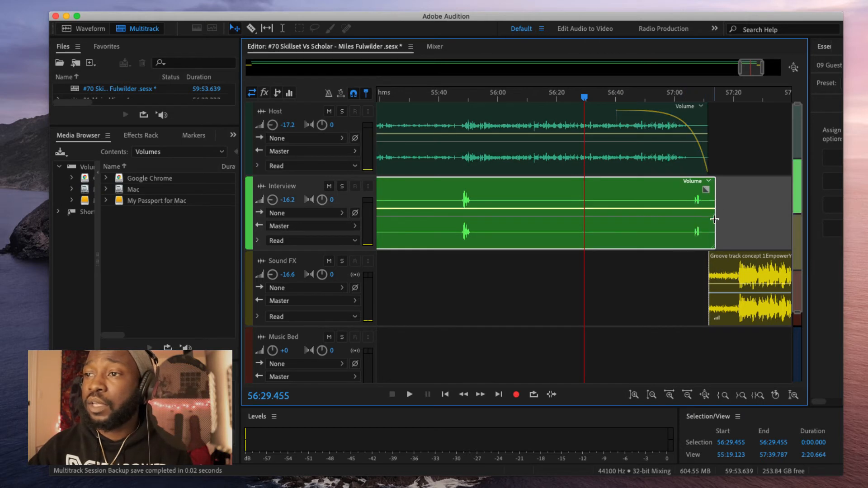
drag(712, 217, 496, 232)
drag(495, 181, 454, 189)
Step: Play the ending from 56:00, stop at 57:05.957, and trim the Host clip there
click(496, 95)
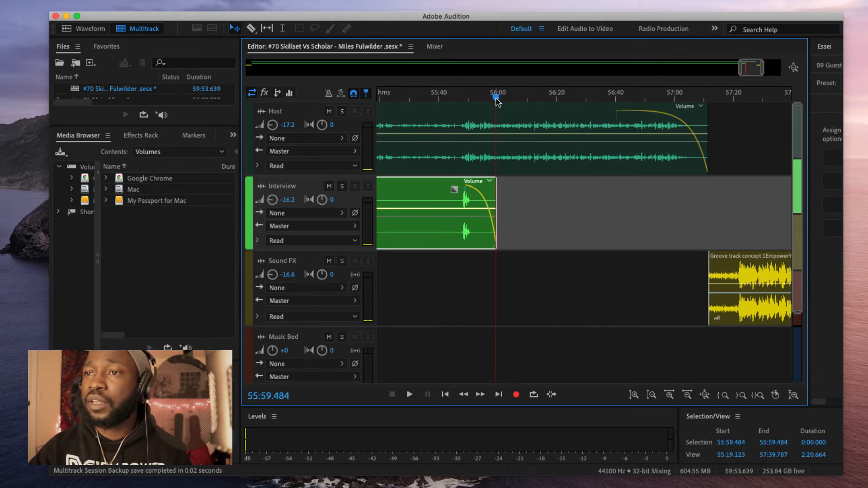
key(space)
click(680, 97)
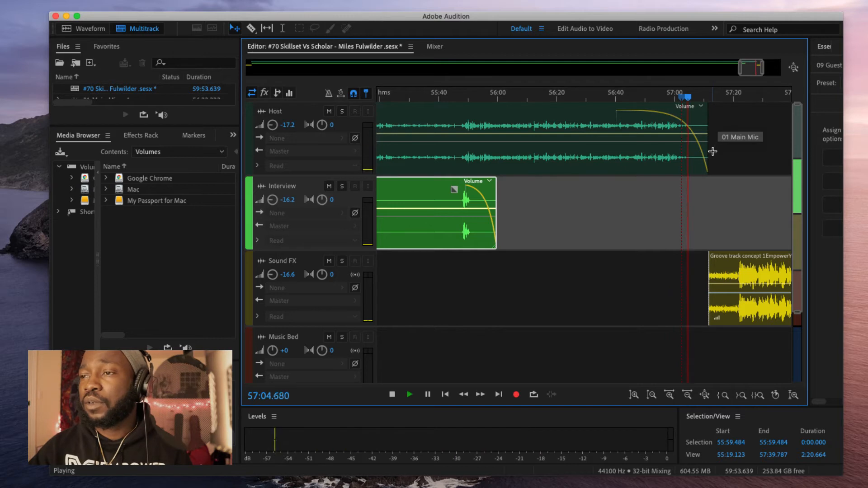
key(space)
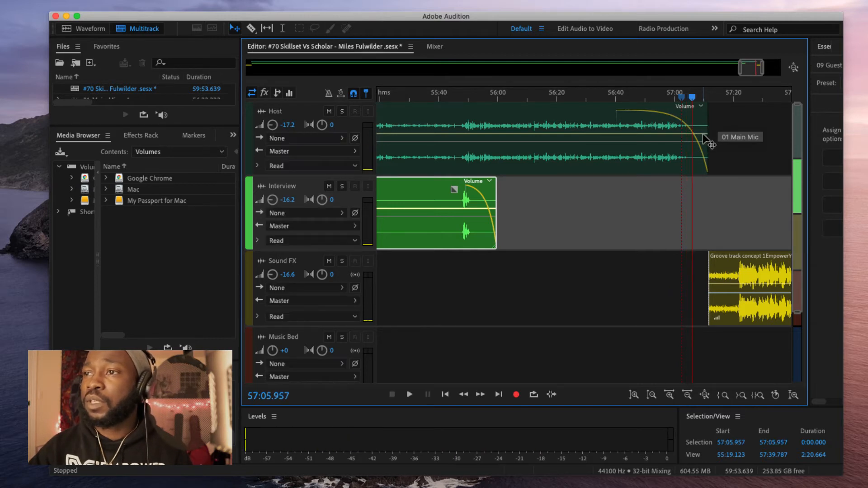
drag(707, 153, 696, 158)
key(minus)
key(minus)
key(minus)
key(minus)
key(minus)
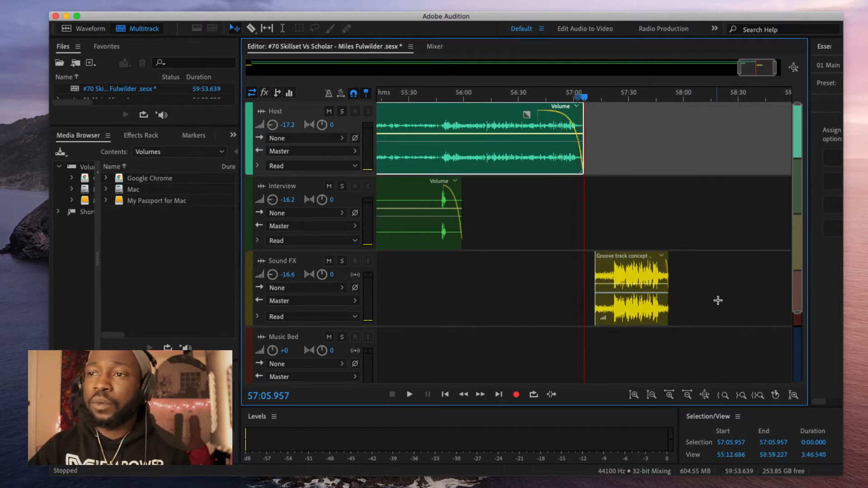
Step: Nudge the Groove clip left and preview from 57:00.808, stopping at 57:04.137
drag(639, 276, 629, 276)
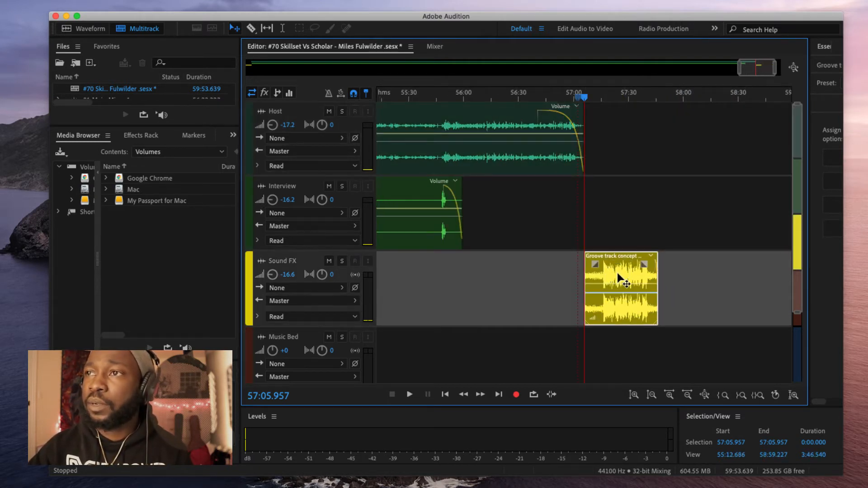
click(574, 96)
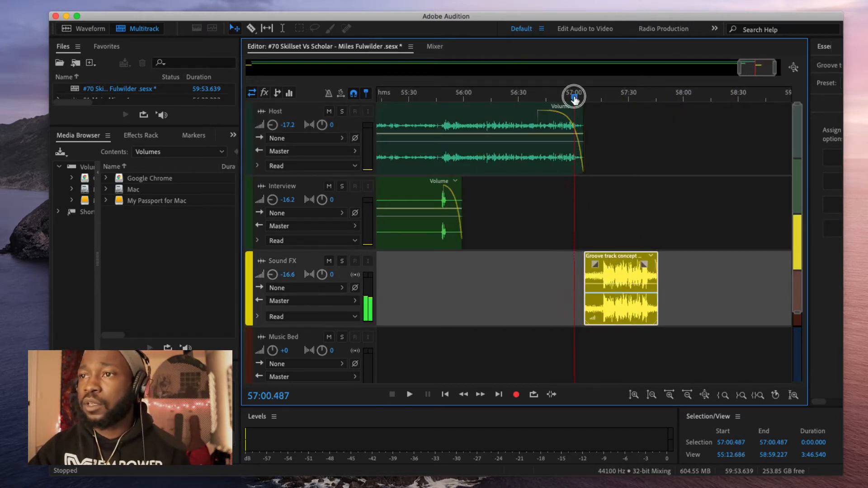
key(space)
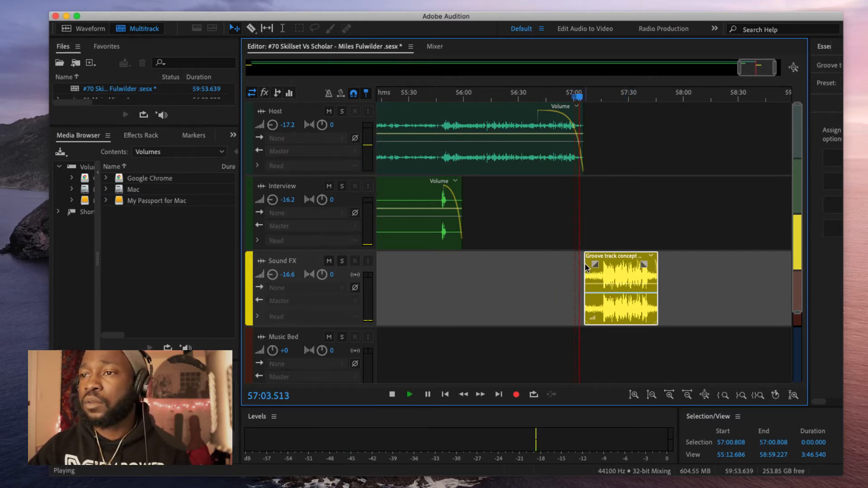
key(space)
key(equal)
key(equal)
key(equal)
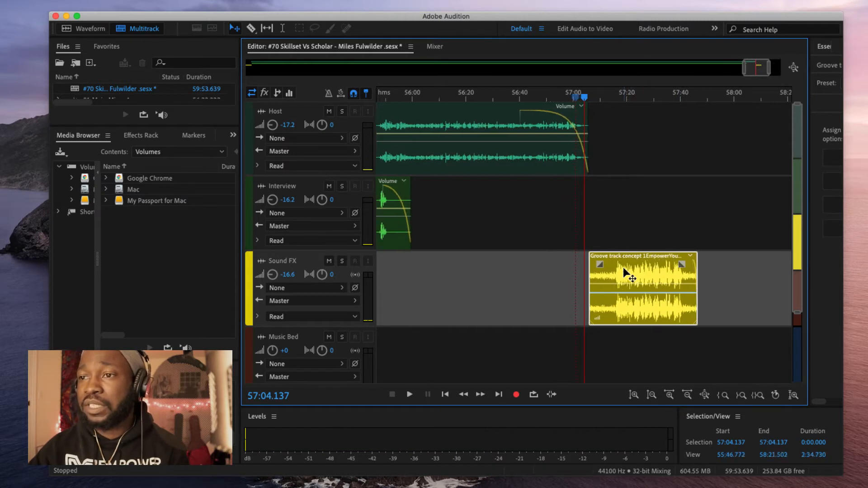
key(equal)
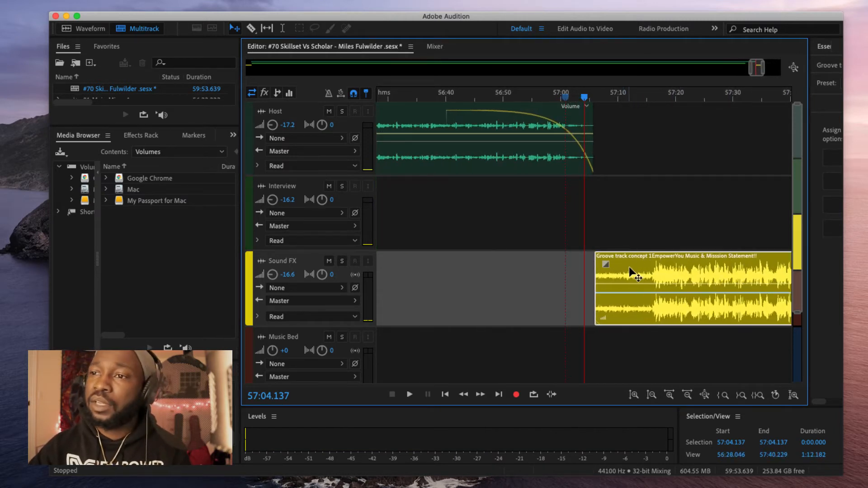
Step: Snap the Groove clip's start to the playhead and preview the Host-to-Groove transition
drag(628, 267, 615, 271)
key(space)
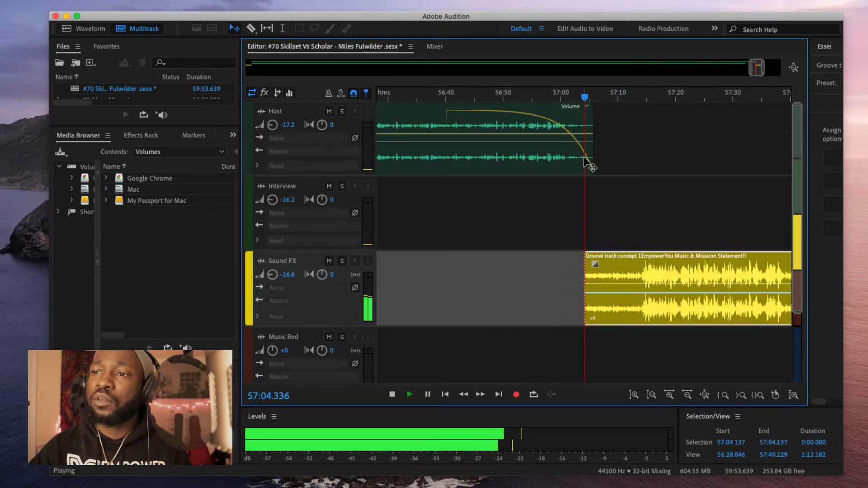
click(577, 98)
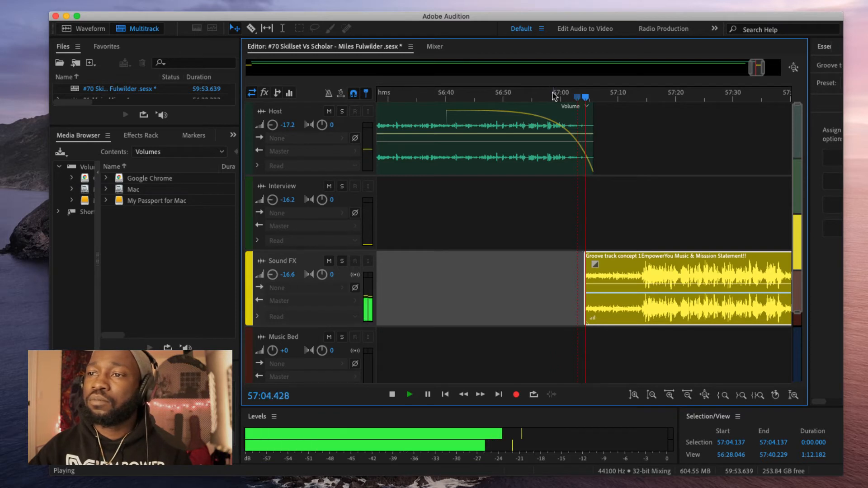
key(space)
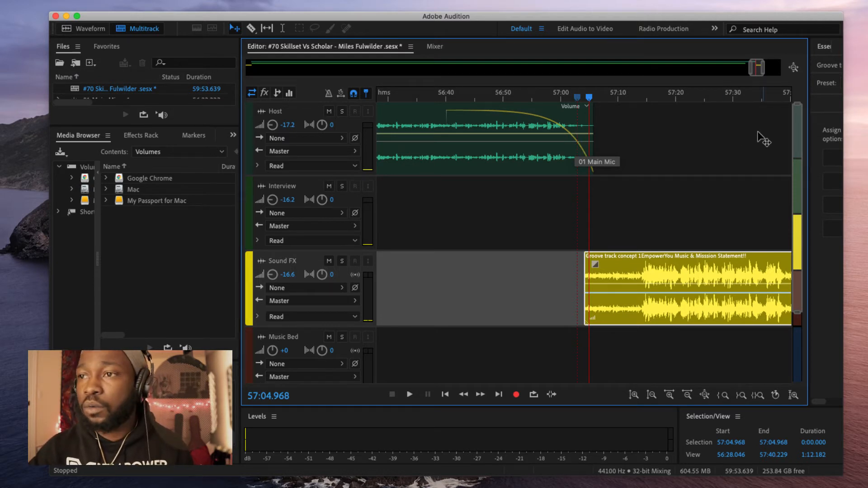
key(minus)
key(minus)
key(minus)
key(minus)
key(minus)
key(minus)
key(minus)
key(minus)
key(minus)
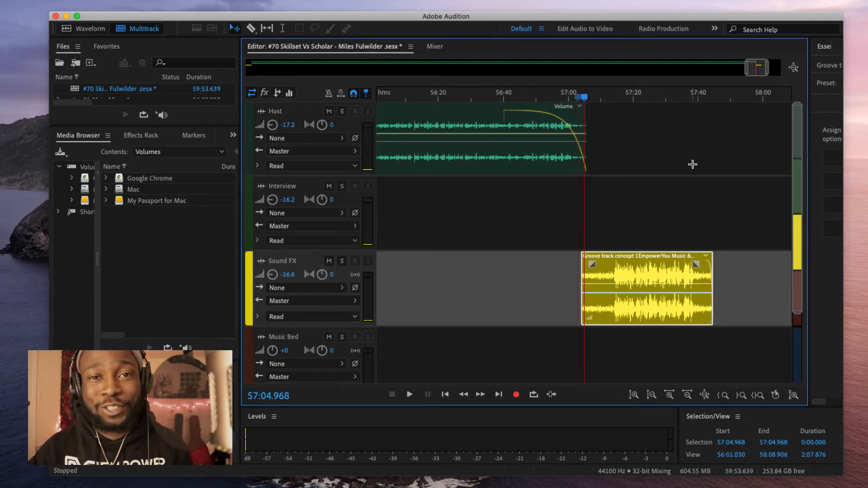
key(minus)
key(minus)
key(minus)
key(minus)
key(minus)
key(minus)
key(minus)
key(minus)
key(minus)
key(minus)
key(minus)
key(minus)
key(minus)
key(minus)
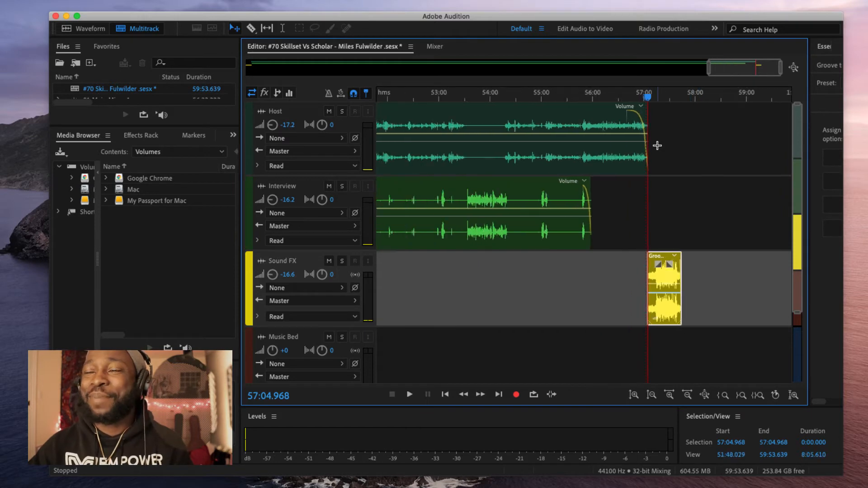
key(minus)
key(minus)
key(minus)
key(minus)
key(minus)
key(minus)
key(minus)
key(minus)
key(minus)
key(minus)
key(minus)
key(minus)
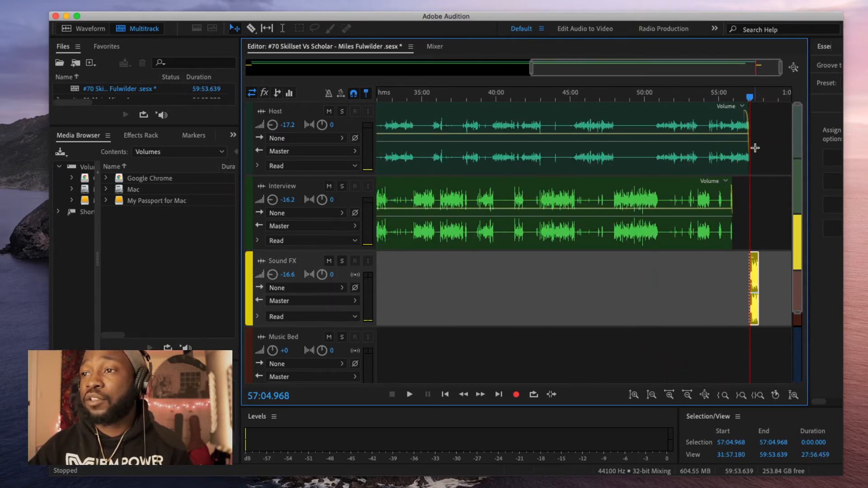
Step: Show the full 59:53.639 session and marquee-select the Host and Interview clips
key(minus)
key(minus)
key(minus)
key(minus)
key(minus)
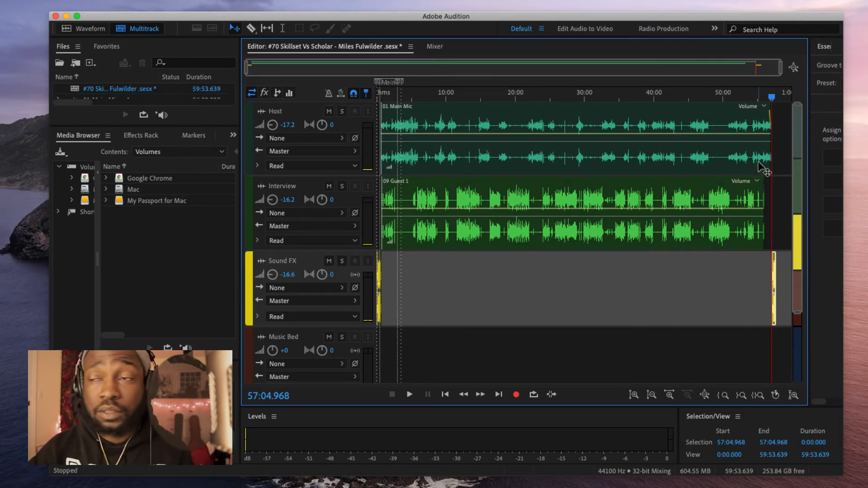
drag(783, 160, 572, 297)
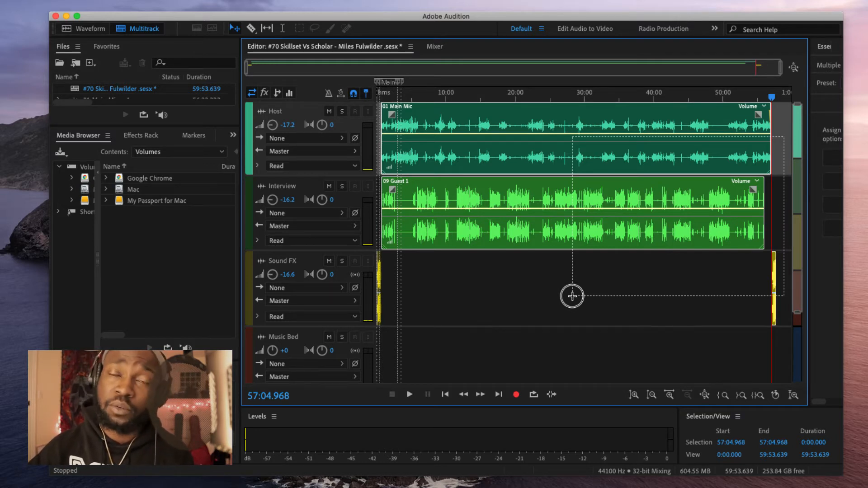
drag(573, 296, 365, 306)
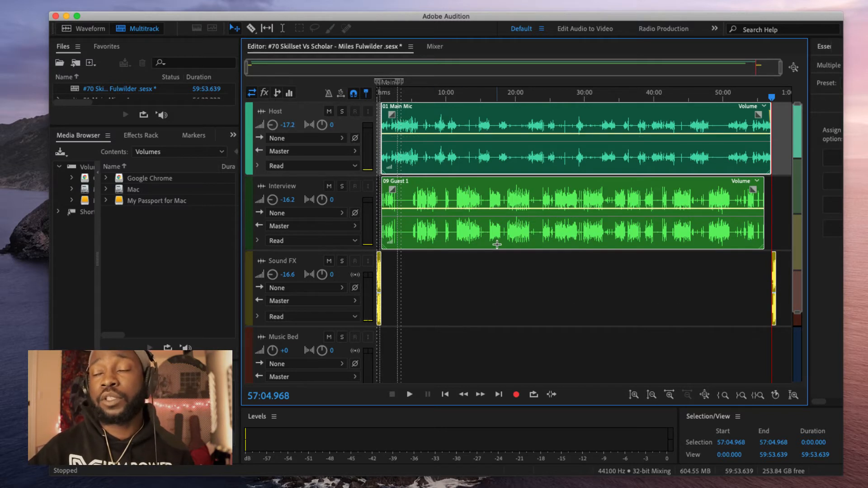
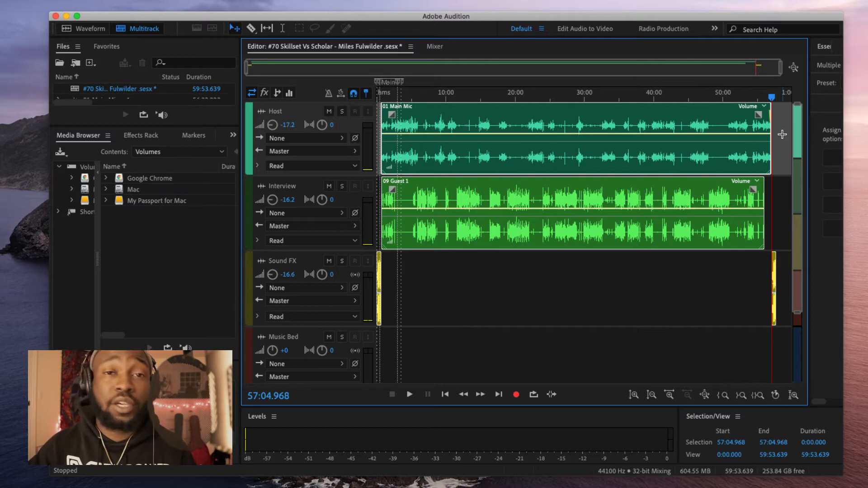
Step: Marquee-select the host, guest and sound-effect clips across the tracks, then bring up the File menu
drag(787, 144, 336, 294)
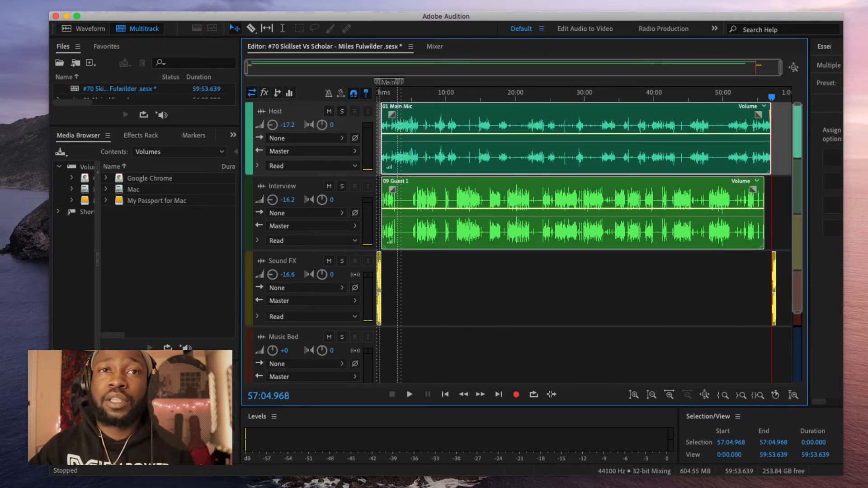
click(86, 5)
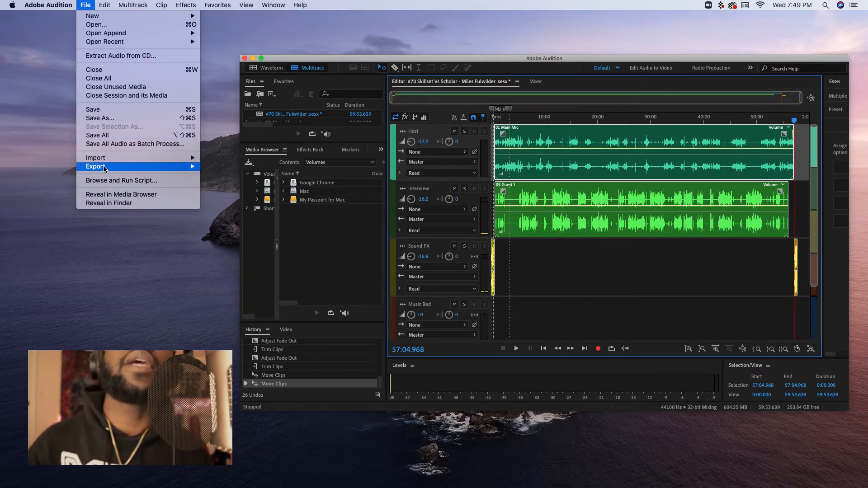
Step: Choose Export > Multitrack Mixdown > Selected Clips to open the MP3 mixdown settings
mouse_move(106, 167)
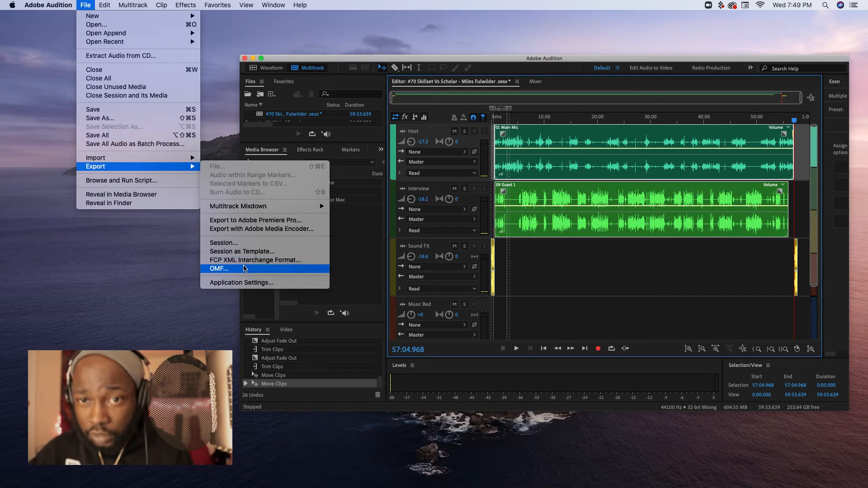
mouse_move(280, 205)
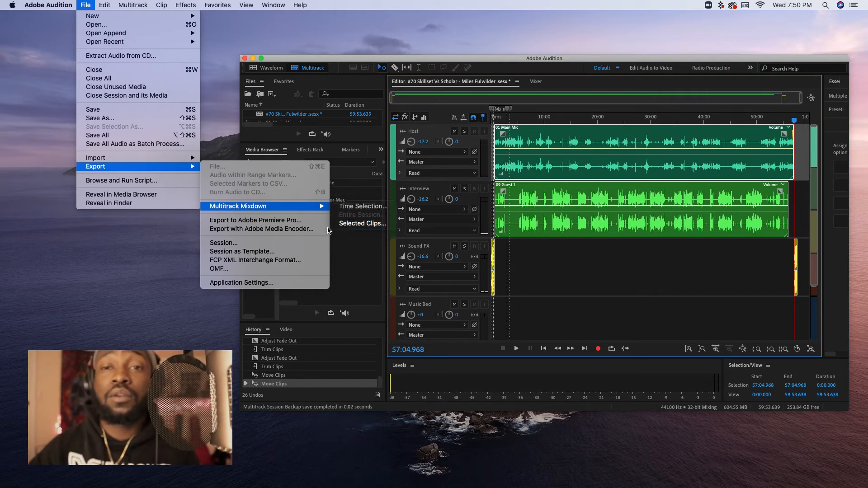
mouse_move(327, 212)
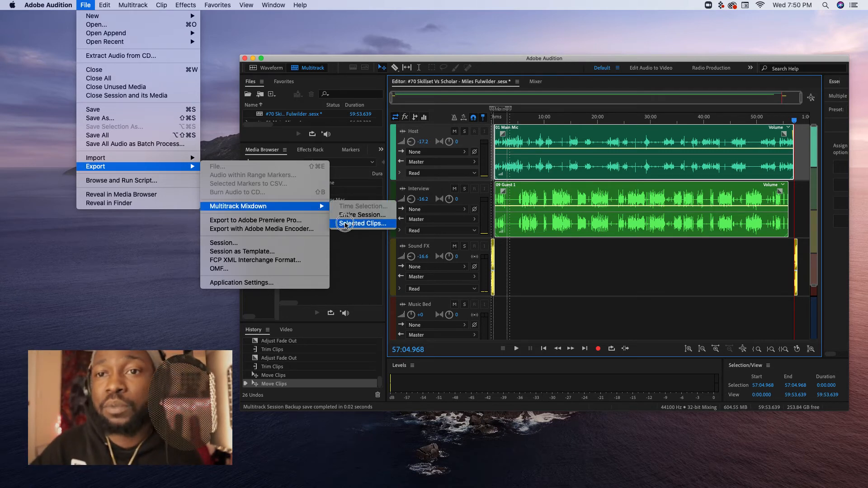
click(346, 224)
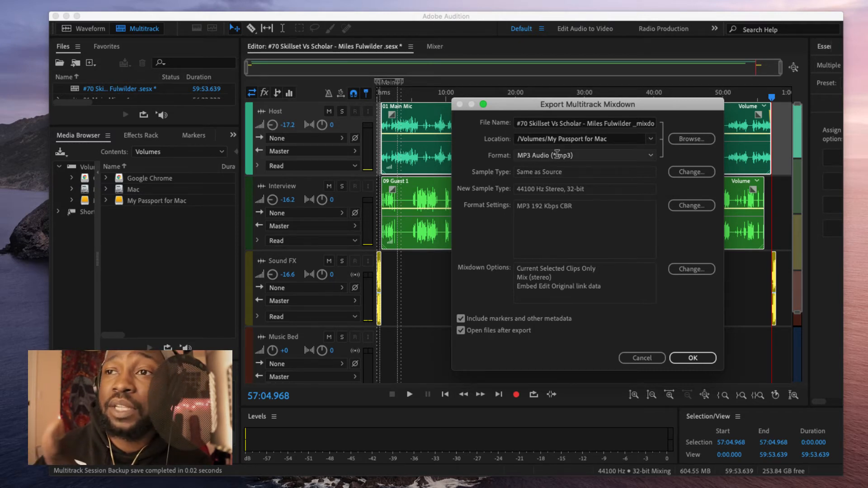
click(548, 142)
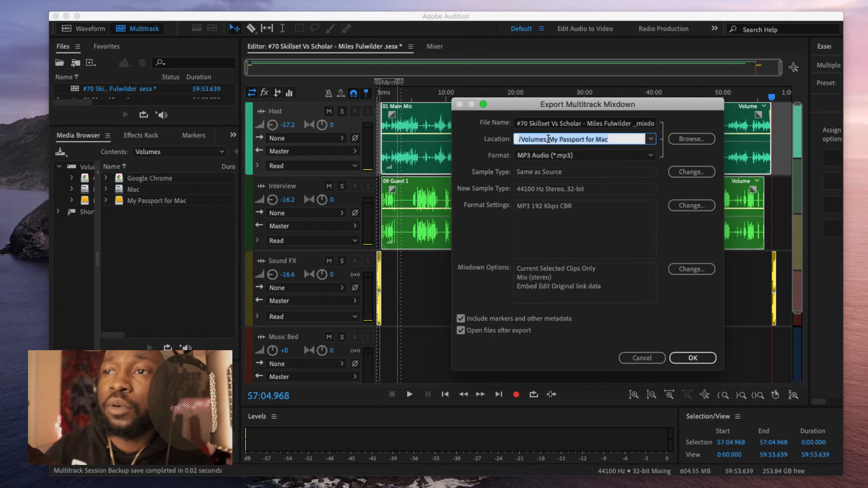
click(651, 141)
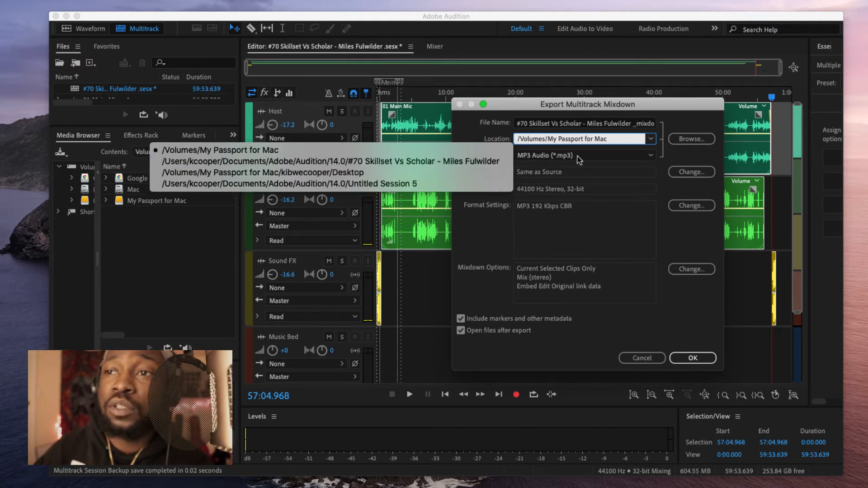
click(659, 144)
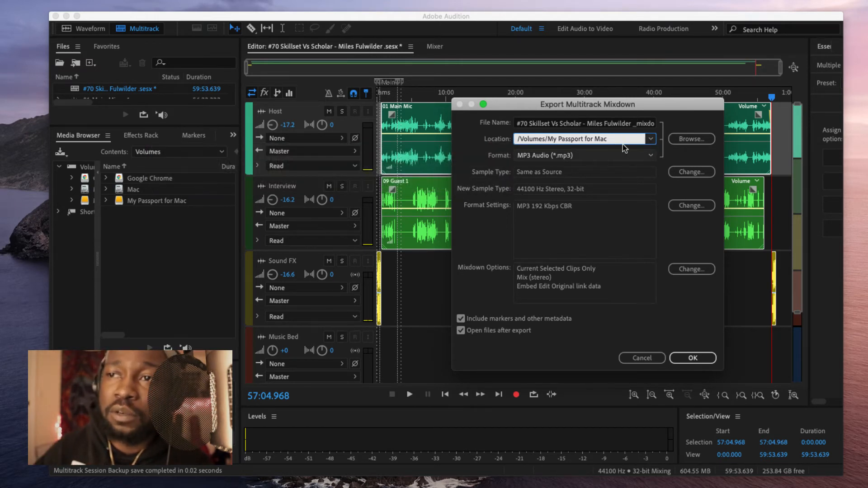
click(617, 157)
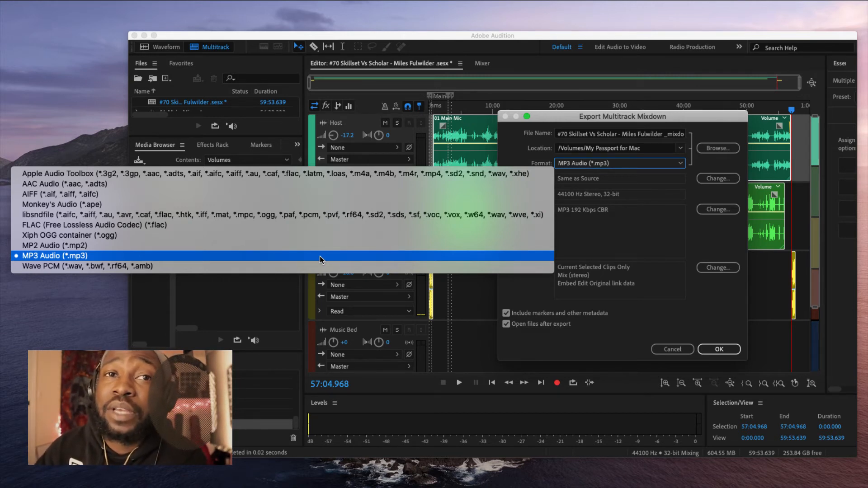
click(623, 163)
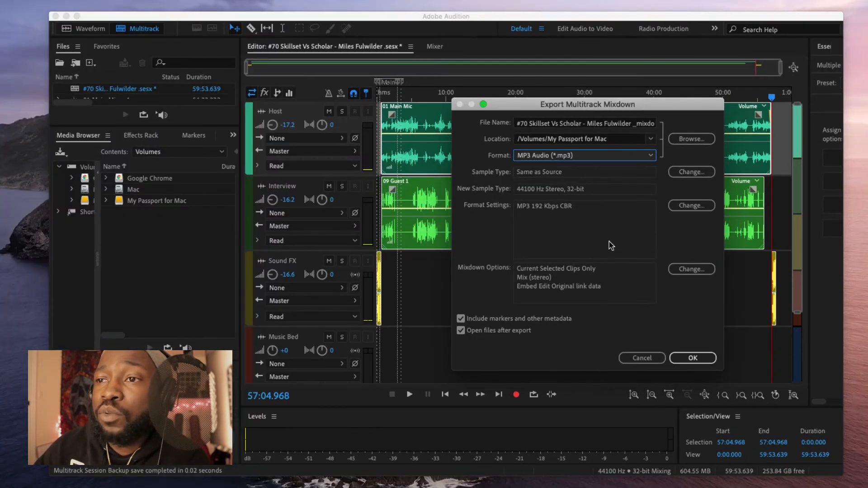
Step: Confirm the MP3 mixdown export to the My Passport for Mac drive and let it run
click(693, 358)
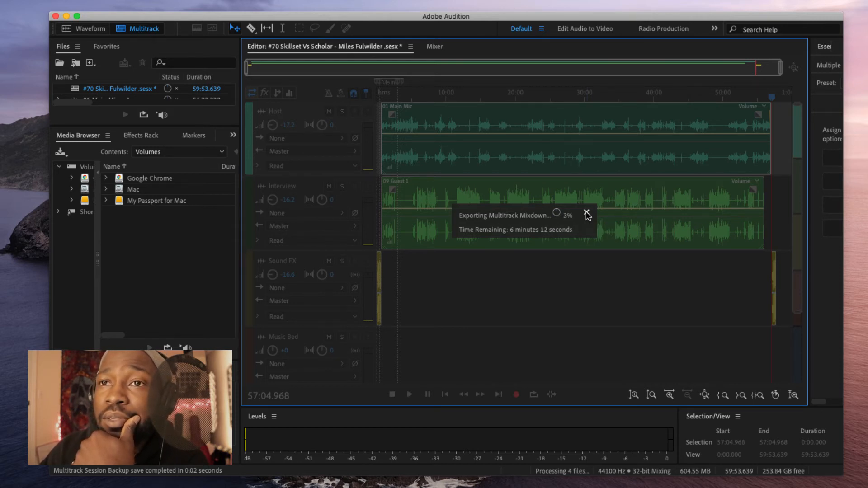
click(157, 1)
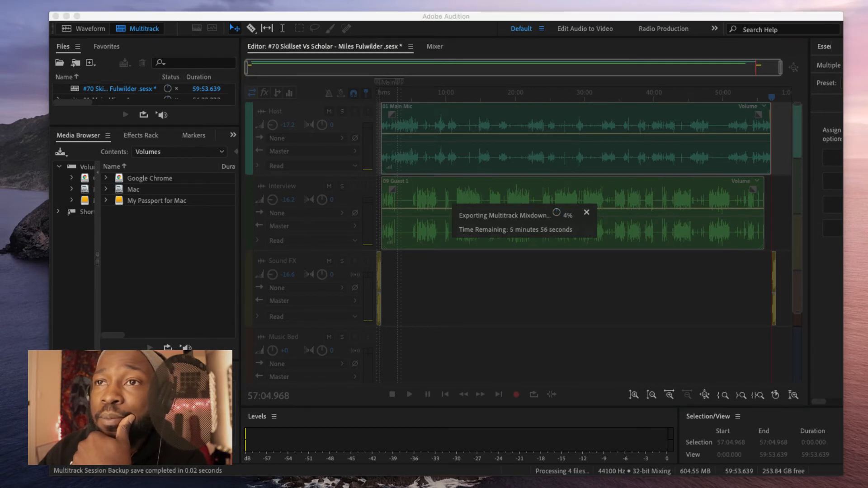